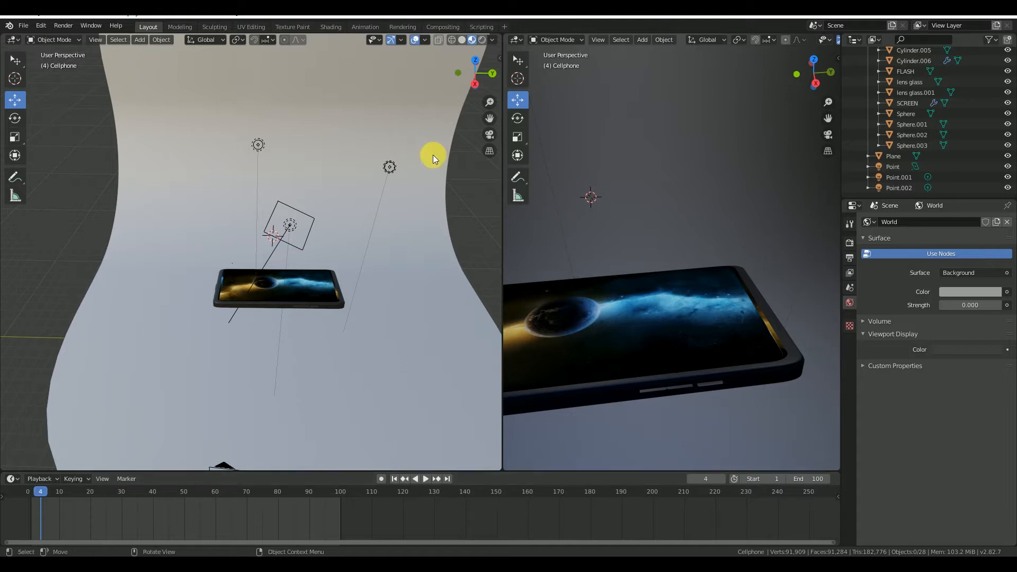
- Tilt the cellphone slightly by rotating it about 2.24° around the global X axis
mouse_move(399, 183)
middle_down()
mouse_move(357, 177)
mouse_move(411, 173)
middle_up()
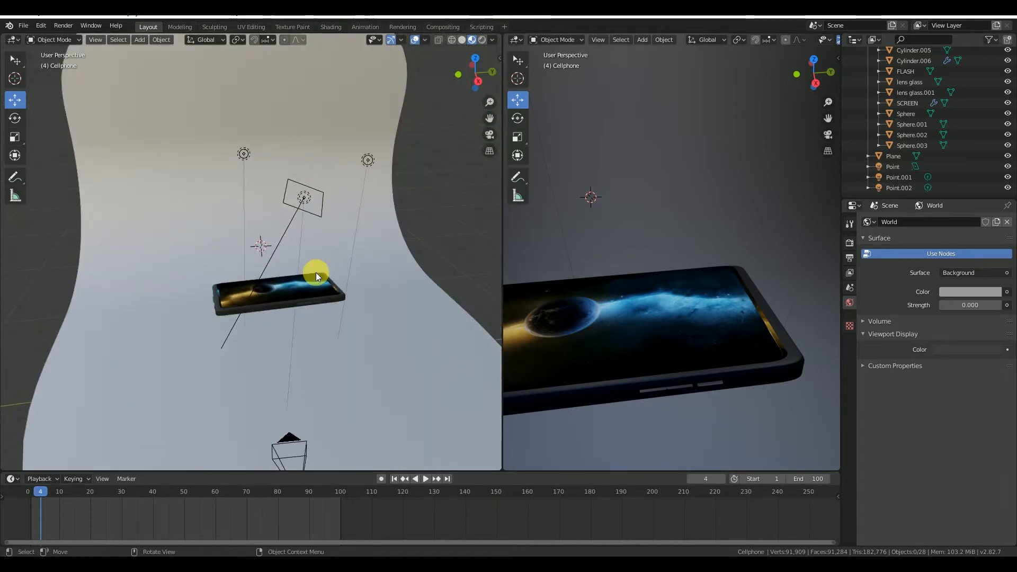
middle_drag(271, 269, 266, 295)
middle_drag(167, 228, 319, 316)
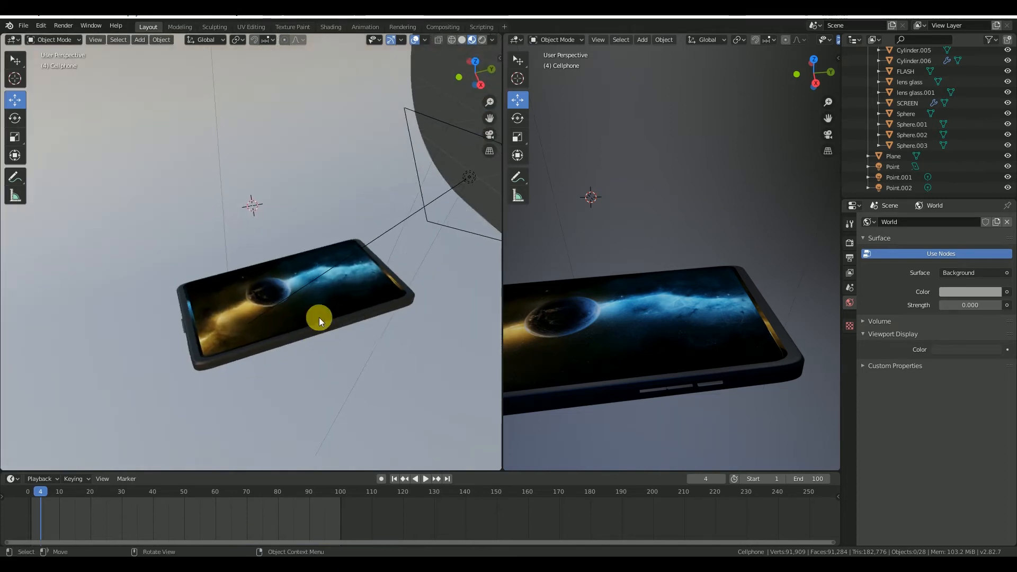
middle_drag(145, 239, 239, 272)
click(280, 404)
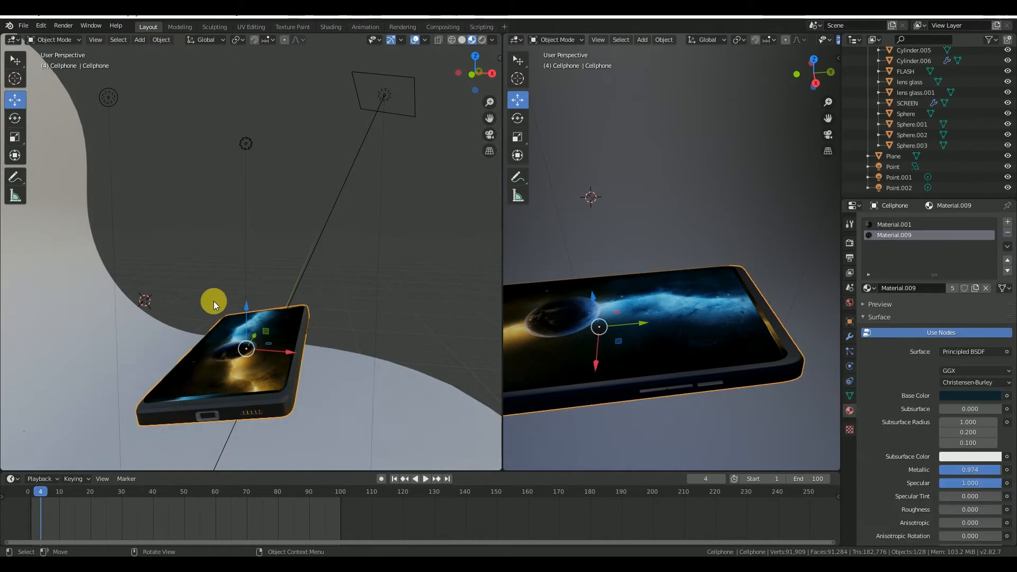
click(14, 118)
drag(272, 320, 280, 327)
middle_drag(281, 326, 283, 349)
drag(262, 299, 260, 301)
middle_drag(260, 301, 361, 376)
scroll(360, 376, up, 2)
scroll(361, 376, up, 1)
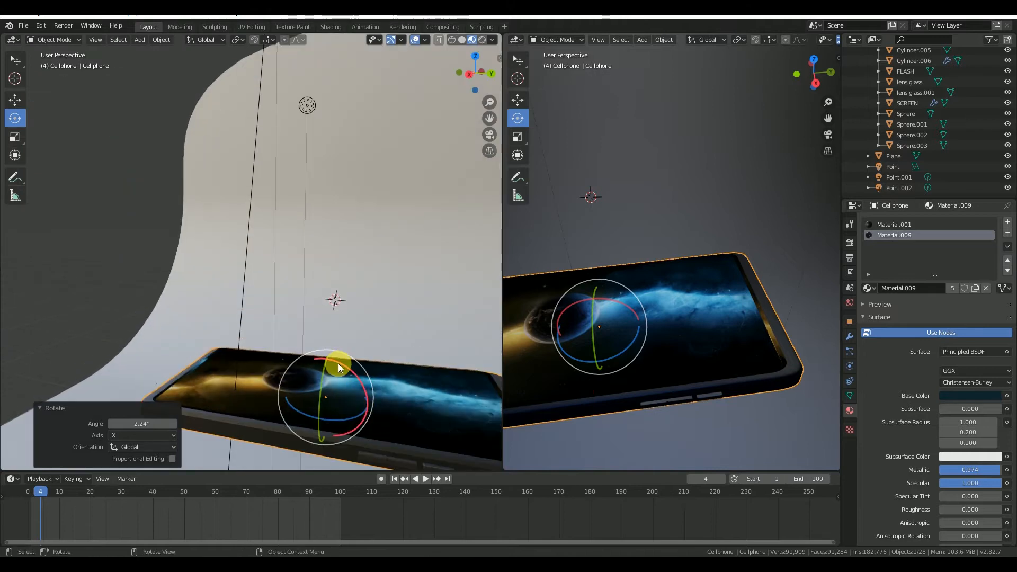
- Tilt the cellphone by a further 3.31° or so around the global X axis and deselect it
drag(349, 367, 344, 390)
click(15, 99)
scroll(371, 281, down, 1)
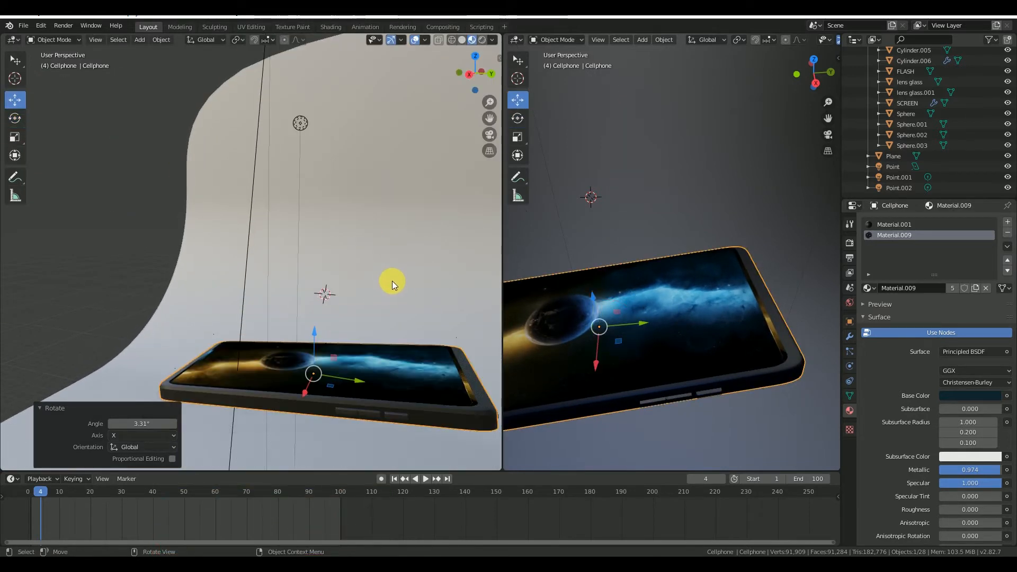
click(167, 190)
- Copy the cellphone's SCREEN object, paste it into the scene, and make the copy the active object
middle_drag(383, 255, 423, 265)
middle_drag(347, 256, 347, 295)
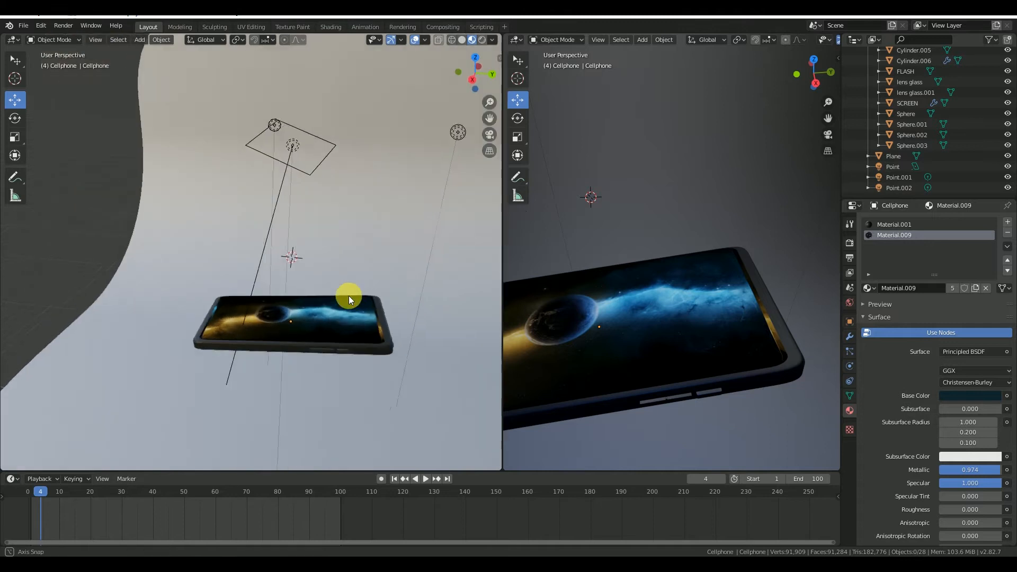
ctrl+middle_drag(667, 288, 670, 307)
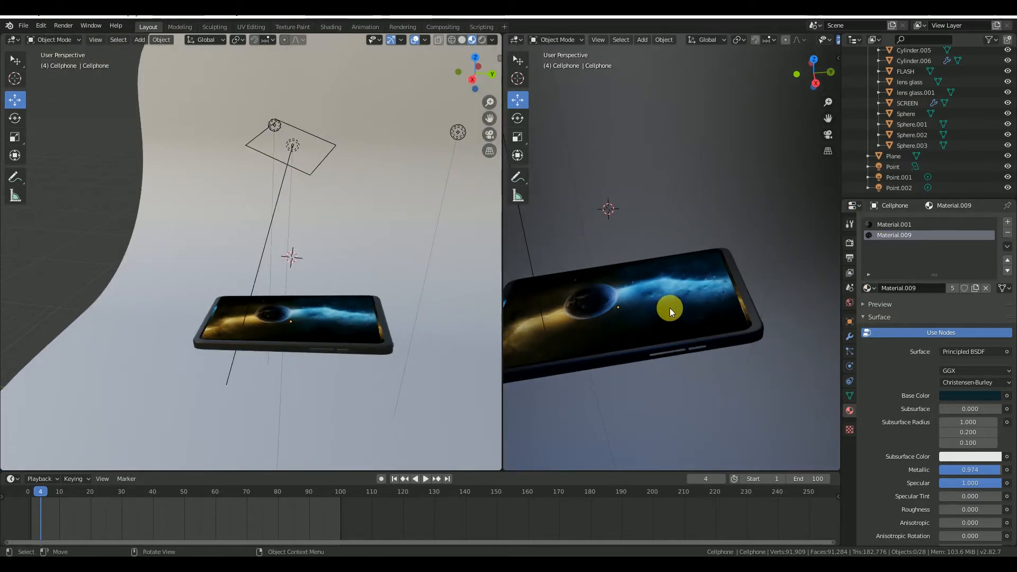
click(291, 312)
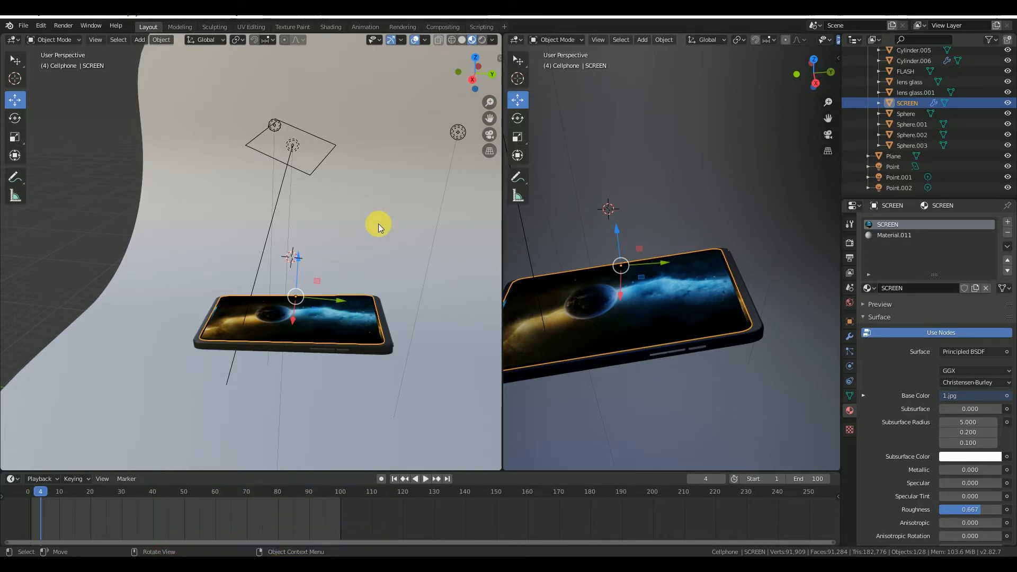
key(ctrl+c)
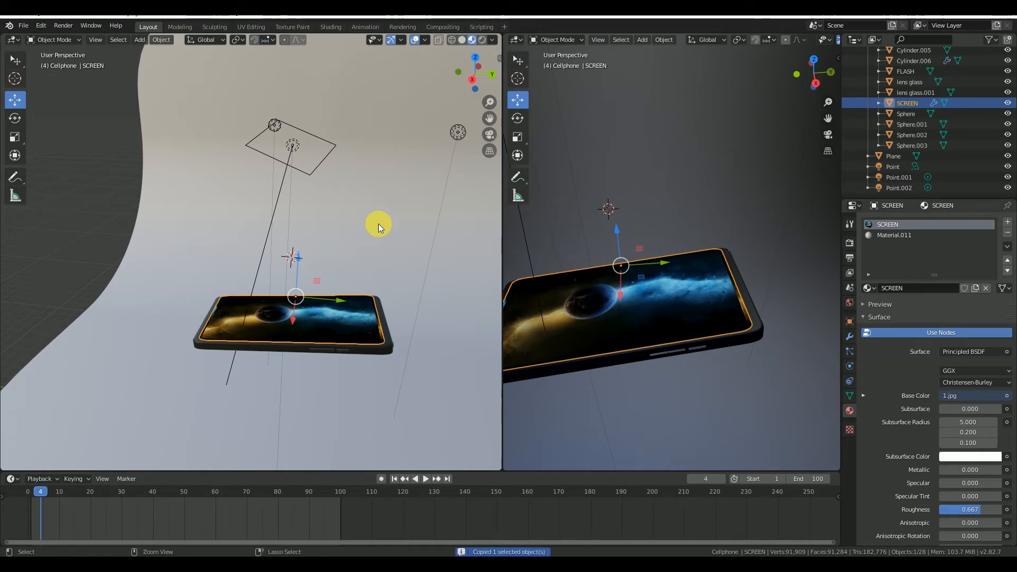
key(ctrl+v)
scroll(1002, 132, down, 1)
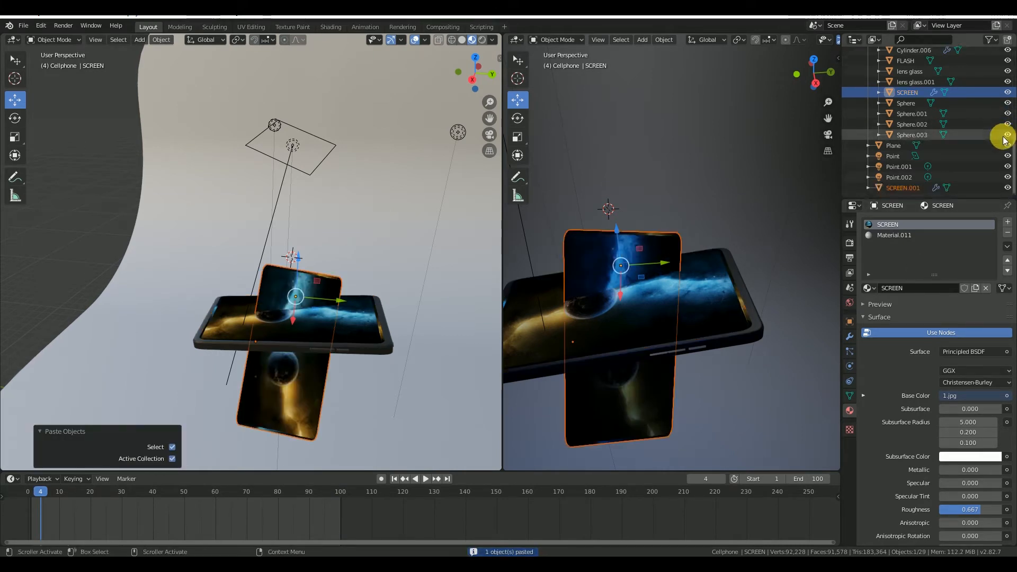
click(917, 186)
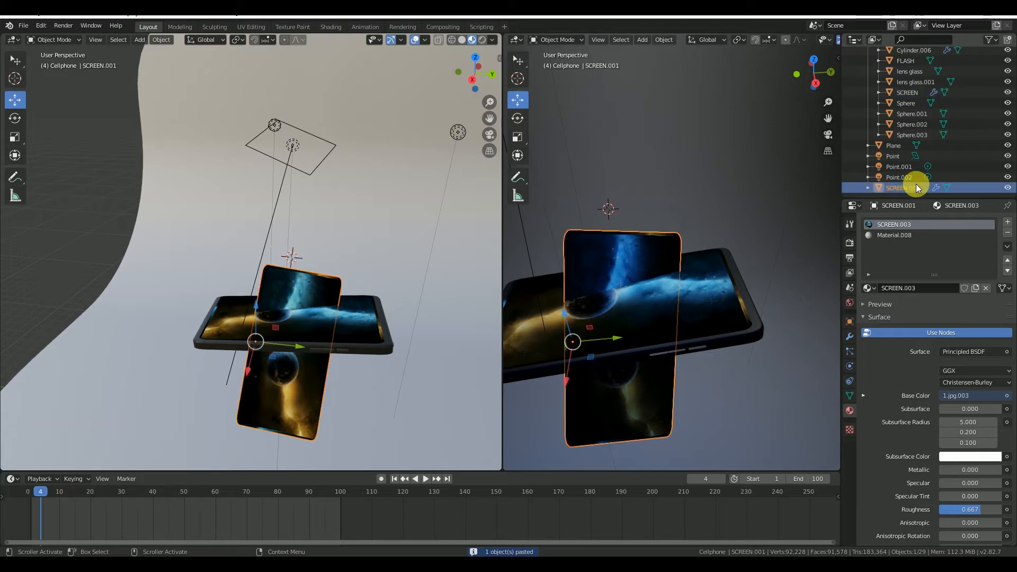
scroll(920, 175, up, 5)
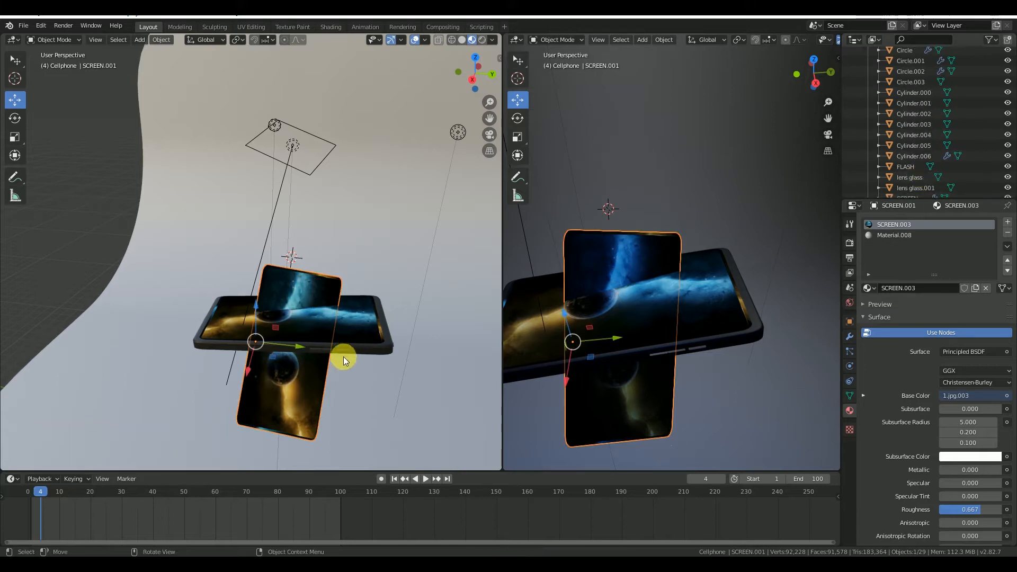
- Parent the pasted screen to the Cellphone body using the Object option and check its place in the hierarchy
click(386, 348)
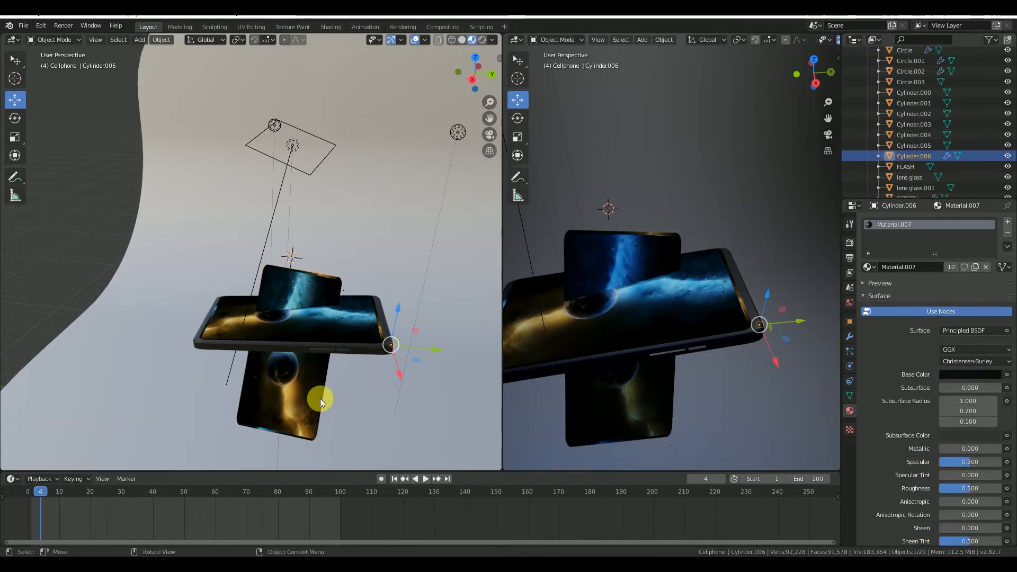
click(373, 393)
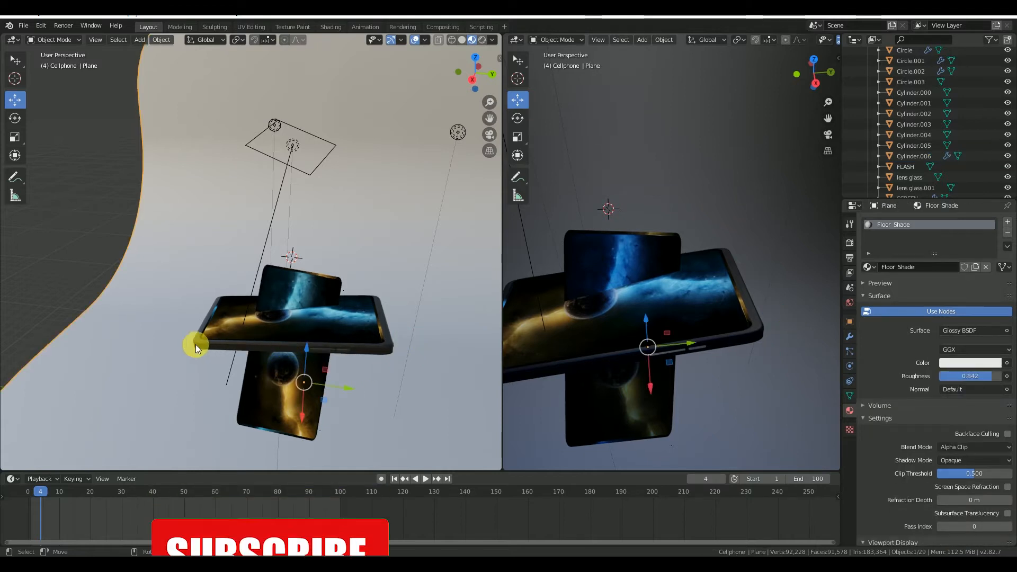
click(249, 400)
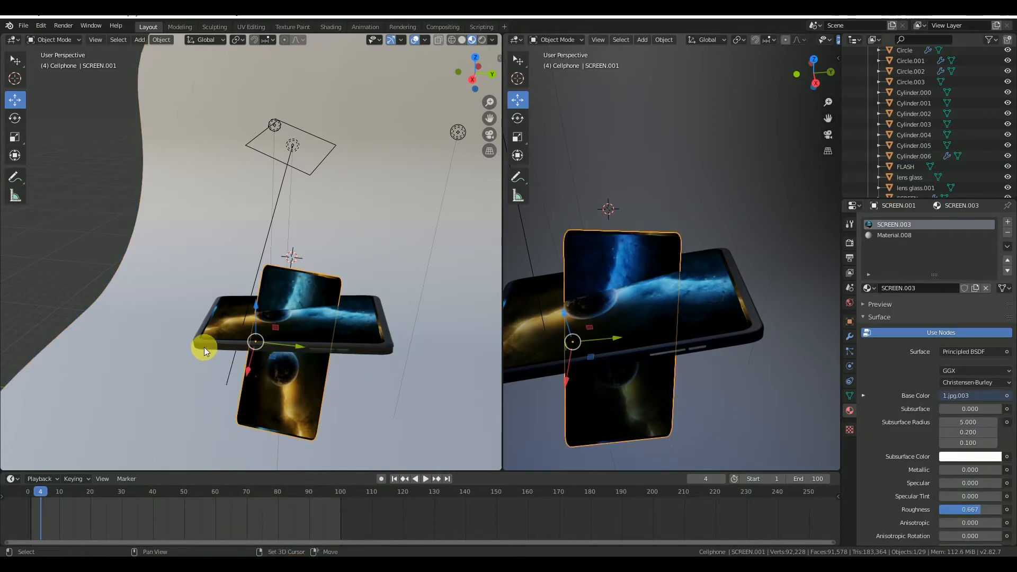
shift+click(204, 343)
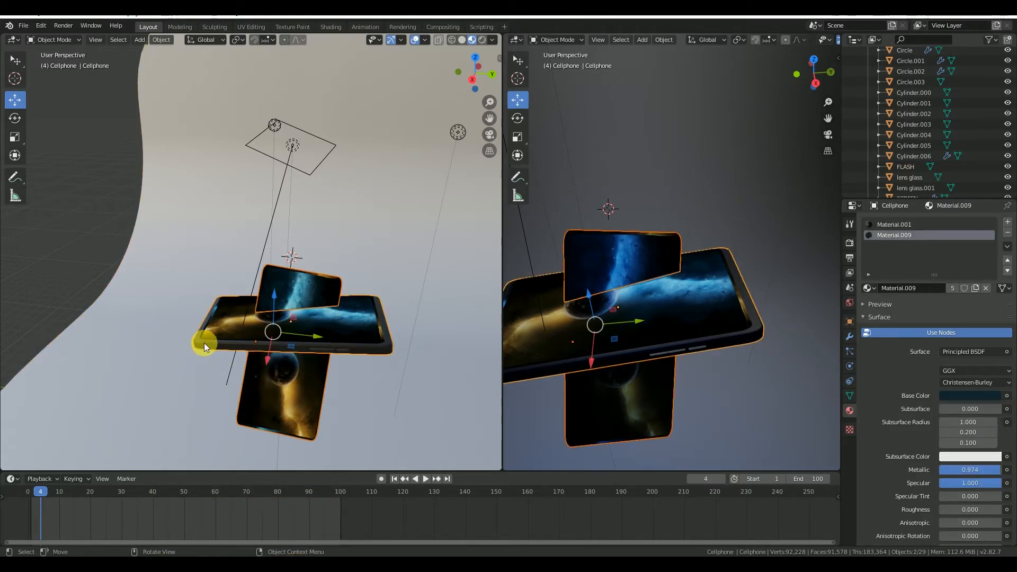
key(ctrl+p)
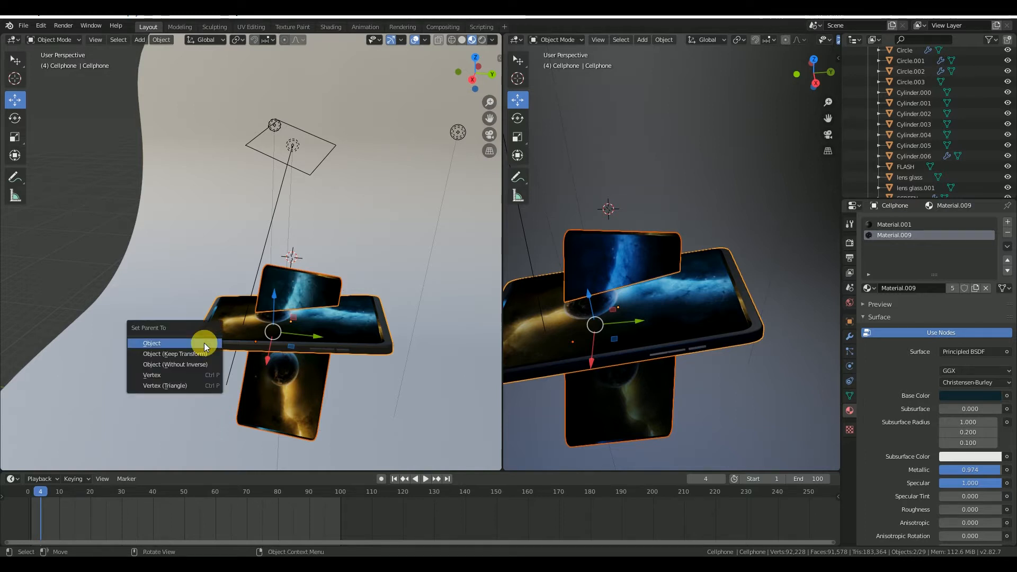
click(205, 343)
scroll(949, 134, down, 4)
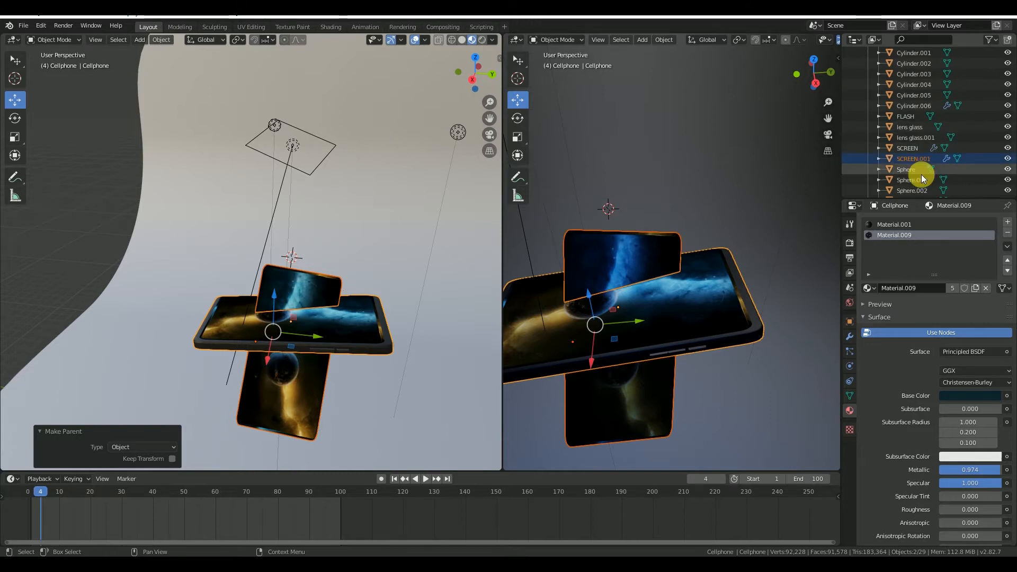
click(928, 146)
scroll(931, 110, up, 4)
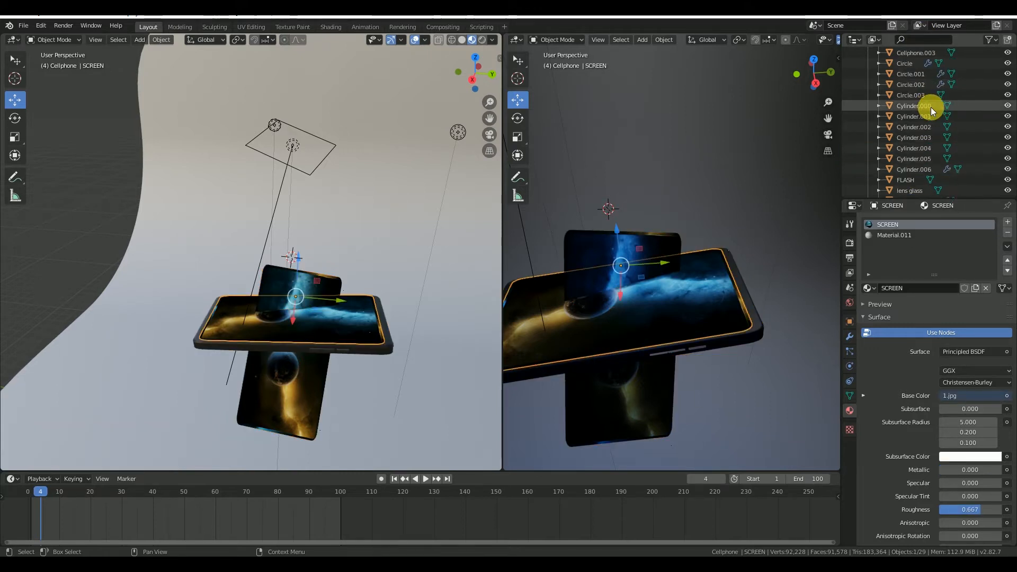
scroll(905, 164, down, 6)
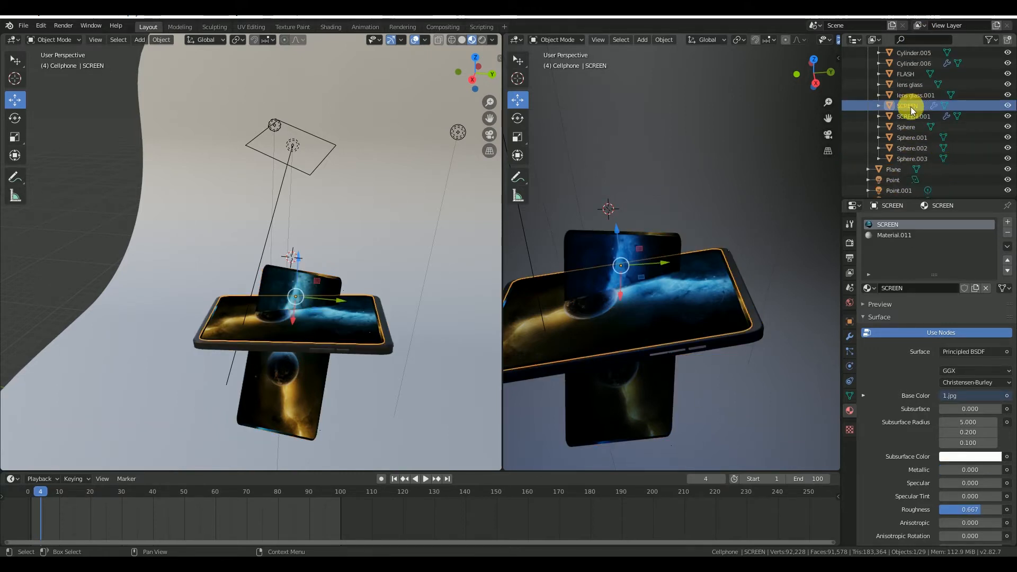
- Rotate the copied screen about -20.5° around the global Y axis and about 16.9° around the X axis
click(261, 386)
click(261, 386)
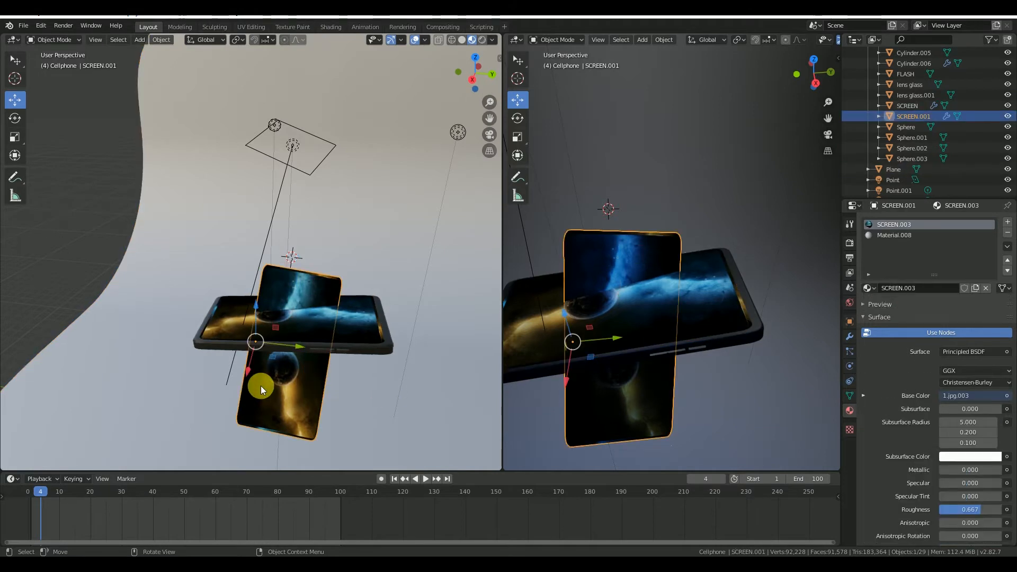
click(16, 119)
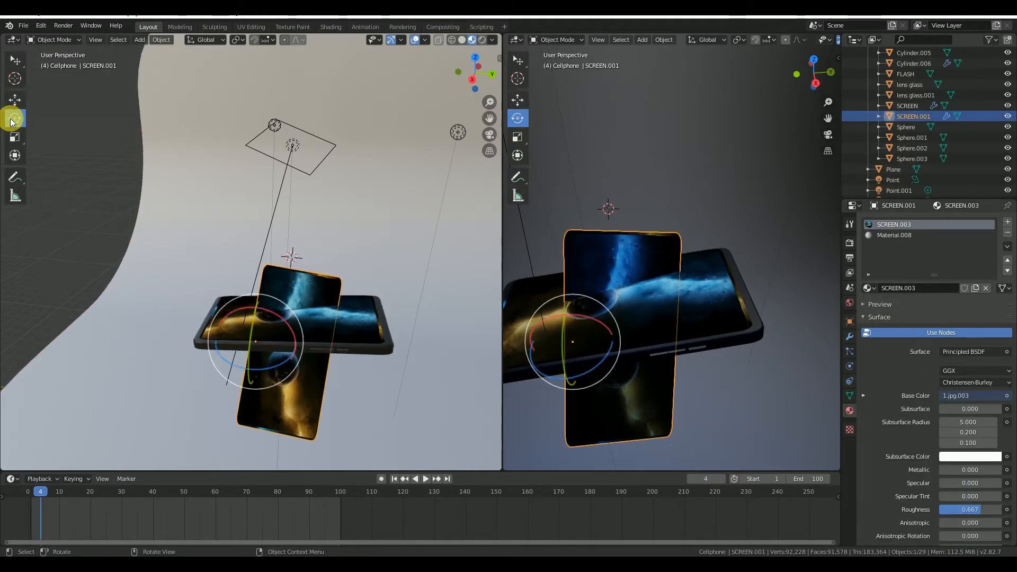
drag(250, 322, 246, 344)
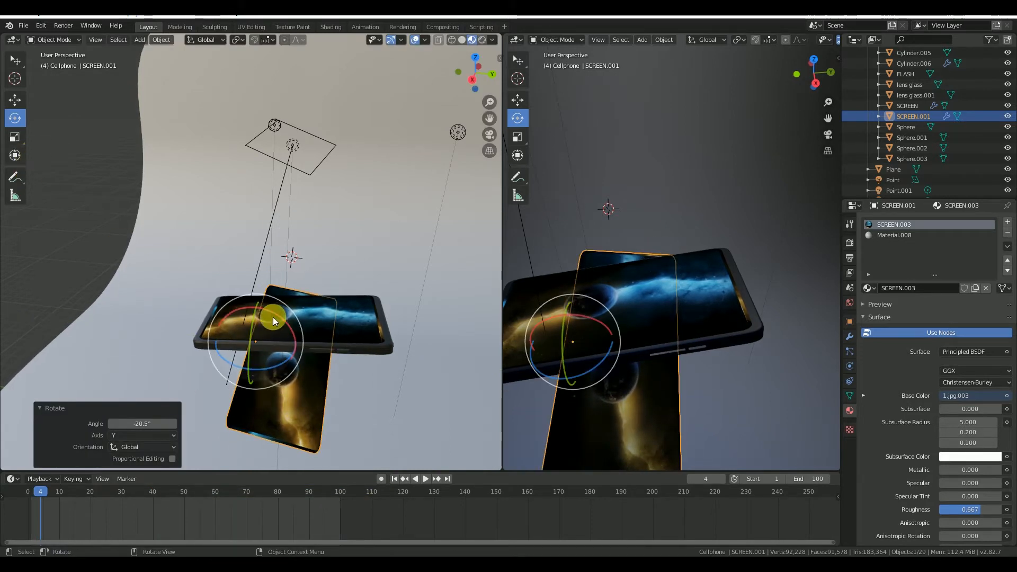
drag(275, 314, 16, 214)
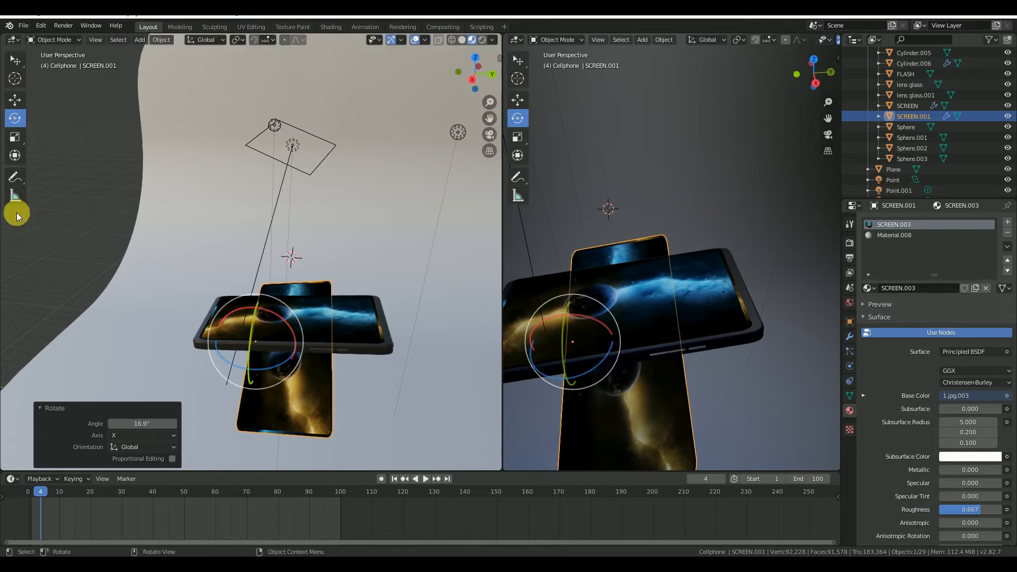
- Raise the copied screen about 3.36 m along Z and scale it uniformly to about 0.747
click(15, 100)
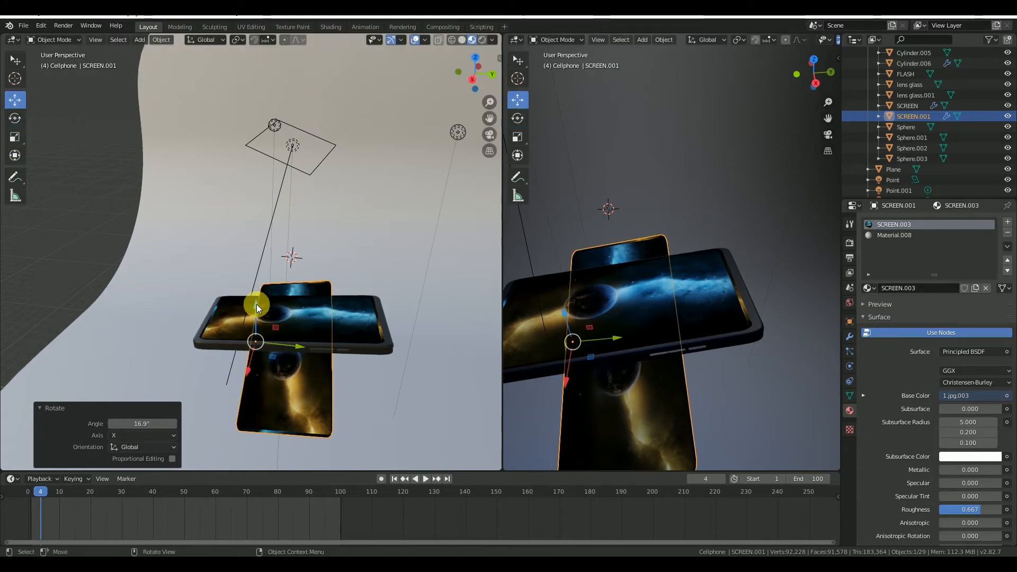
drag(256, 304, 256, 222)
middle_drag(256, 222, 339, 352)
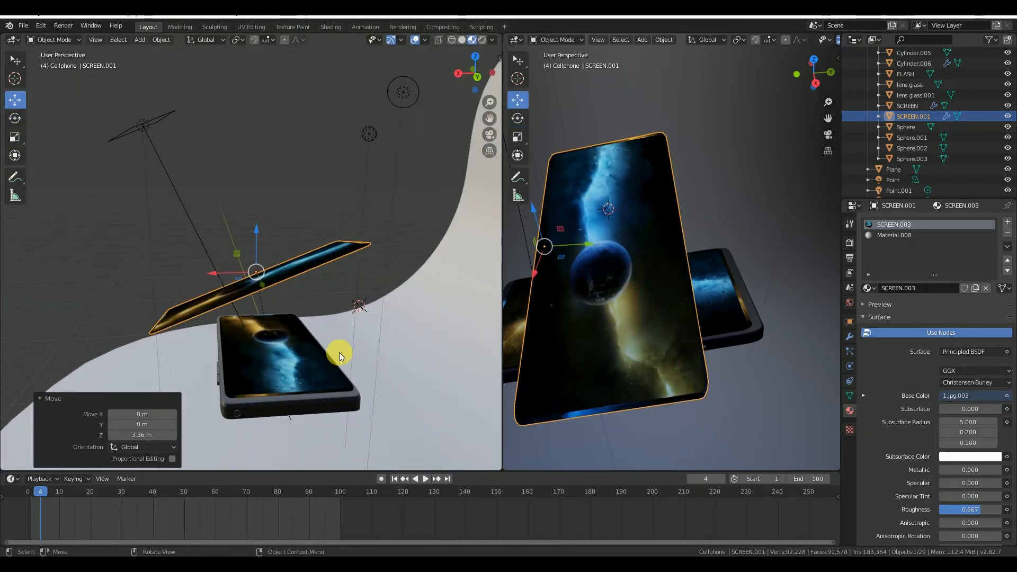
click(14, 136)
drag(279, 236, 269, 244)
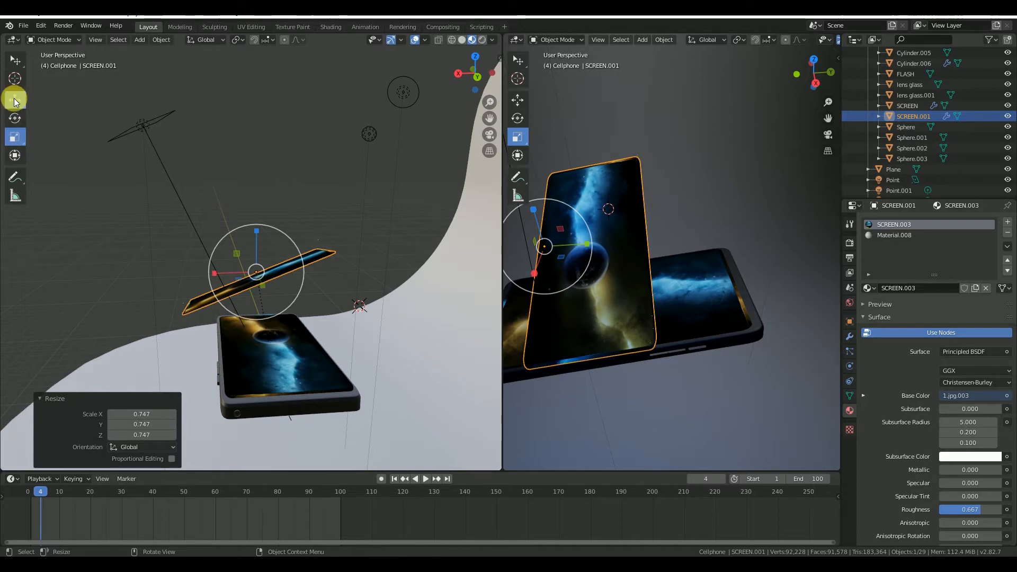
- Rotate the copied screen about -54.1° around the global Z axis
click(11, 99)
click(14, 118)
drag(302, 258, 267, 290)
mouse_move(267, 288)
middle_down()
mouse_move(311, 298)
mouse_move(288, 303)
mouse_move(13, 104)
middle_up()
click(15, 102)
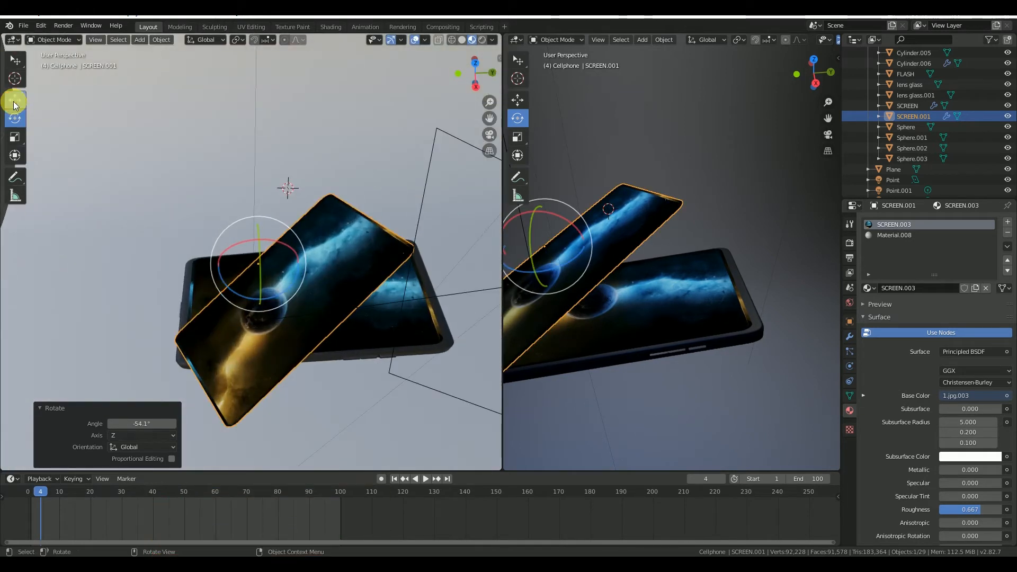
- Set the copied screen's origin to the 3D cursor
right_click(354, 239)
mouse_move(354, 239)
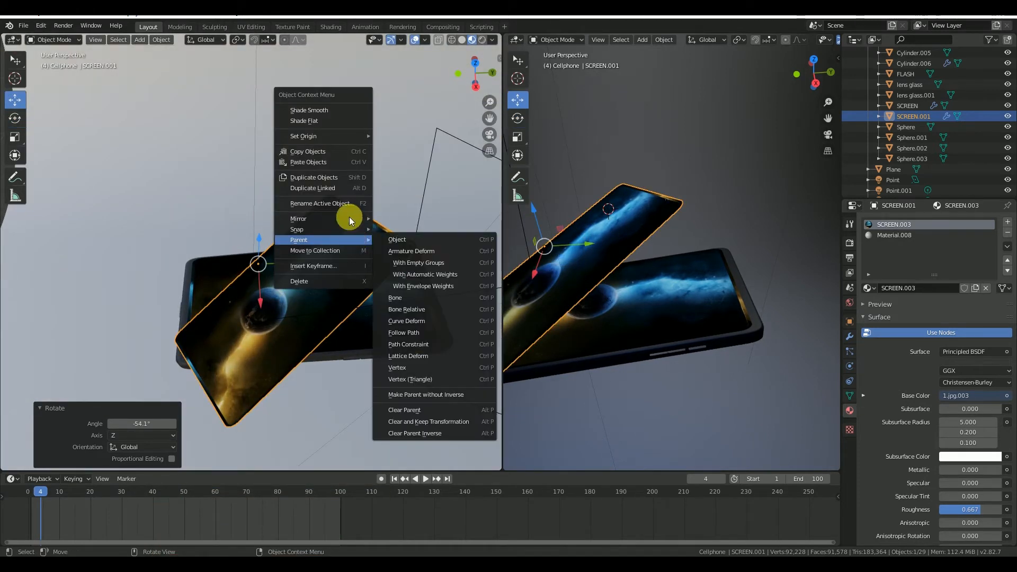
mouse_move(352, 139)
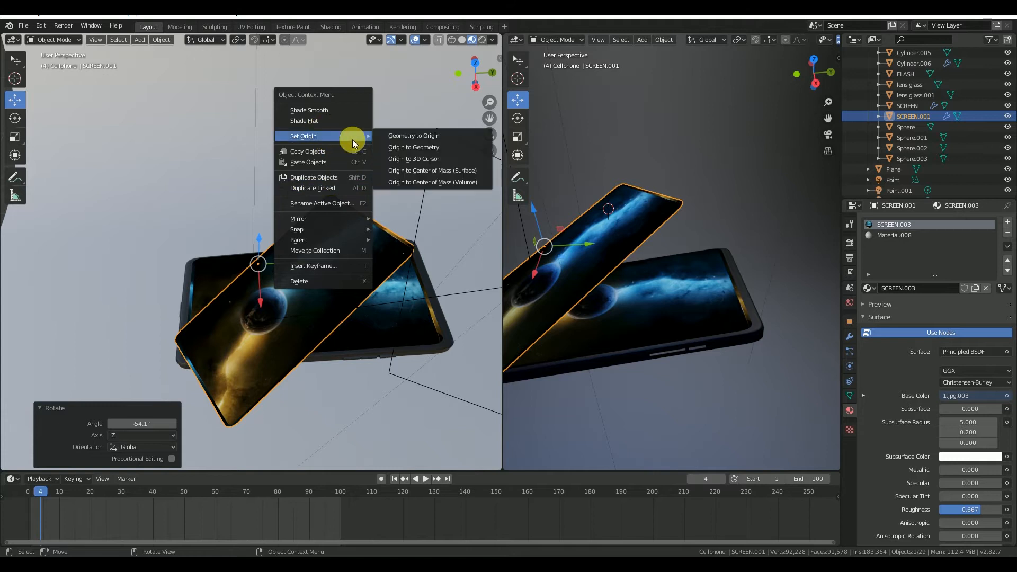
click(444, 158)
- Set the copied screen's origin to its geometry
right_click(319, 242)
mouse_move(311, 239)
click(386, 258)
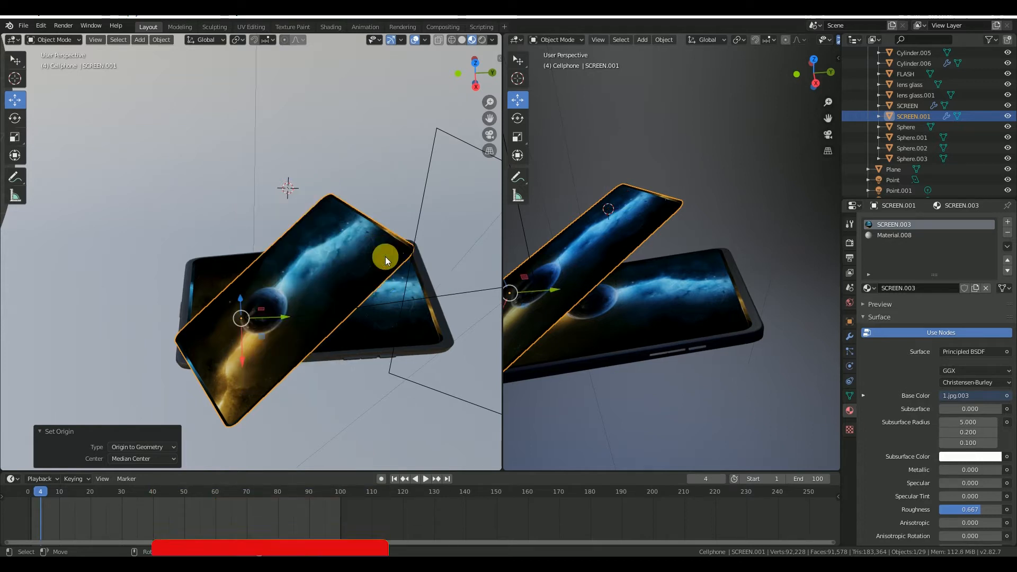
- Place the 3D cursor on the copied screen, just beside the planet near its middle
middle_drag(414, 265, 292, 332)
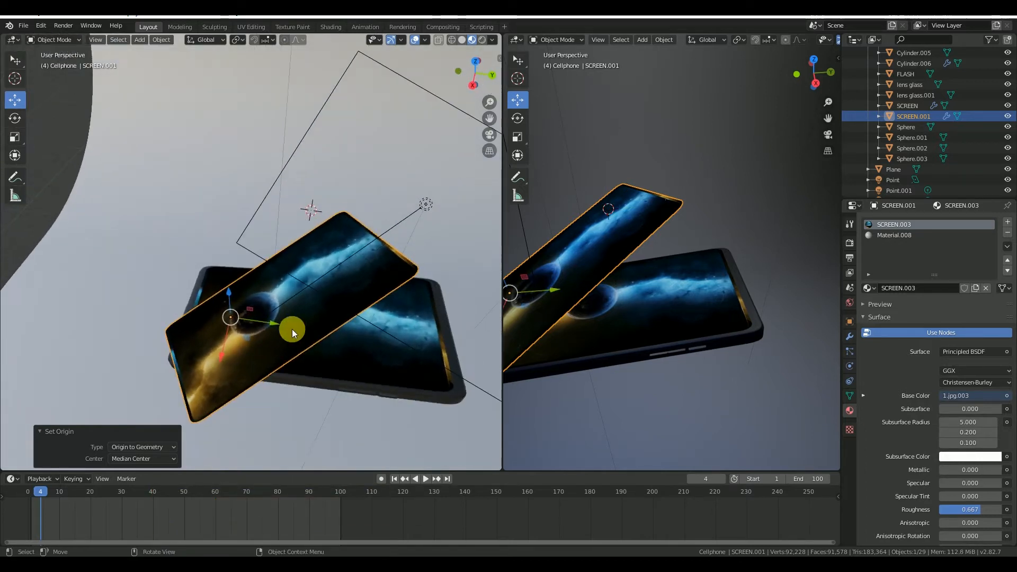
click(15, 80)
drag(229, 319, 272, 304)
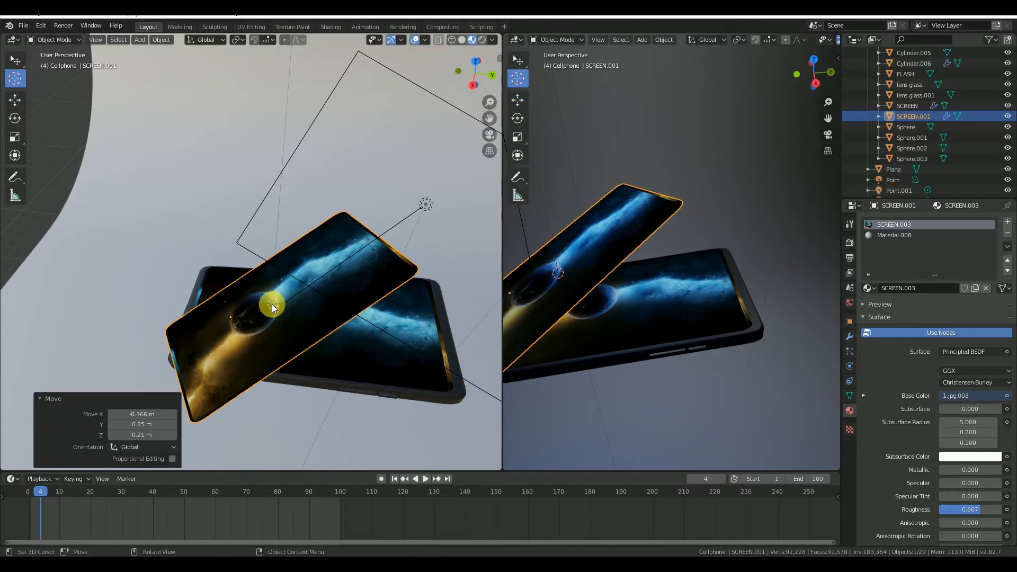
- Apply the Geometry to Origin option to the copied screen
click(15, 100)
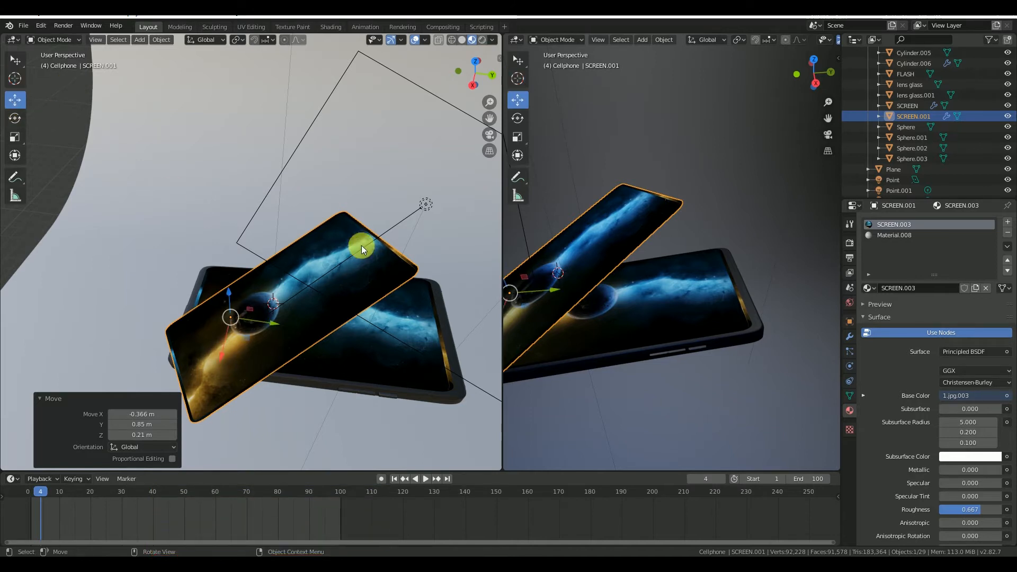
right_click(297, 298)
mouse_move(294, 301)
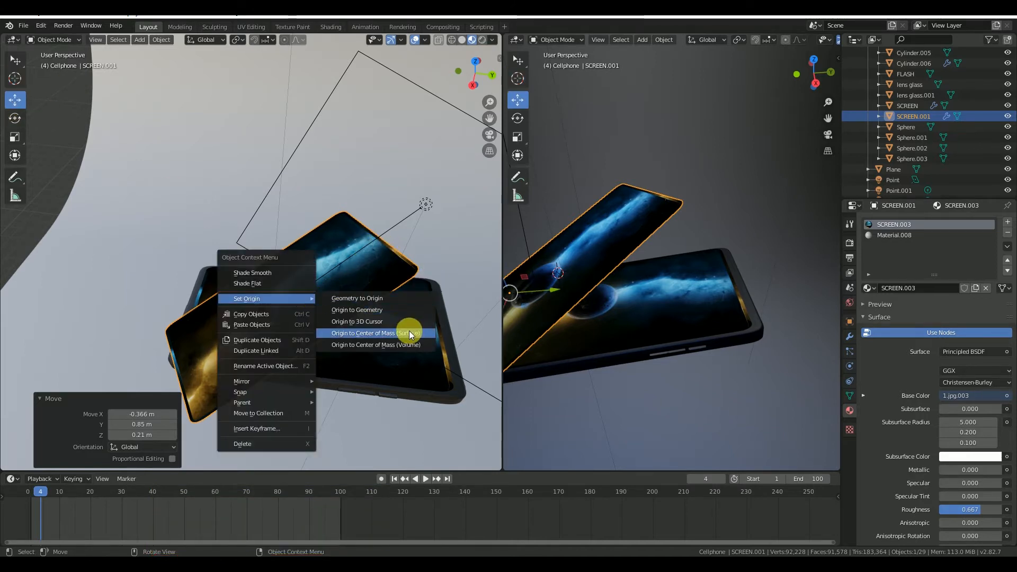
click(388, 300)
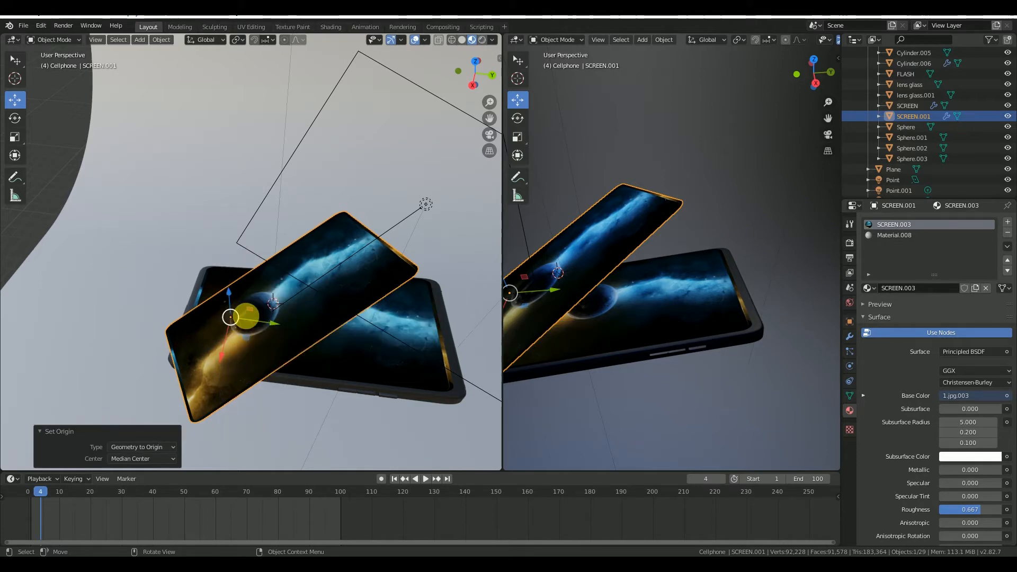
- Move the copied screen about -0.941 m in X, 0.576 m in Y and 0.783 m in Z, and rotate it about -39.8° around global Z
drag(247, 316, 282, 262)
middle_drag(411, 322, 2, 133)
click(16, 119)
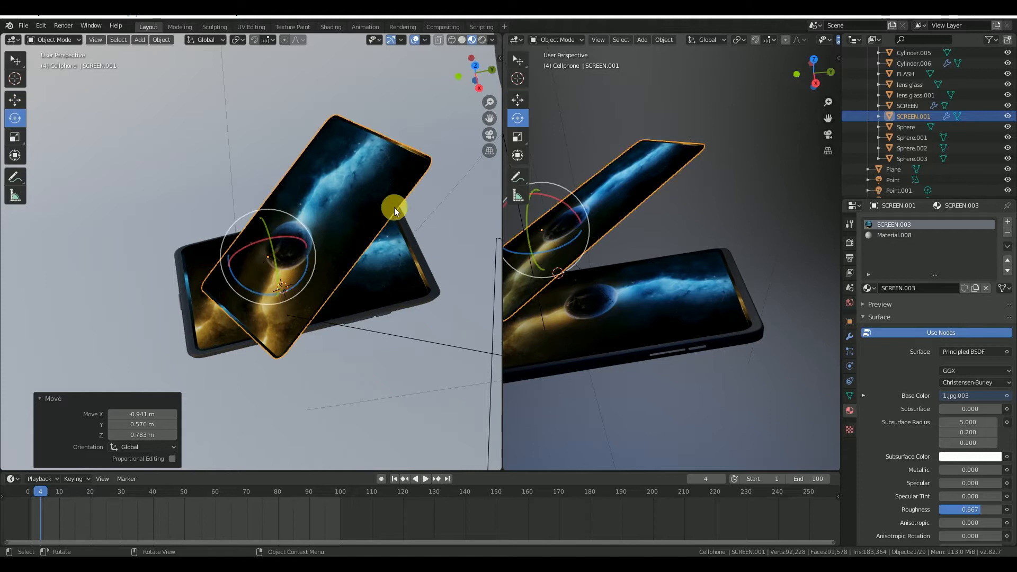
drag(320, 264, 291, 297)
middle_drag(291, 297, 264, 236)
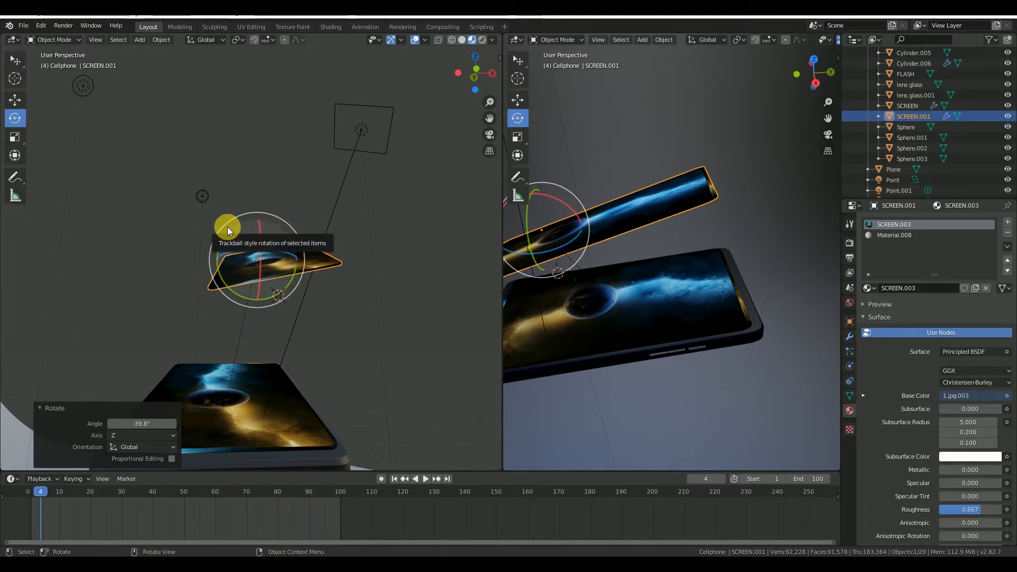
- Tilt the copied screen to make it more level with the phone and move it about -0.995 m along global X
drag(227, 221, 238, 215)
middle_drag(239, 215, 239, 313)
click(17, 101)
middle_drag(339, 249, 263, 233)
drag(279, 218, 259, 230)
middle_drag(260, 230, 88, 167)
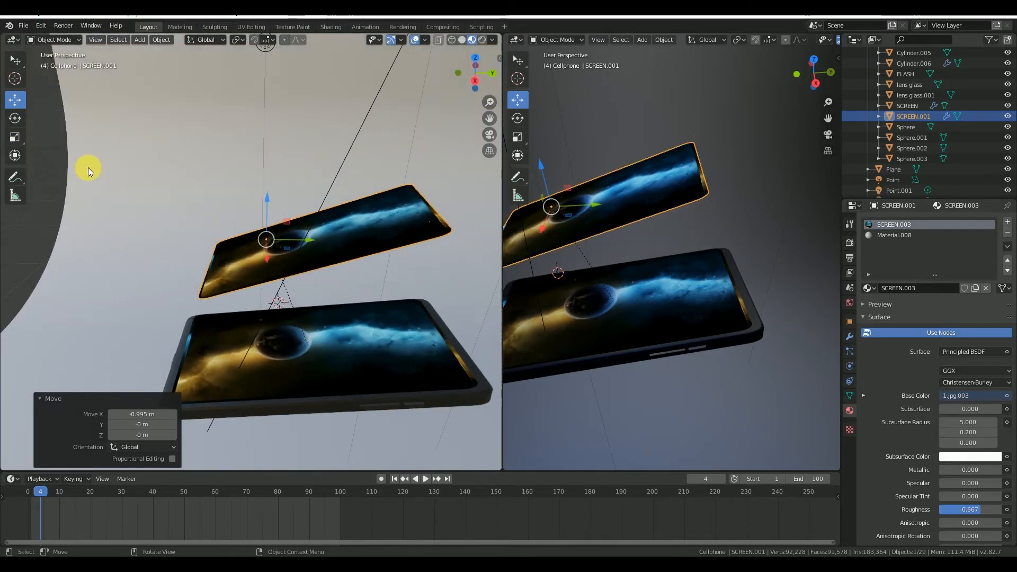
- Rotate the copied screen about -9.03° around global X and move it about -0.564 m along Y
click(15, 118)
drag(281, 207, 291, 215)
middle_drag(291, 216, 150, 171)
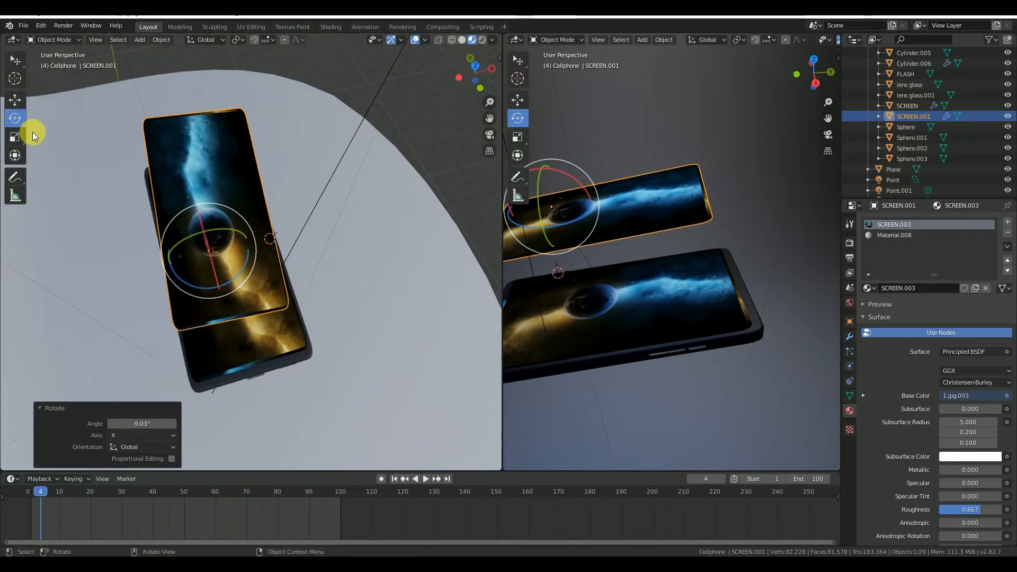
click(14, 100)
drag(191, 220, 208, 243)
middle_drag(208, 244, 291, 253)
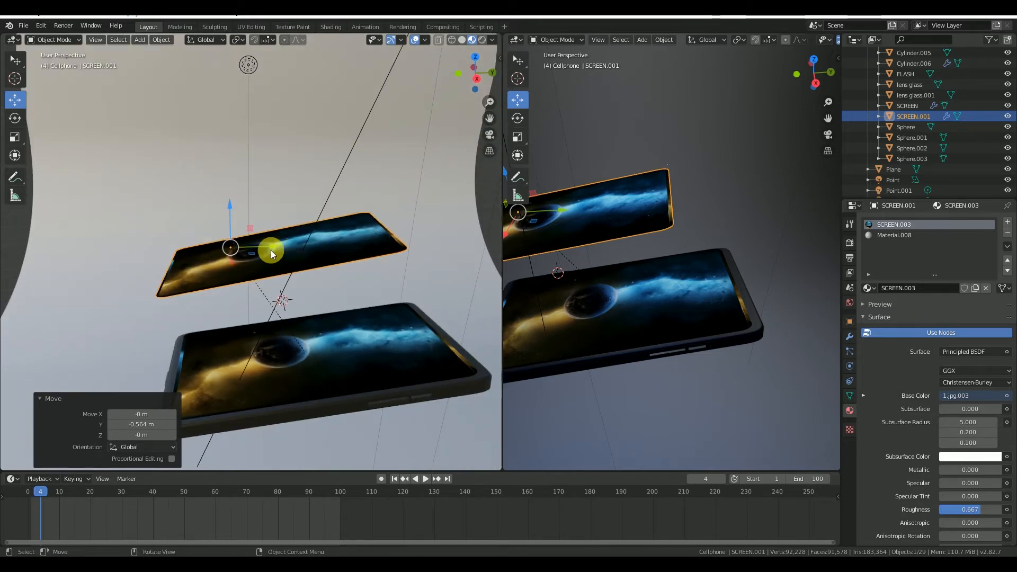
- Lower the copied screen about 0.969 m along Z and shift it about 1.36 m along Y over the phone
drag(233, 207, 245, 252)
middle_drag(245, 253, 310, 277)
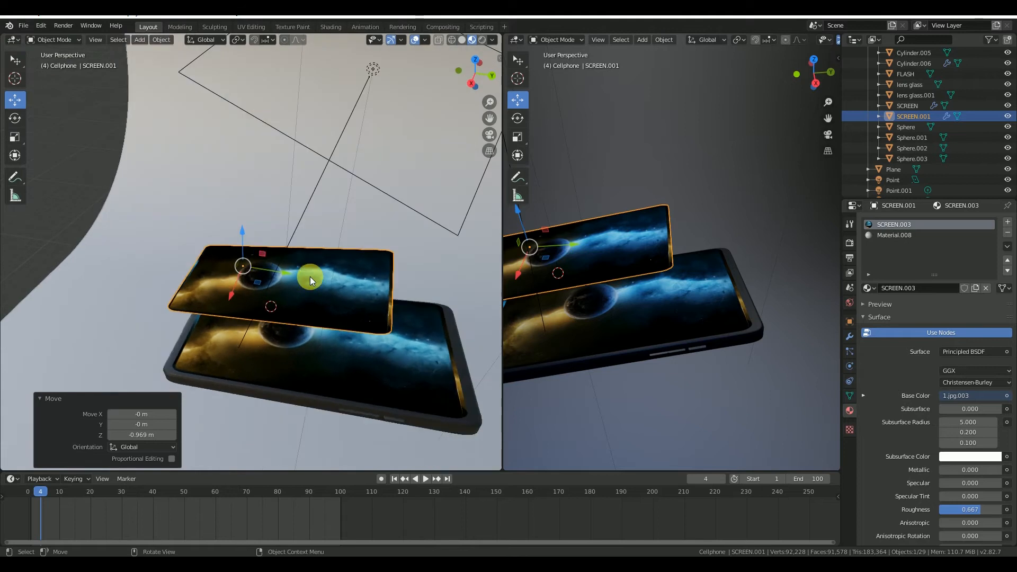
drag(288, 271, 340, 289)
middle_drag(284, 250, 71, 197)
- Scale the copied screen up uniformly by about 1.25 and shrink it slightly again
click(15, 119)
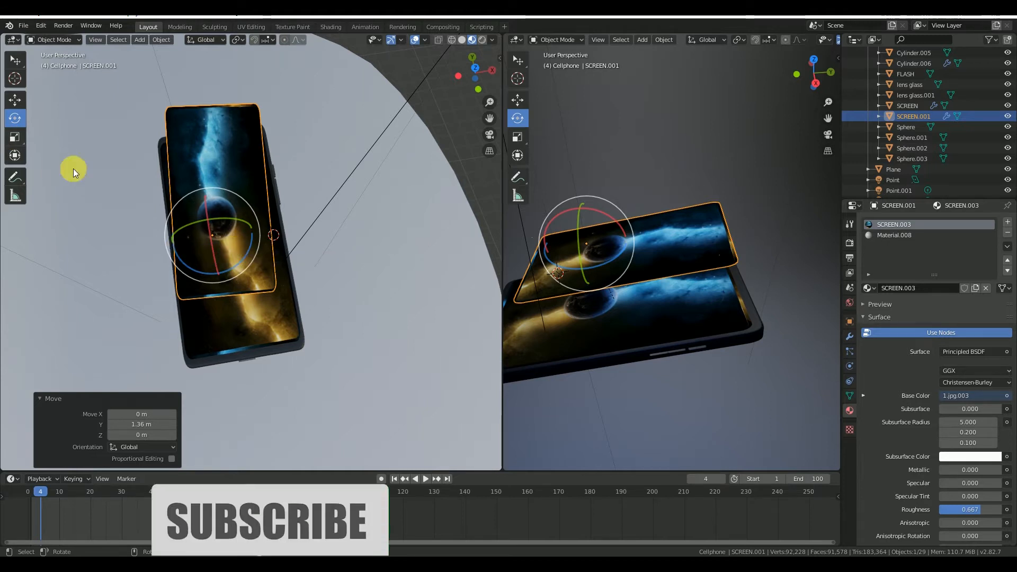
click(13, 137)
drag(262, 271, 253, 256)
middle_drag(351, 193, 212, 141)
click(15, 101)
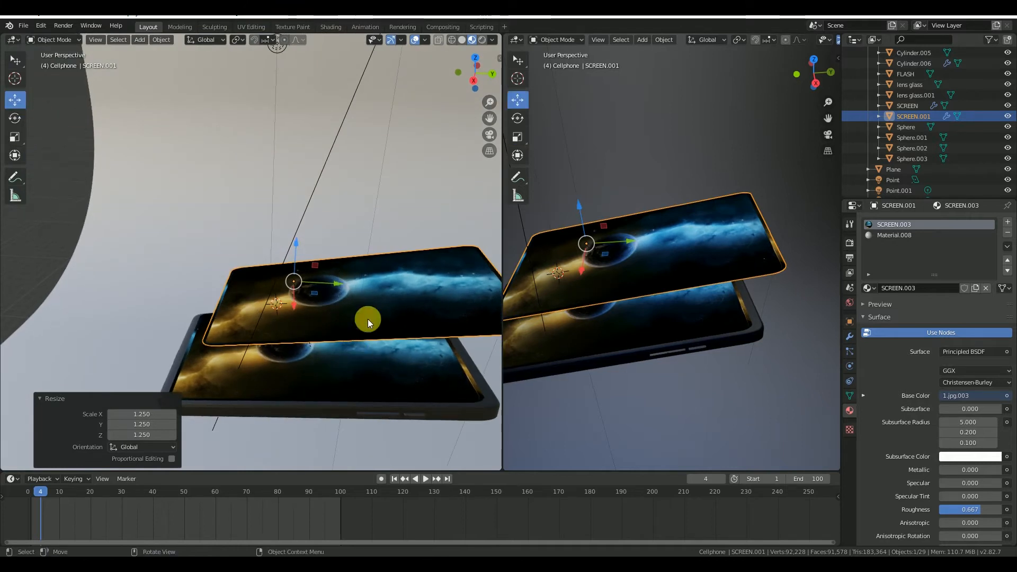
click(12, 139)
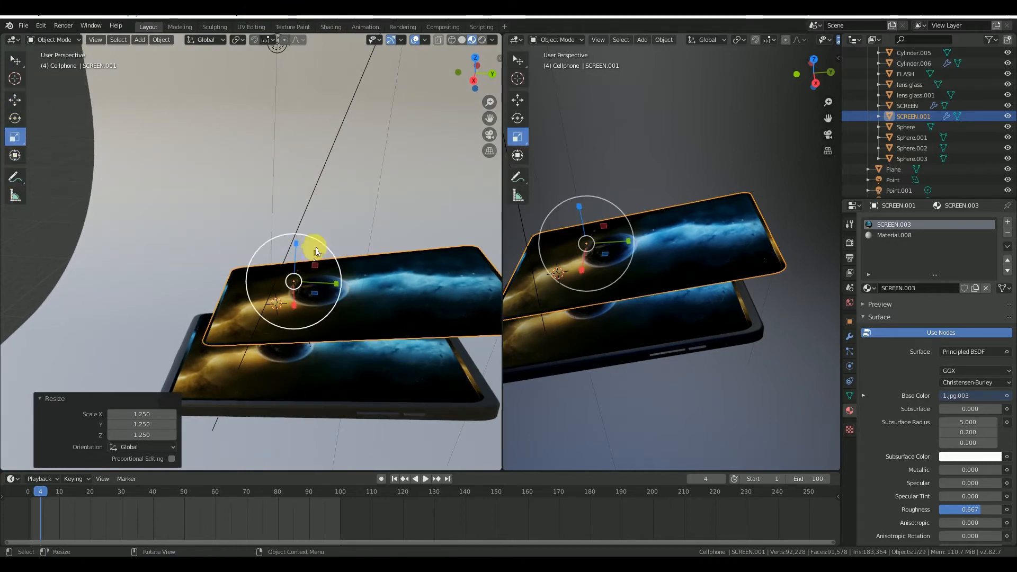
drag(313, 236, 317, 253)
- Rotate the copied screen about -3.59° around global X and align it with the phone around Z in top view
click(21, 114)
scroll(352, 179, down, 3)
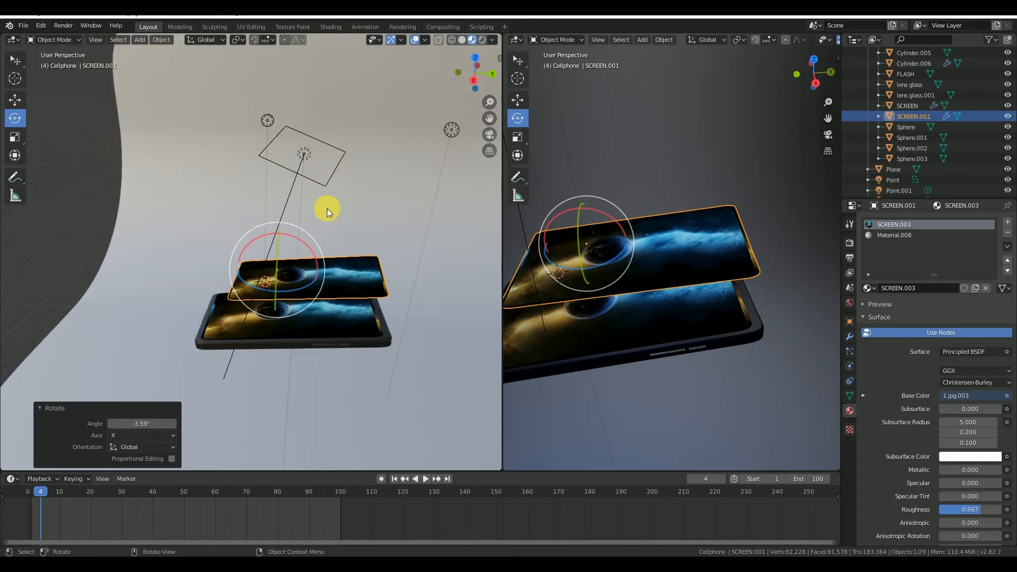
key(KP_1)
key(KP_2)
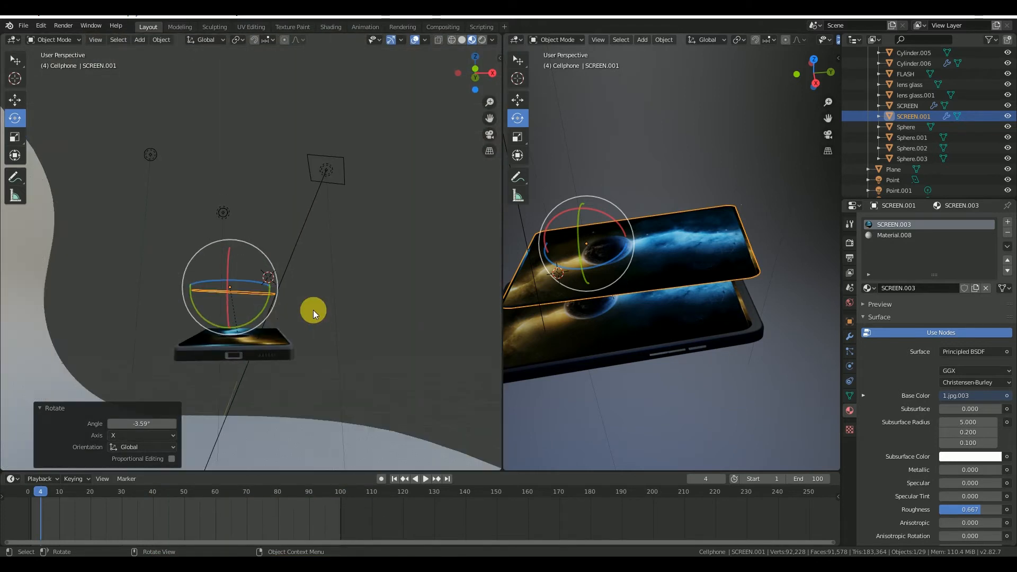
key(KP_7)
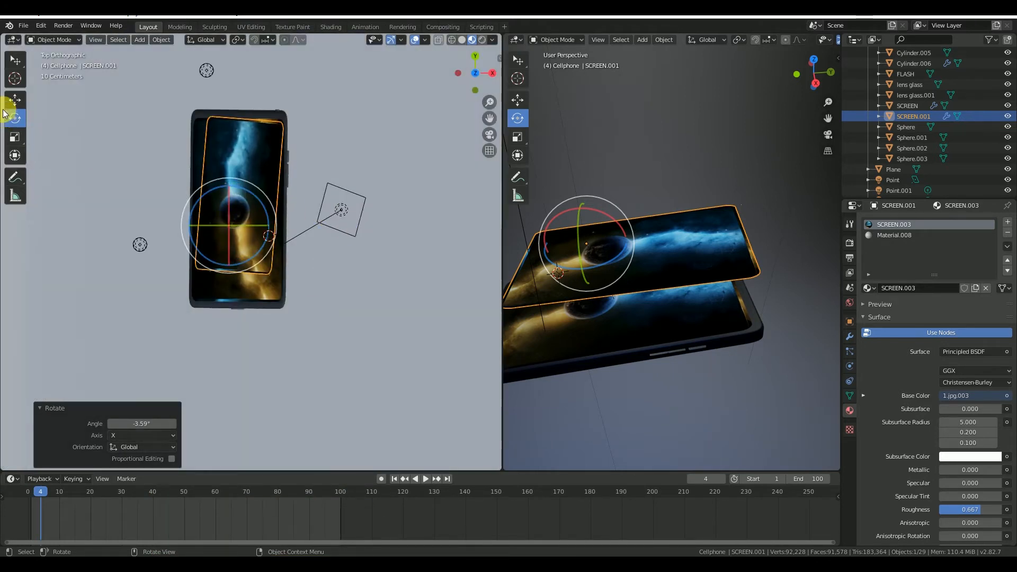
drag(245, 258, 273, 249)
drag(263, 207, 262, 203)
- Scale the copied screen uniformly by about 1.063 and move it about -0.364 m along Y
click(15, 137)
drag(251, 248, 253, 249)
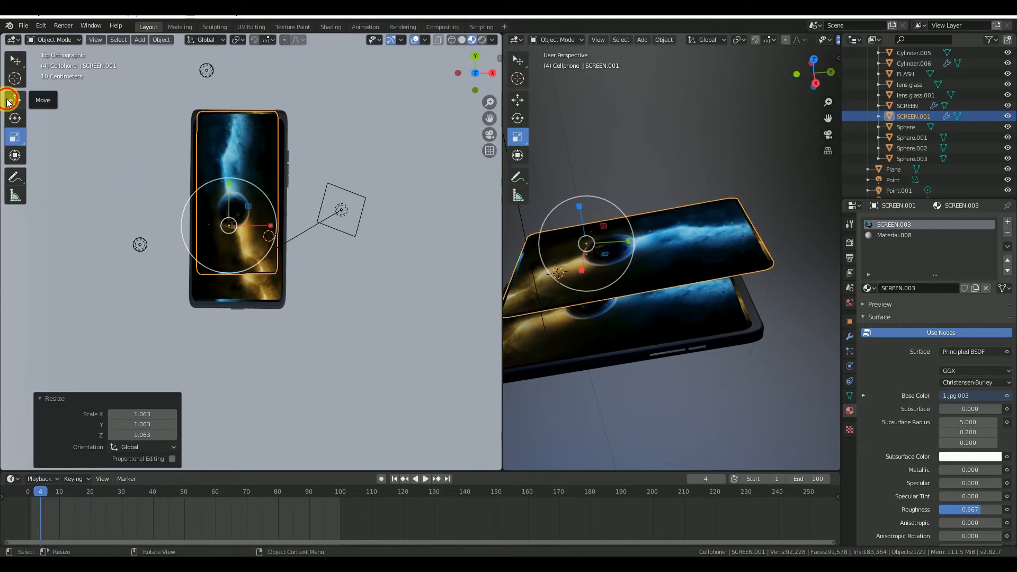
click(8, 101)
drag(237, 194, 235, 199)
middle_drag(363, 203, 22, 114)
- Rotate the copied screen about -2.67° around the global Y axis
click(17, 116)
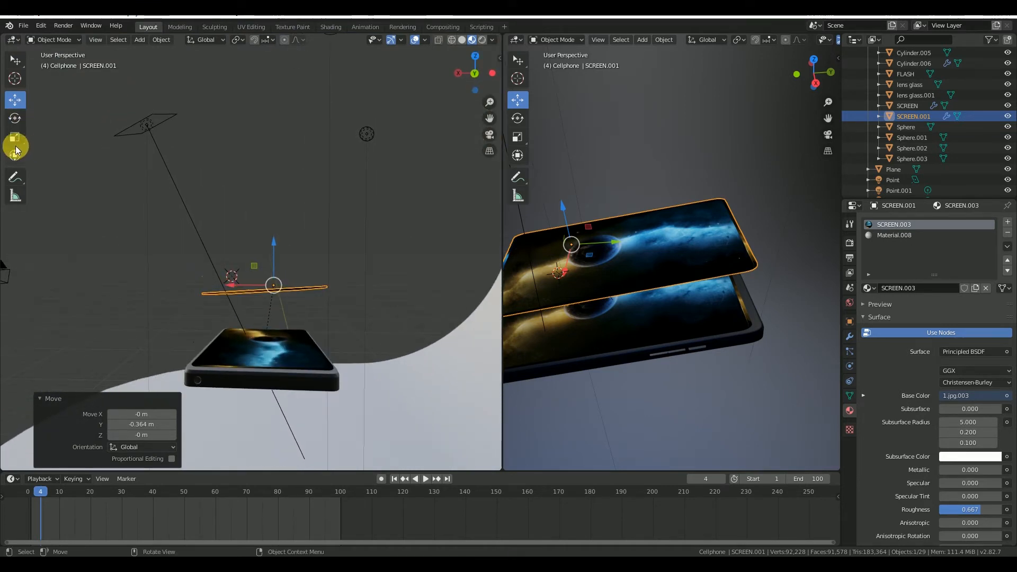
drag(307, 262, 341, 249)
middle_drag(341, 250, 179, 294)
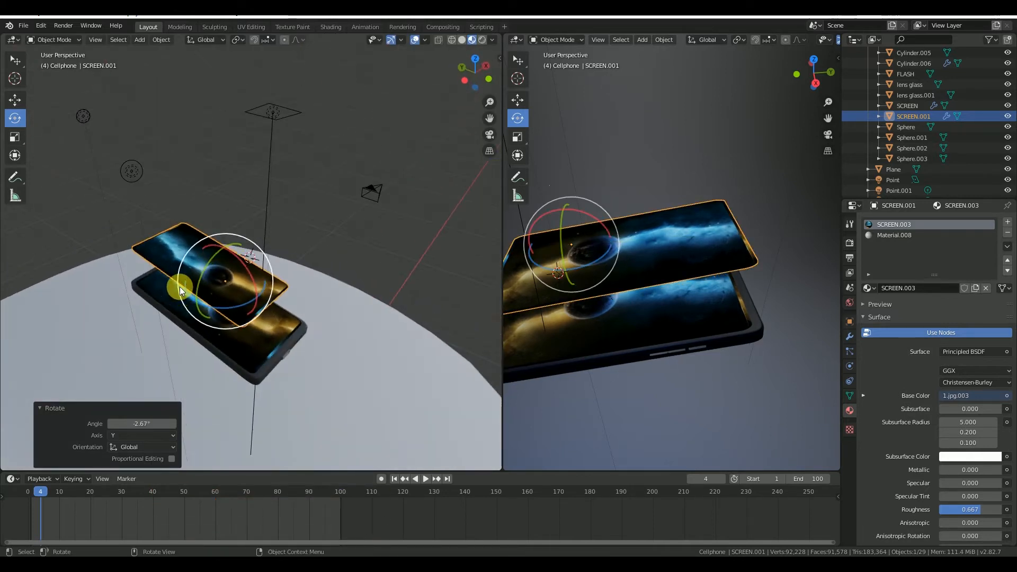
click(15, 99)
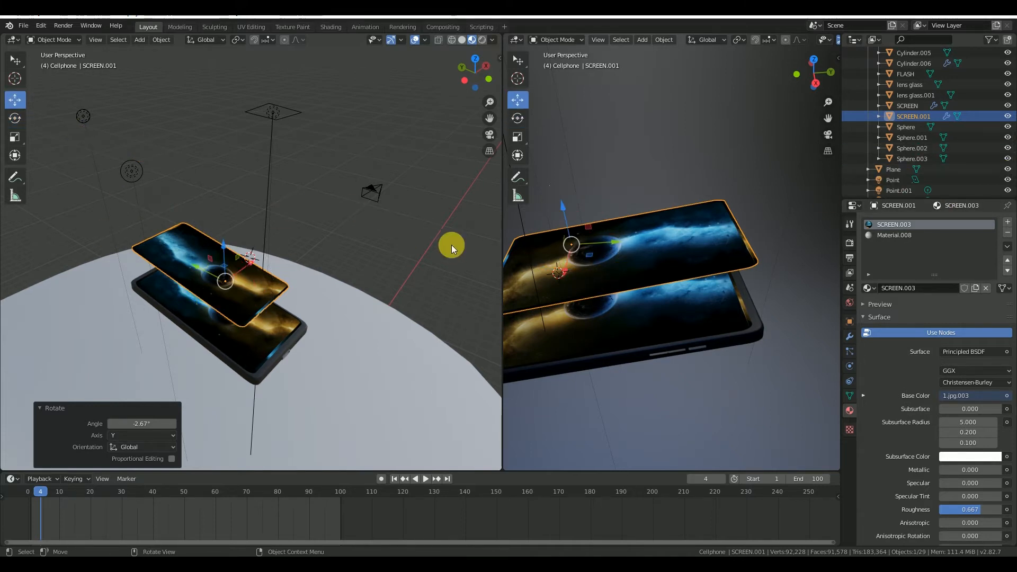
middle_drag(336, 198, 324, 326)
scroll(285, 293, up, 4)
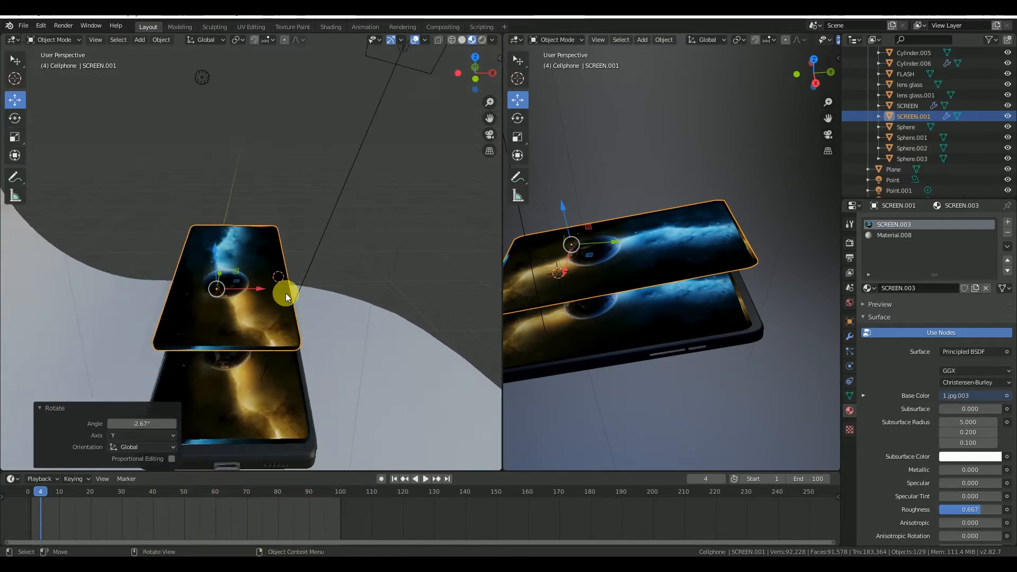
scroll(285, 293, down, 3)
click(479, 223)
click(191, 298)
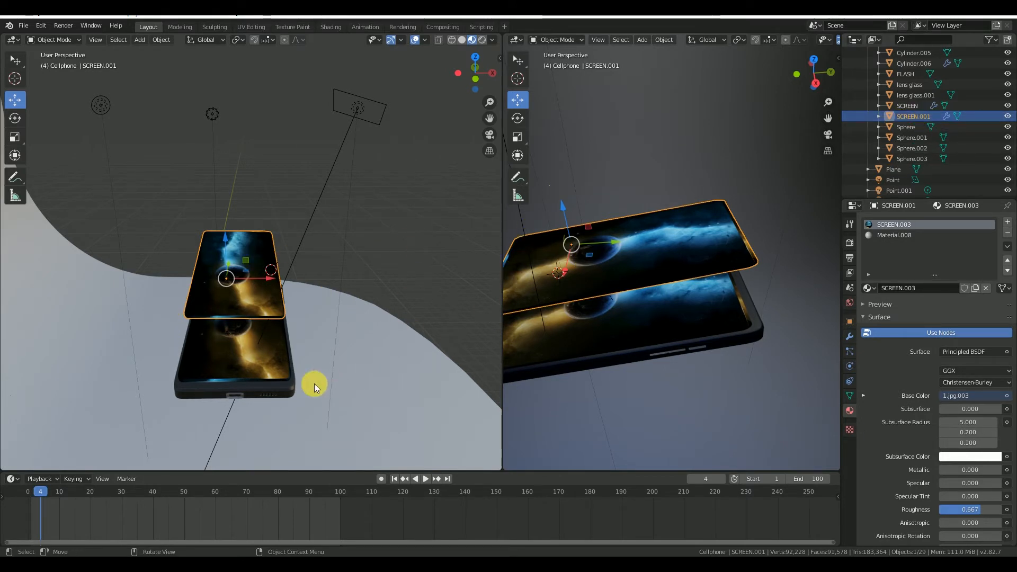
click(252, 372)
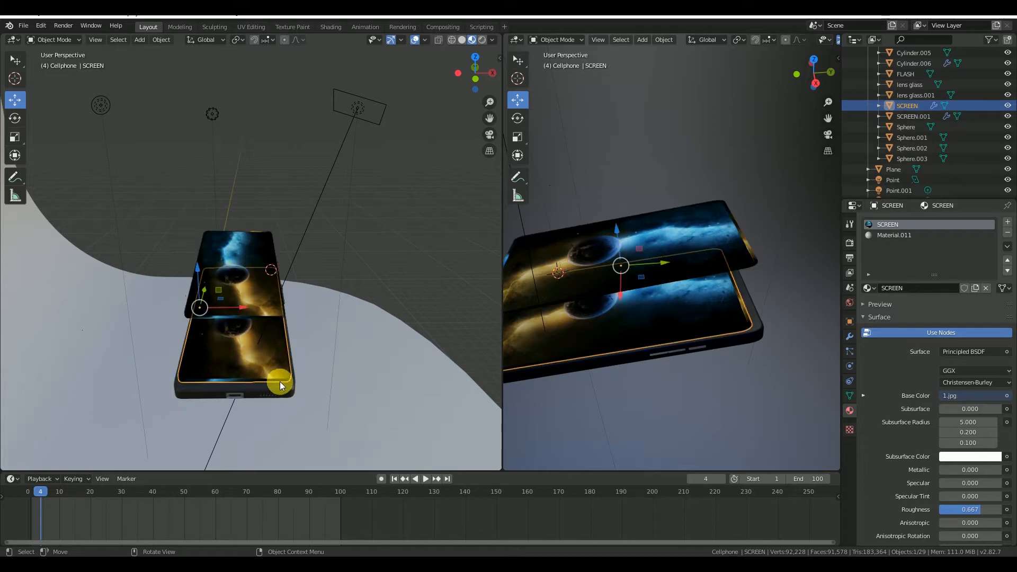
middle_drag(340, 329, 296, 312)
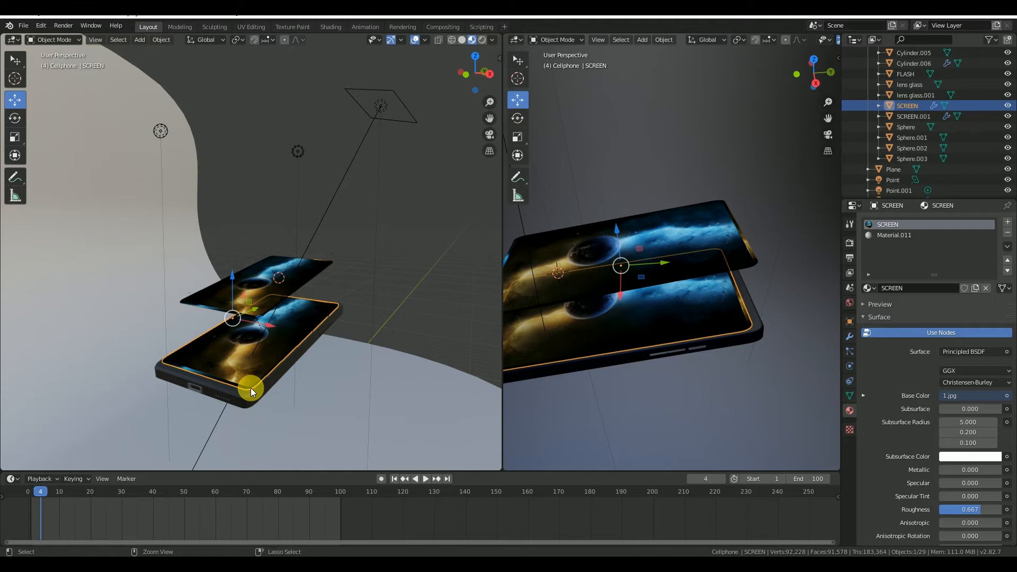
key(ctrl+v)
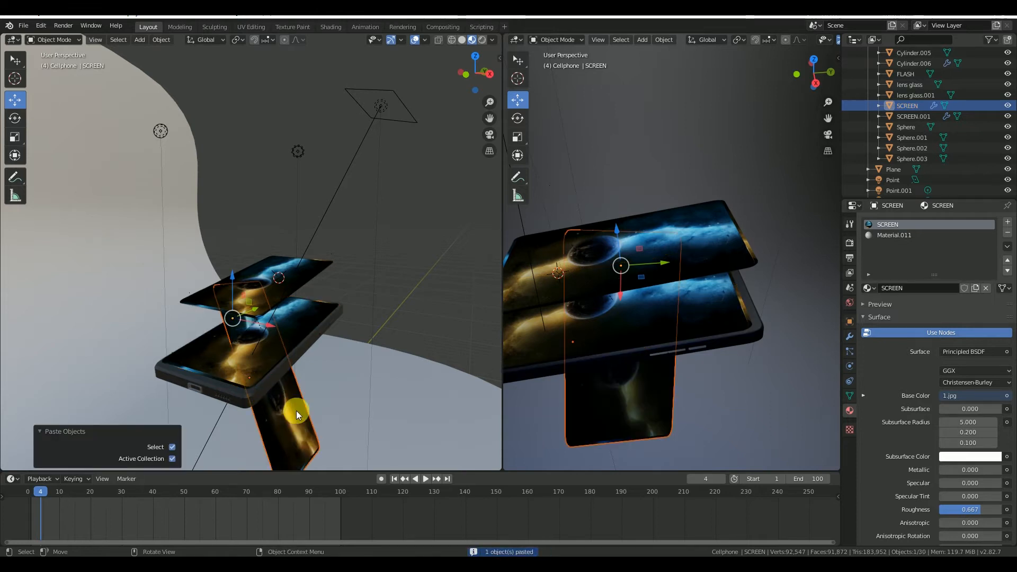
key(g)
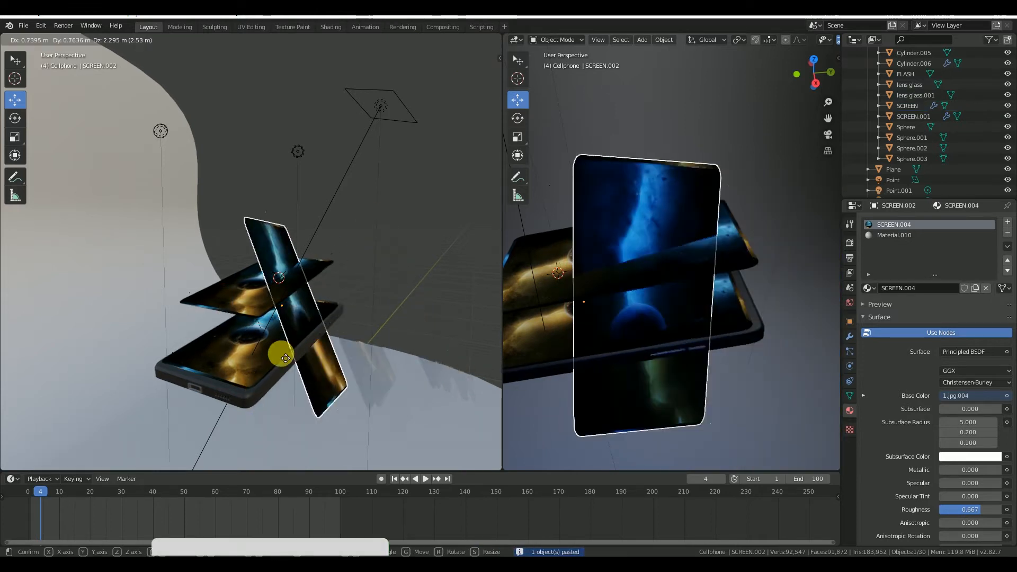
click(414, 259)
middle_drag(415, 258, 316, 310)
click(342, 333)
key(Delete)
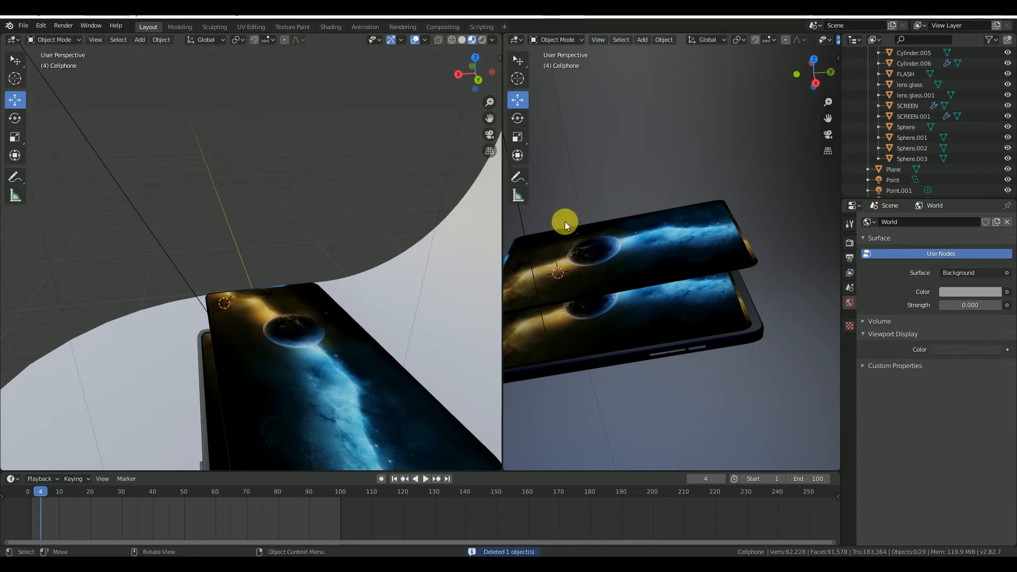
- Copy and paste the floating screen and place the new copy about 0.96 m away, directly above it
scroll(416, 221, down, 5)
middle_drag(395, 228, 329, 313)
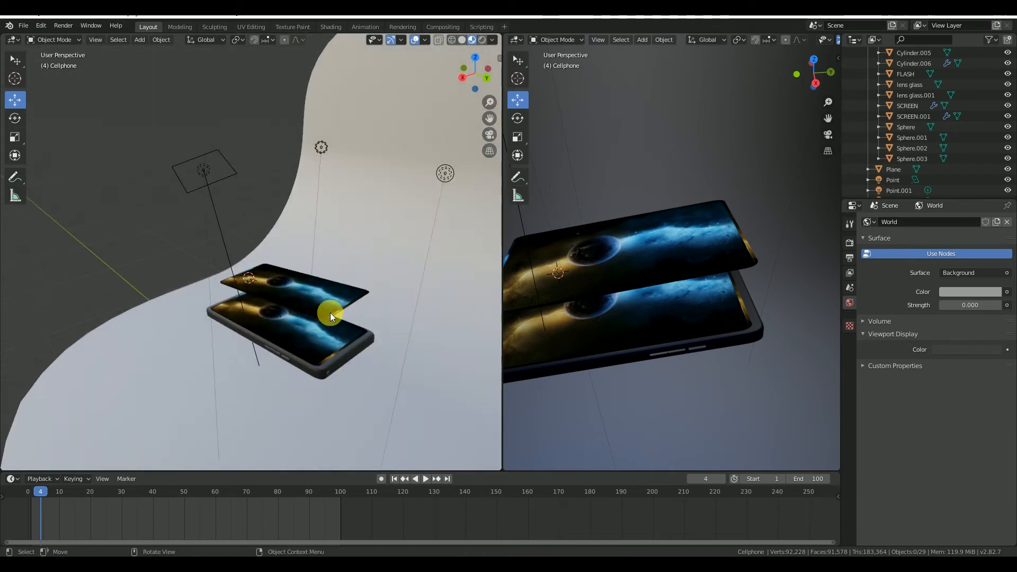
click(339, 300)
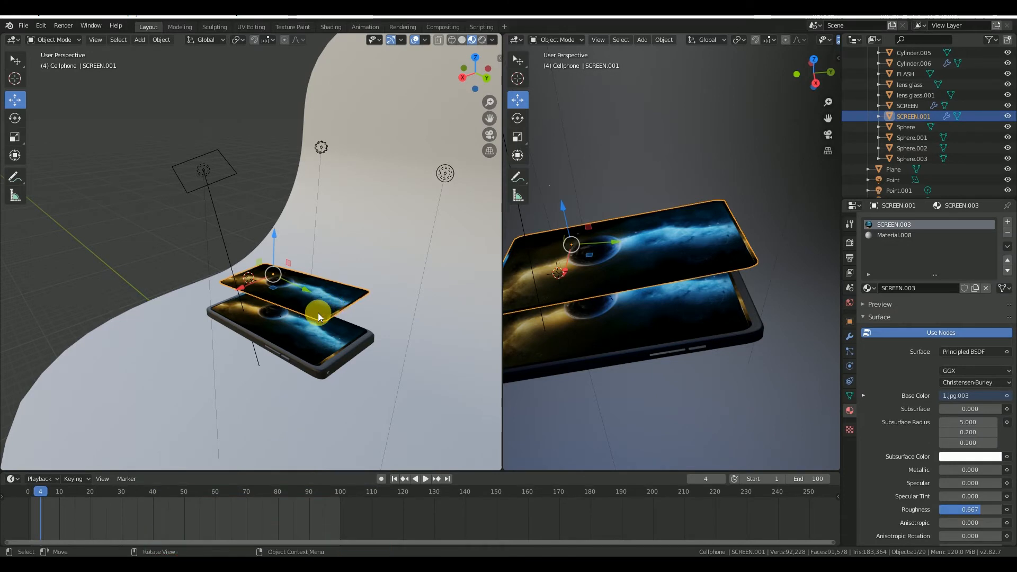
key(alt)
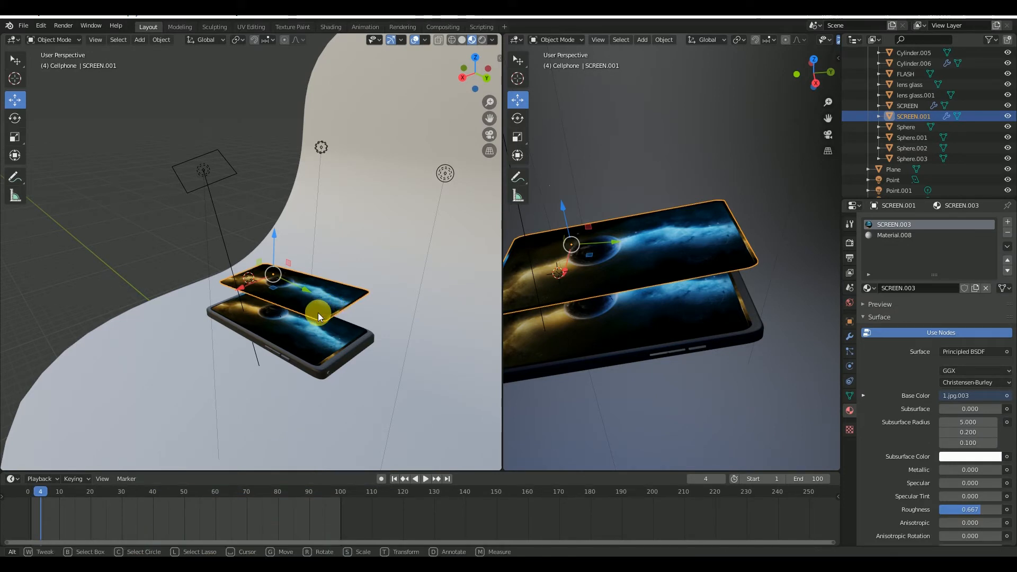
key(alt)
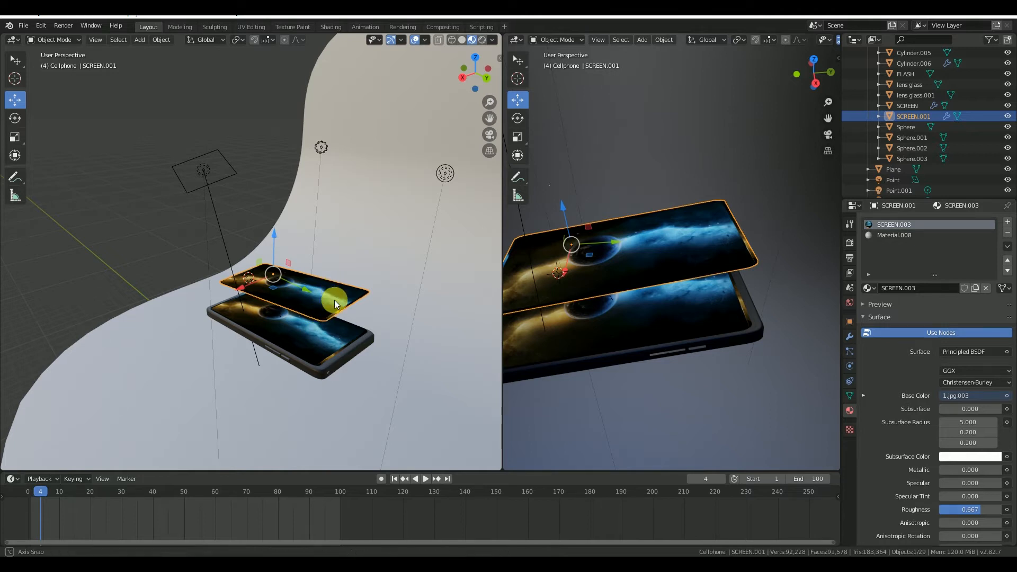
middle_drag(351, 315, 359, 289)
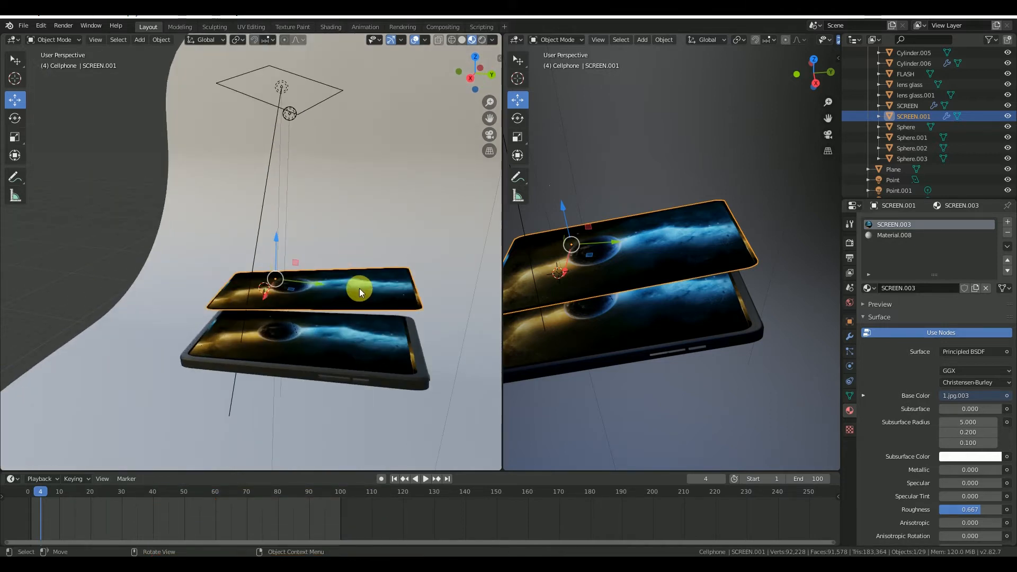
key(ctrl+c)
key(ctrl+v)
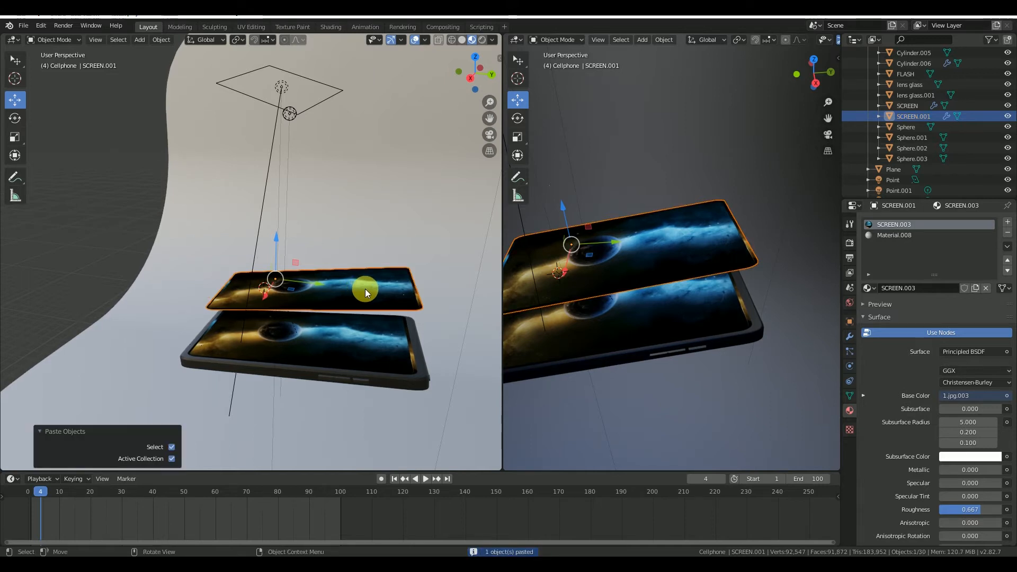
key(g)
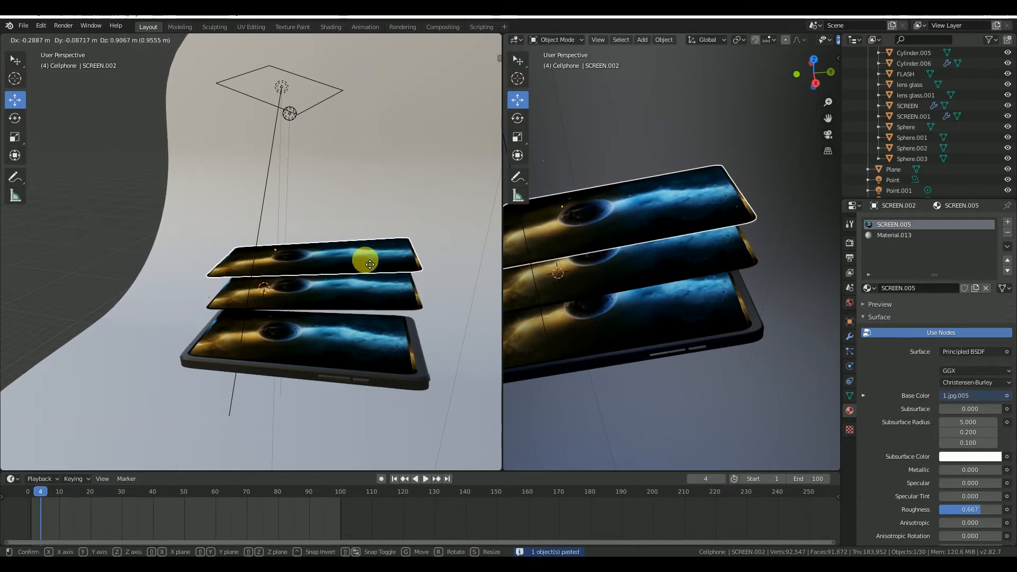
click(370, 264)
- Nudge the uppermost screen copy slightly sideways and scale it uniformly by about 0.917
middle_drag(365, 260, 297, 250)
drag(248, 262, 231, 266)
middle_drag(91, 138, 112, 202)
click(14, 136)
drag(250, 228, 252, 232)
middle_drag(237, 142, 212, 200)
- Raise the uppermost screen copy about 0.378 m along the global Z axis
click(14, 100)
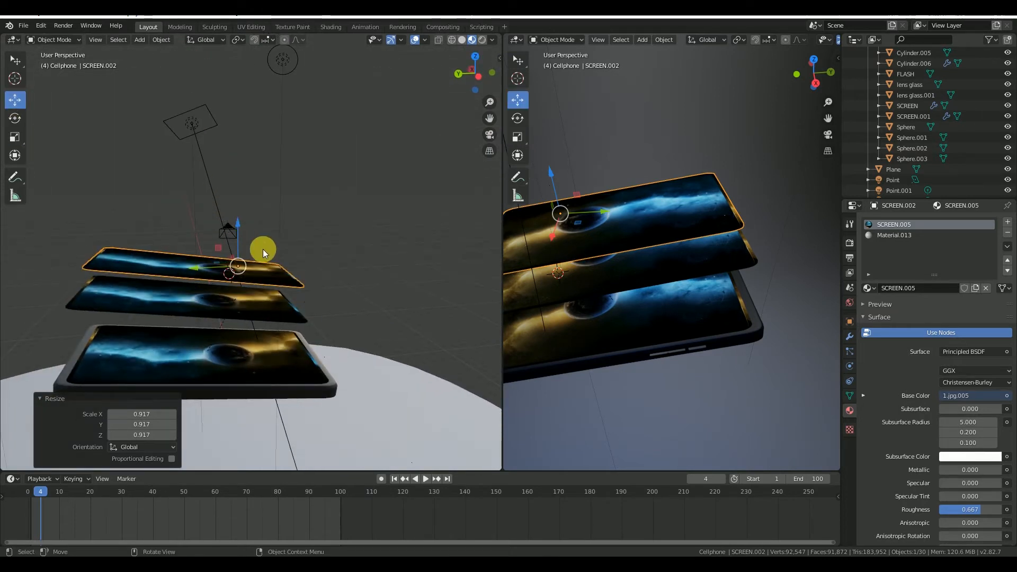
drag(238, 221, 249, 212)
middle_drag(248, 211, 336, 293)
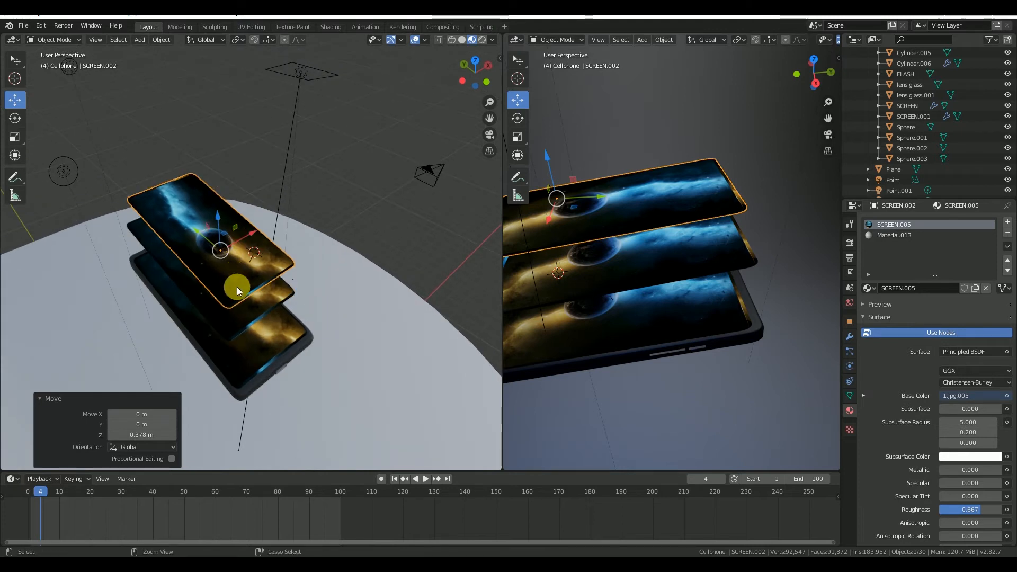
- Paste another copy of the floating screen and raise it 1.07 m along the global Z axis
key(ctrl+v)
key(g)
key(z)
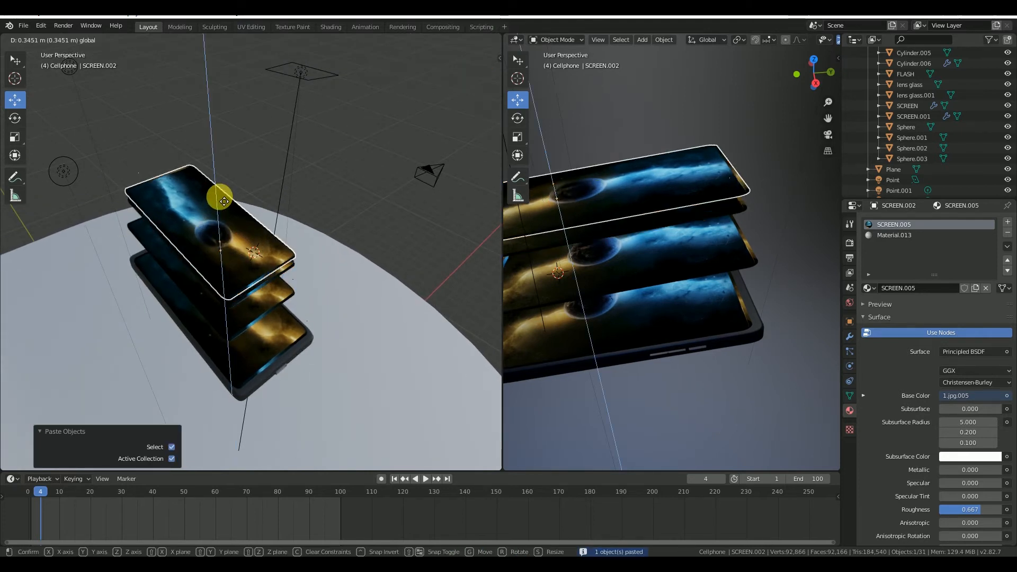
click(220, 185)
- Scale the new uppermost screen copy uniformly by about 0.859 and deselect it
click(15, 137)
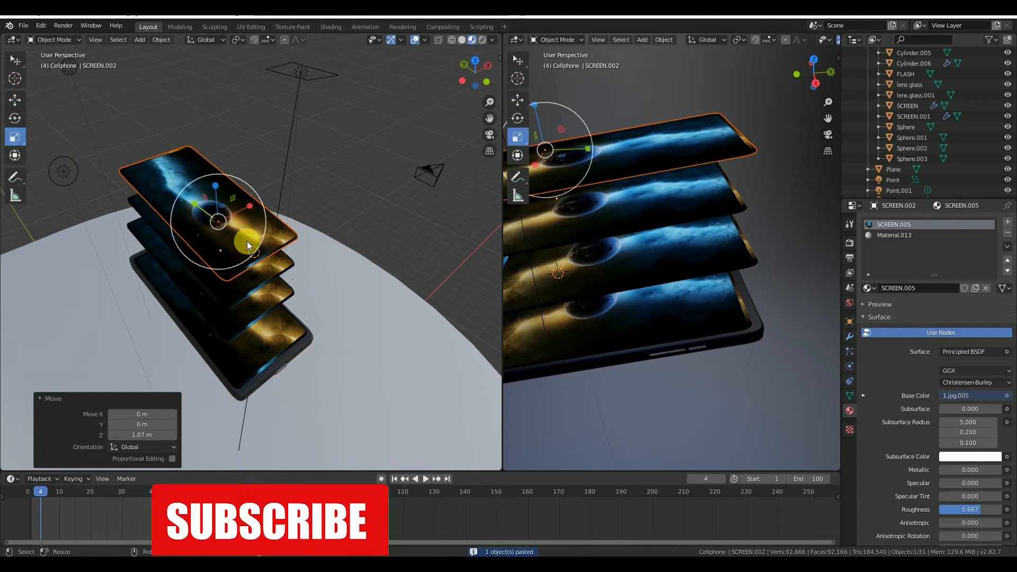
drag(253, 243, 248, 242)
middle_drag(248, 241, 28, 73)
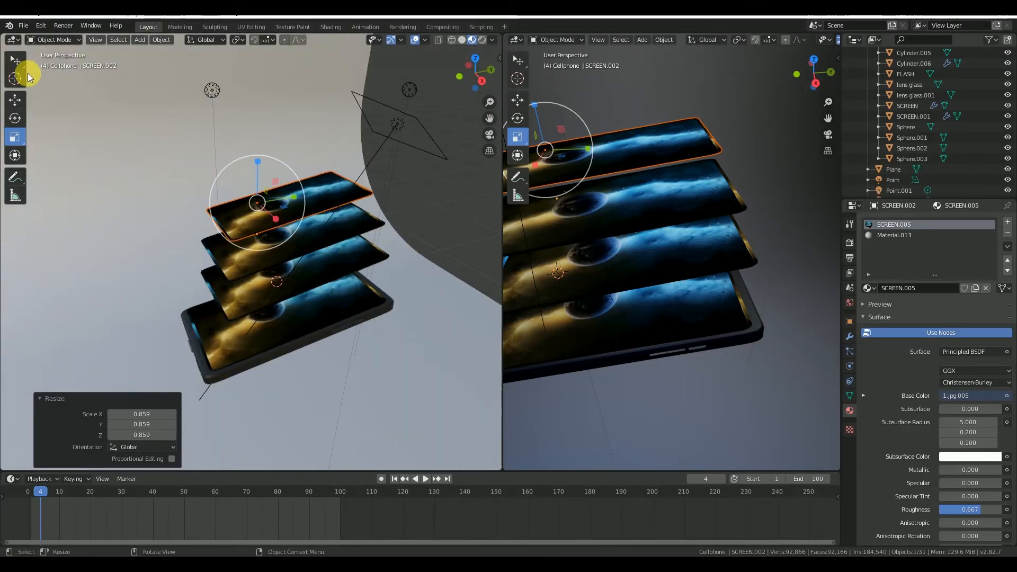
click(15, 105)
click(450, 207)
- Switch to File Explorer and look over the images in the Wallpapers folder
middle_drag(295, 232, 300, 475)
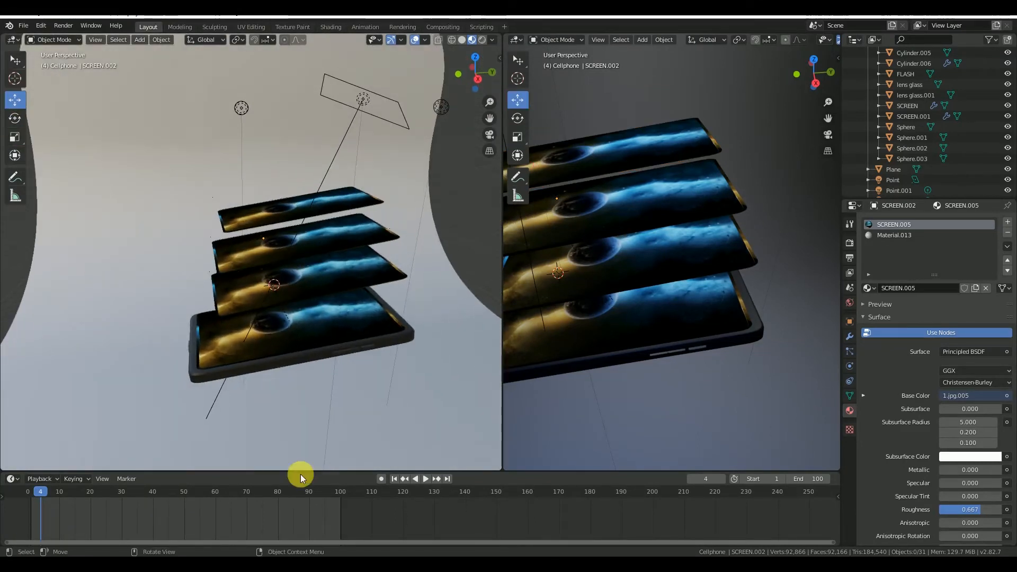
click(303, 564)
double_click(418, 245)
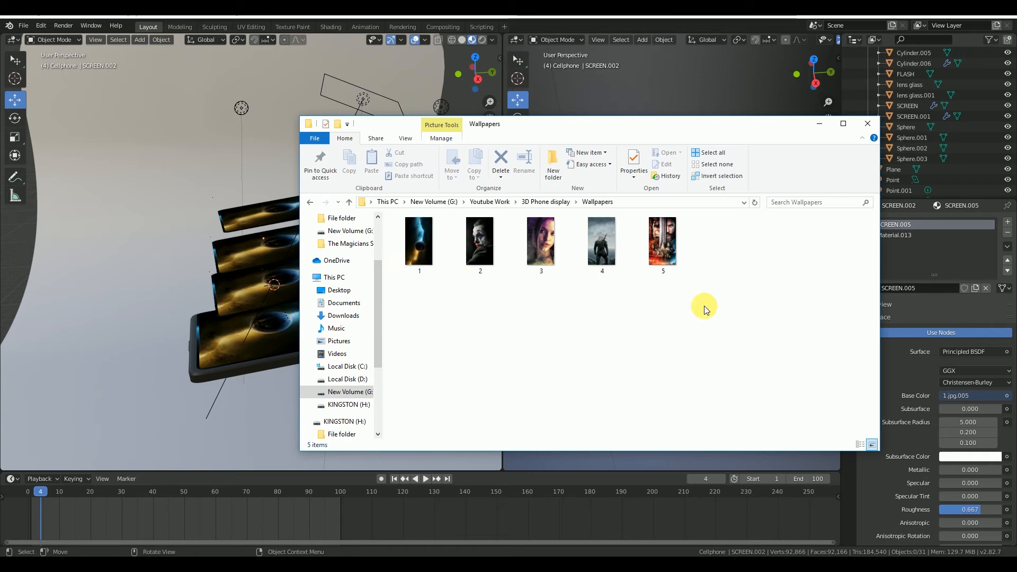
click(819, 124)
- Copy and paste the uppermost floating screen and raise the new copy 0.711 m along the global Z axis
middle_drag(430, 167, 274, 198)
click(287, 203)
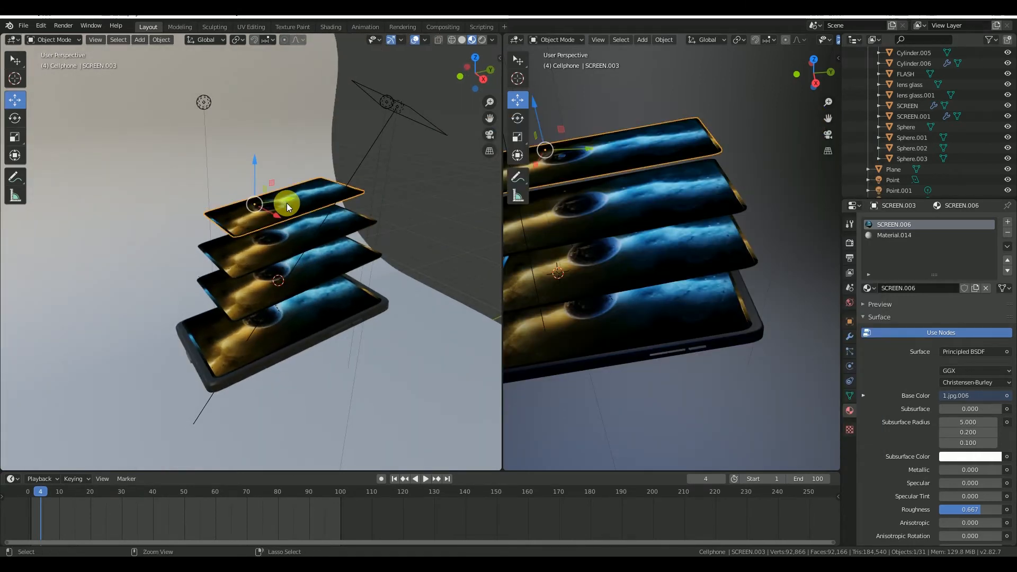
key(ctrl+c)
key(ctrl+v)
key(g)
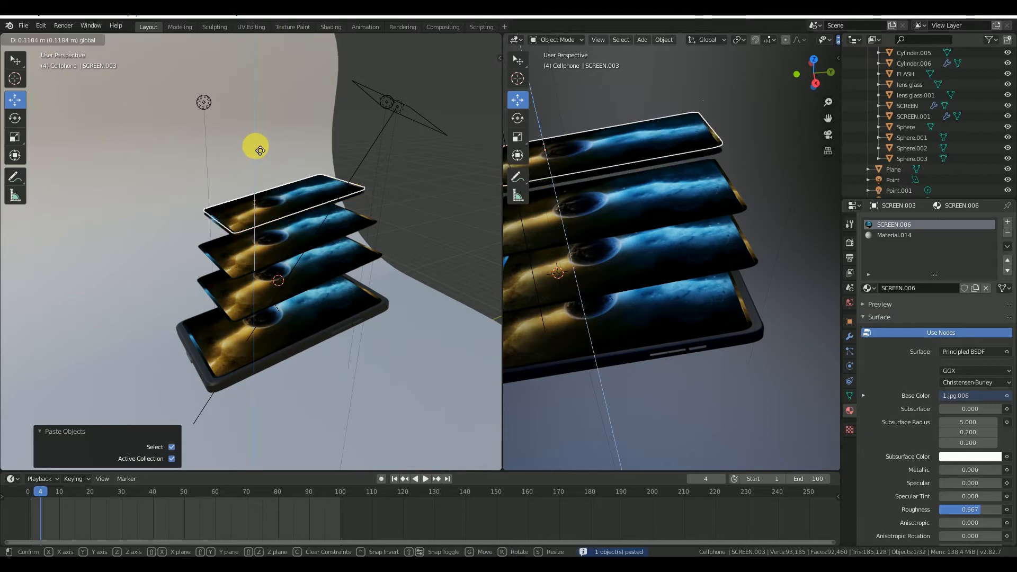
click(258, 132)
- Scale the newest top screen copy uniformly by about 0.932
mouse_move(285, 167)
middle_down()
mouse_move(313, 192)
mouse_move(289, 170)
middle_up()
click(14, 137)
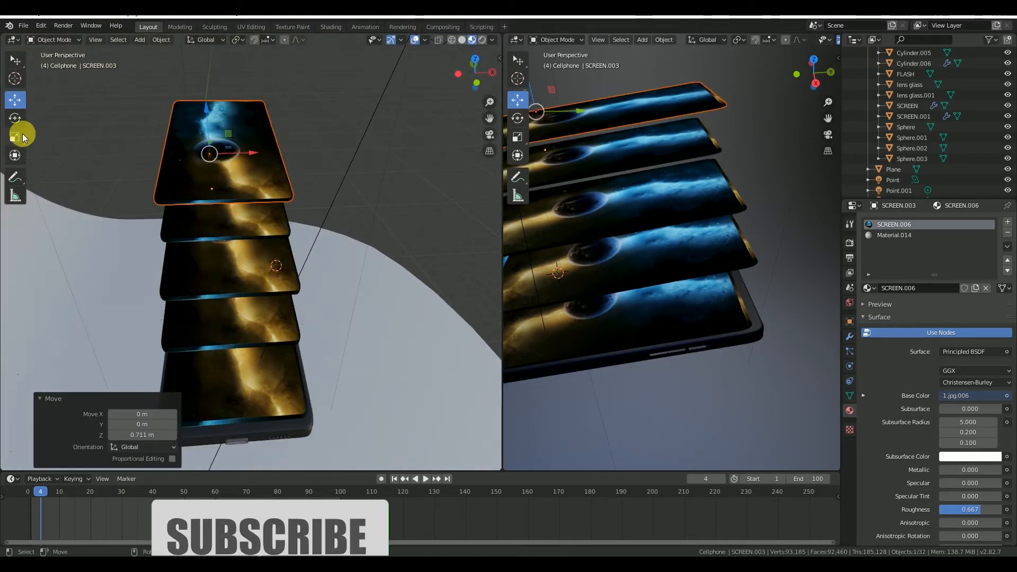
key(s)
click(238, 169)
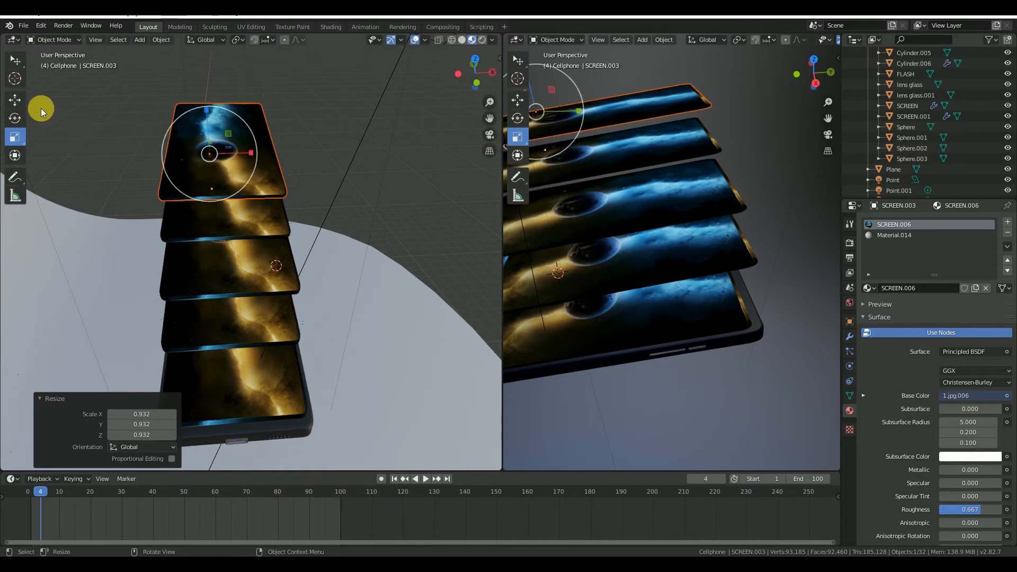
- Shrink the uppermost screen copy further with a uniform scale of about 0.918
click(15, 100)
middle_drag(402, 195, 366, 225)
click(15, 137)
drag(241, 177, 239, 169)
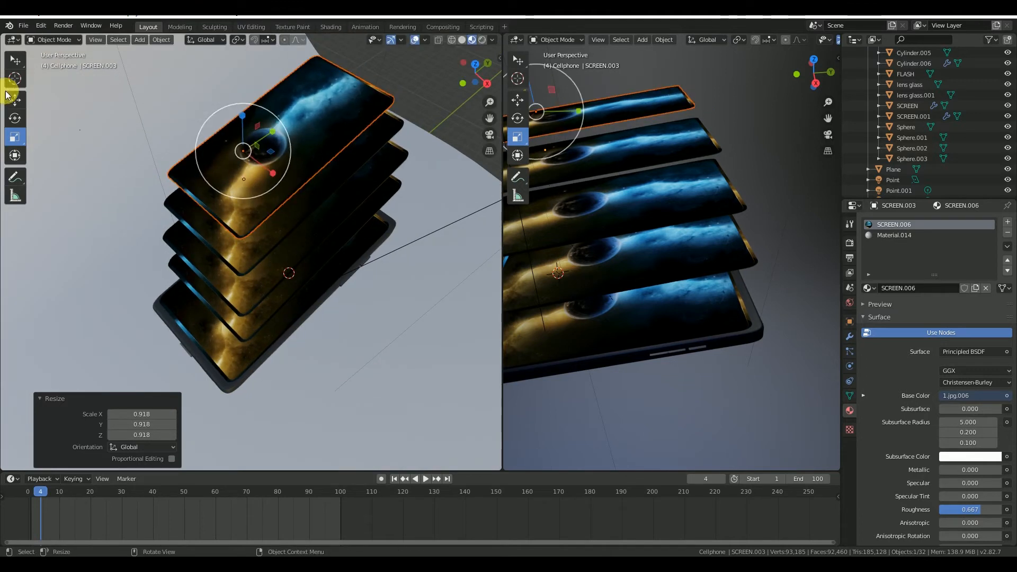
click(15, 100)
middle_drag(327, 193, 347, 293)
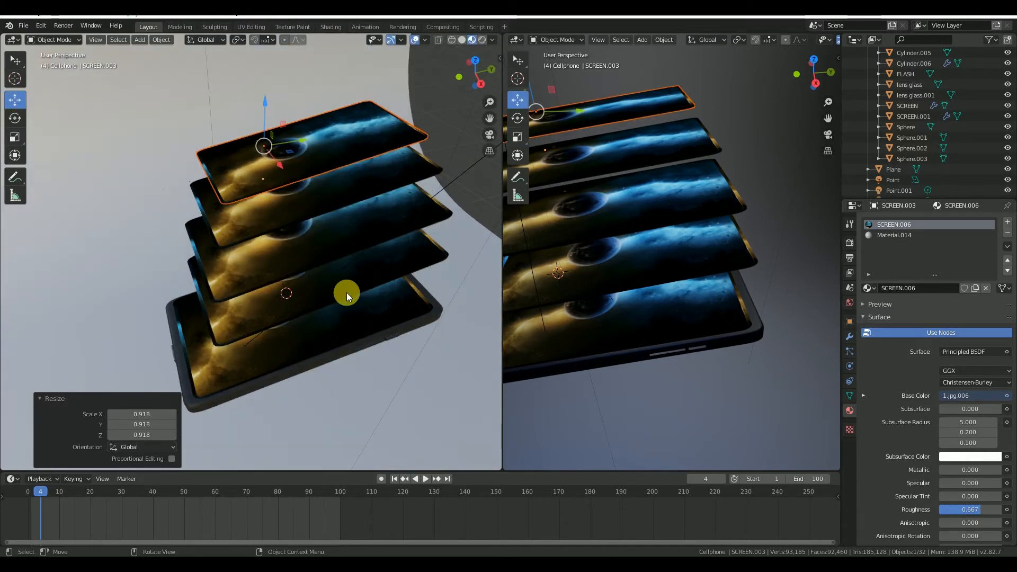
- Remove the existing material from the lowest floating screen in the Shading workspace and give that screen a new material
click(348, 291)
middle_drag(464, 276, 406, 281)
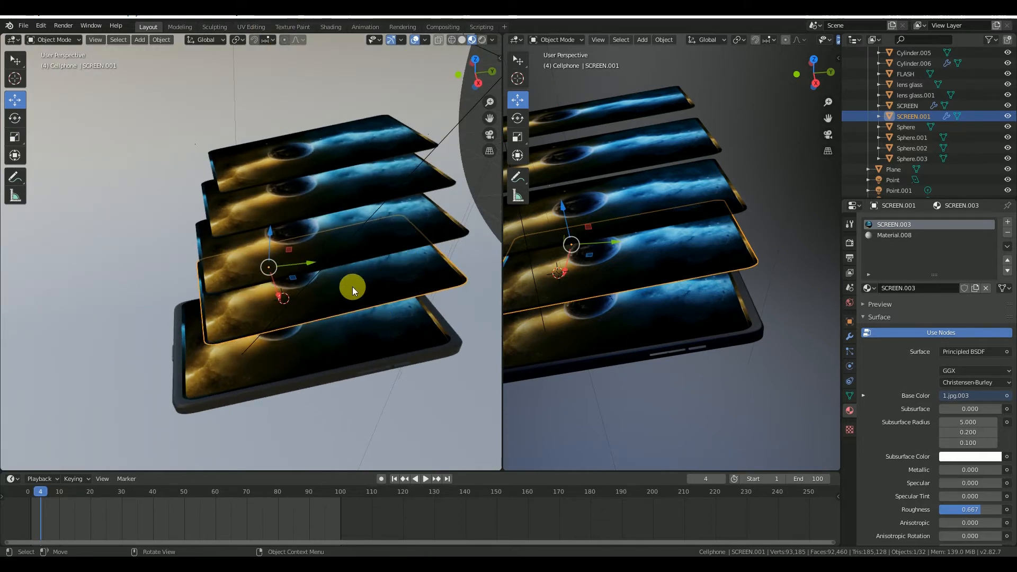
click(337, 27)
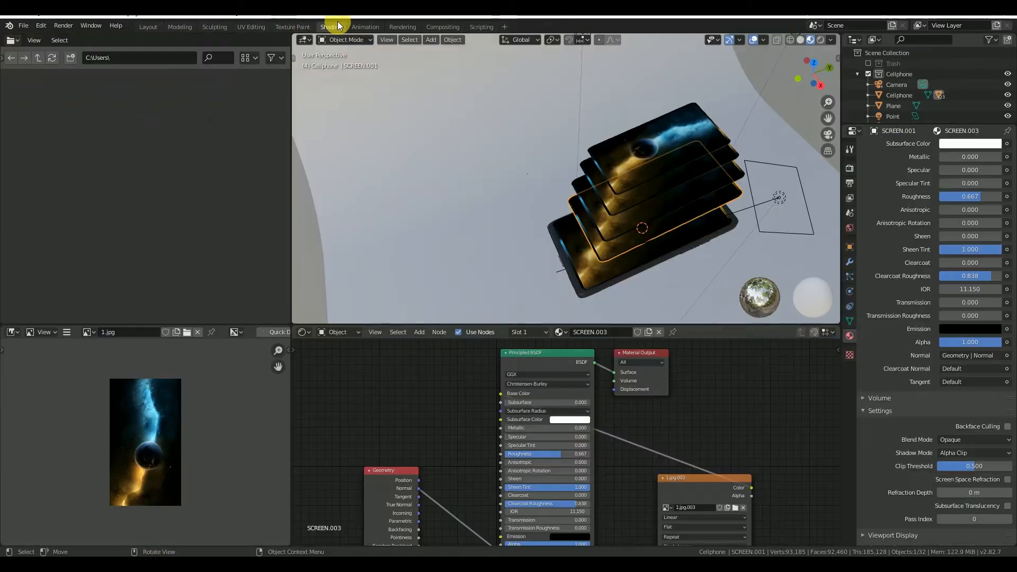
drag(769, 380, 391, 522)
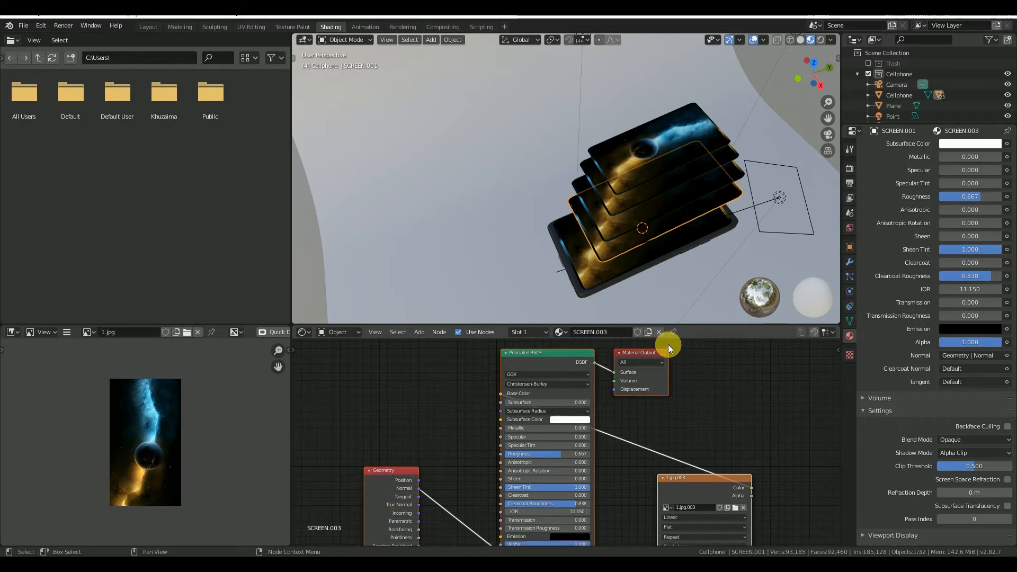
click(660, 332)
click(590, 332)
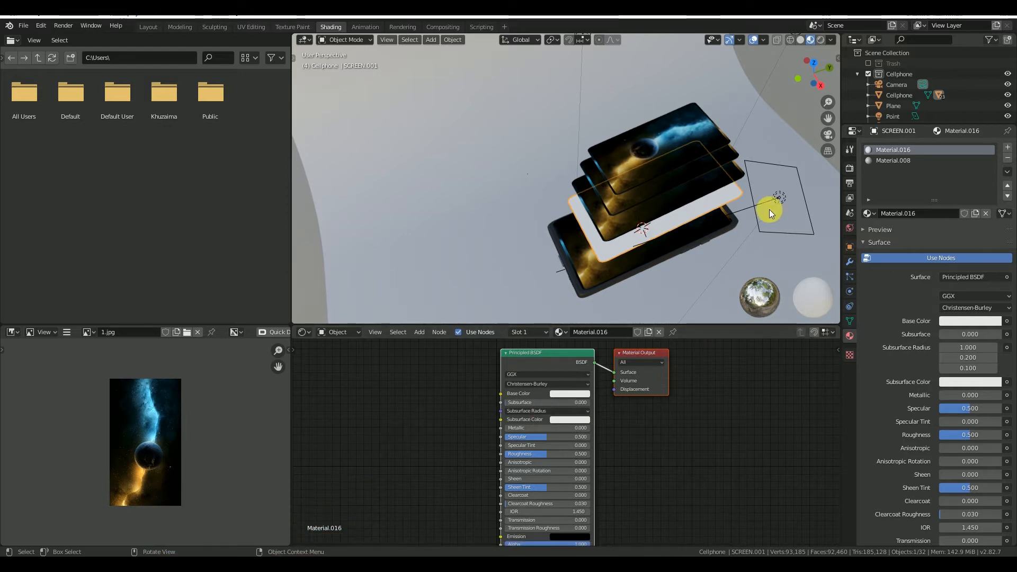
- Examine the blank floating screen and its UV layout in the UV Editing workspace
right_click(608, 256)
mouse_move(609, 258)
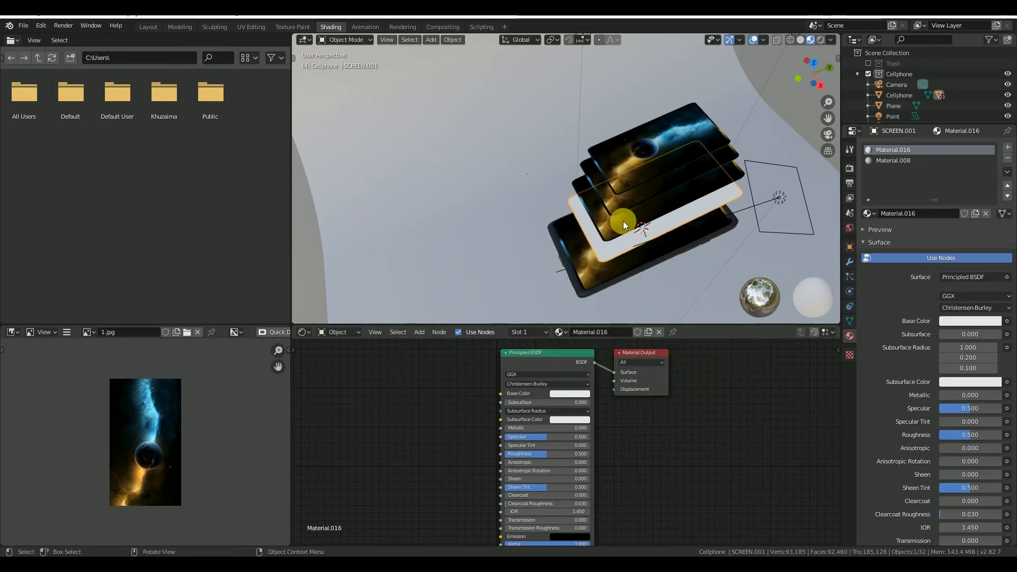
scroll(618, 222, up, 5)
scroll(627, 223, down, 3)
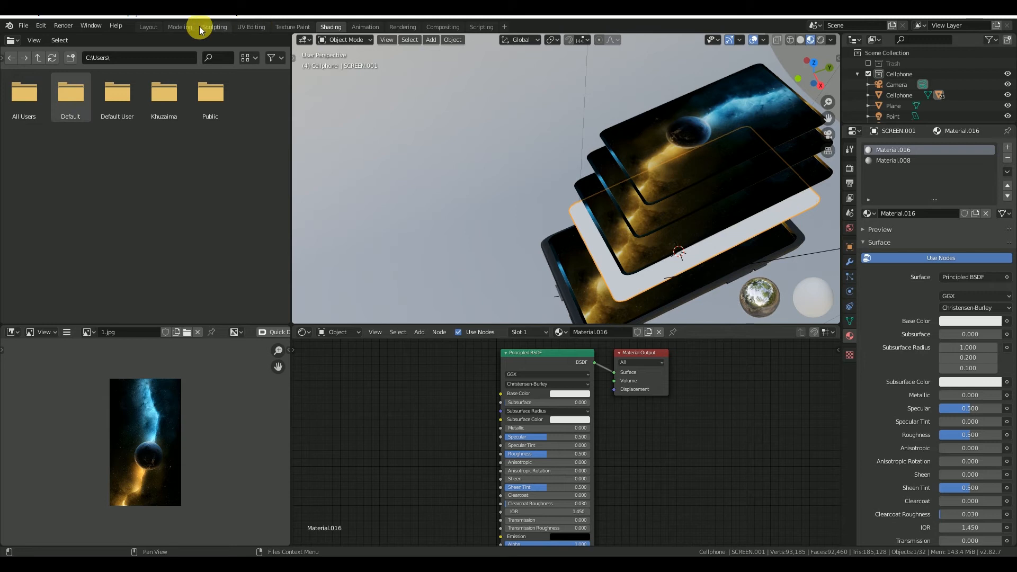
click(251, 27)
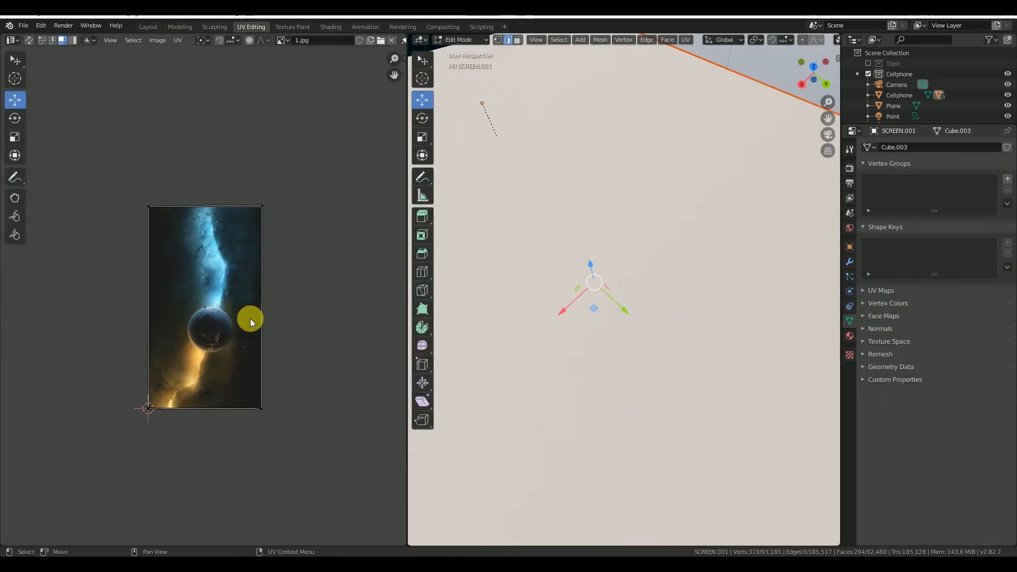
scroll(561, 230, down, 6)
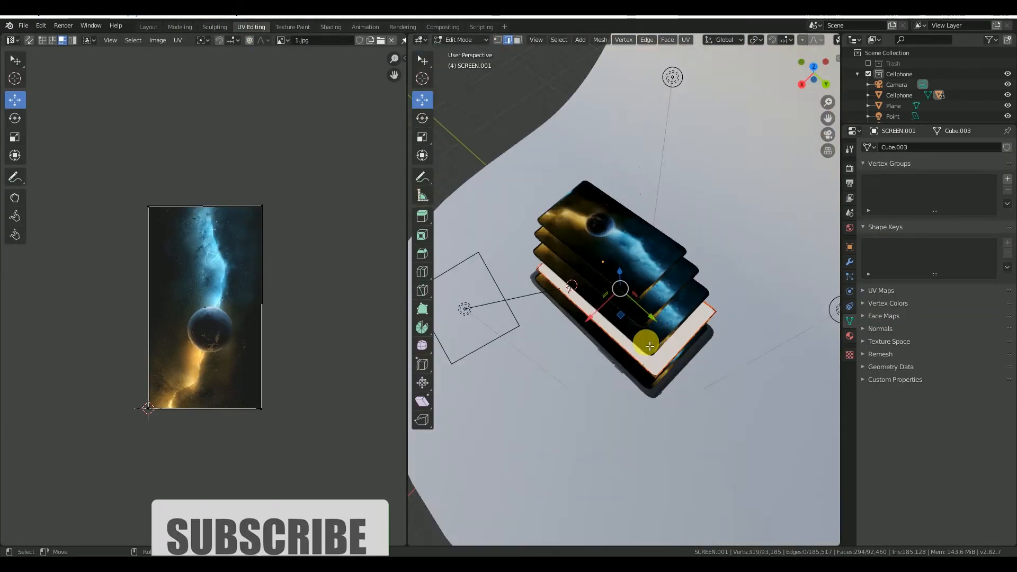
scroll(650, 346, up, 3)
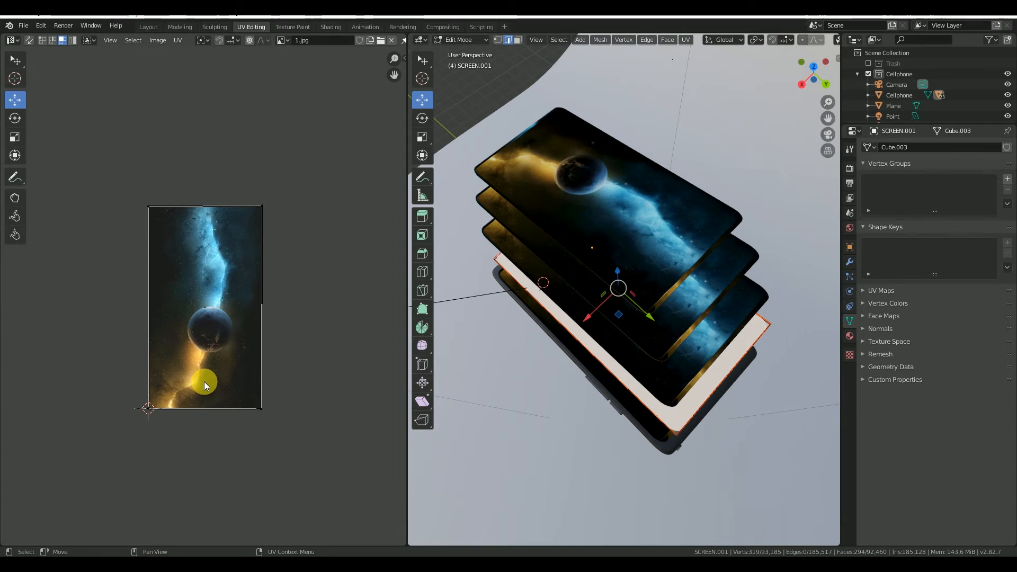
- Add wallpaper 2.jpg as an image texture in the lowest floating screen's material and connect its Color to Base Color
click(330, 26)
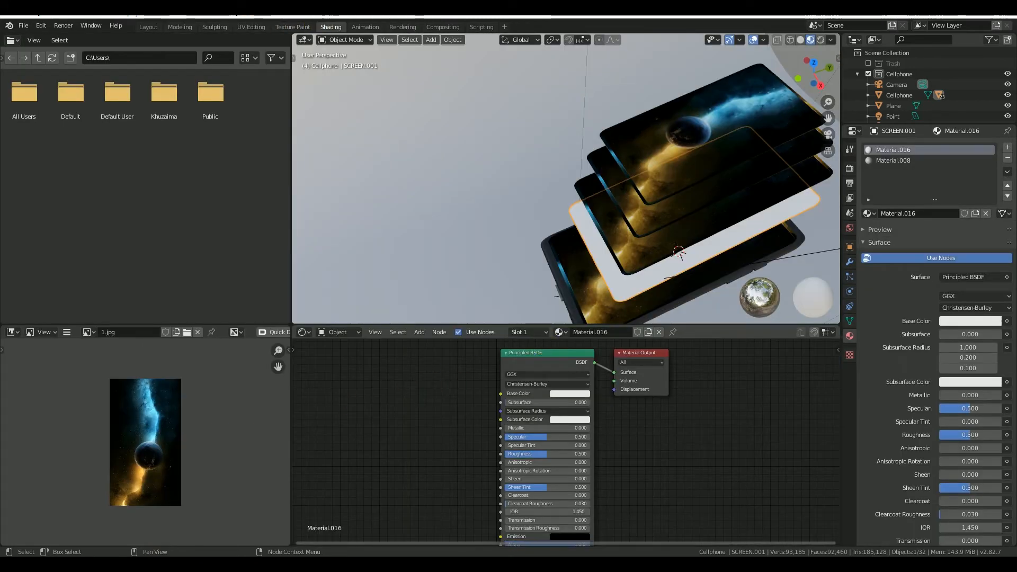
click(341, 568)
drag(487, 246, 500, 393)
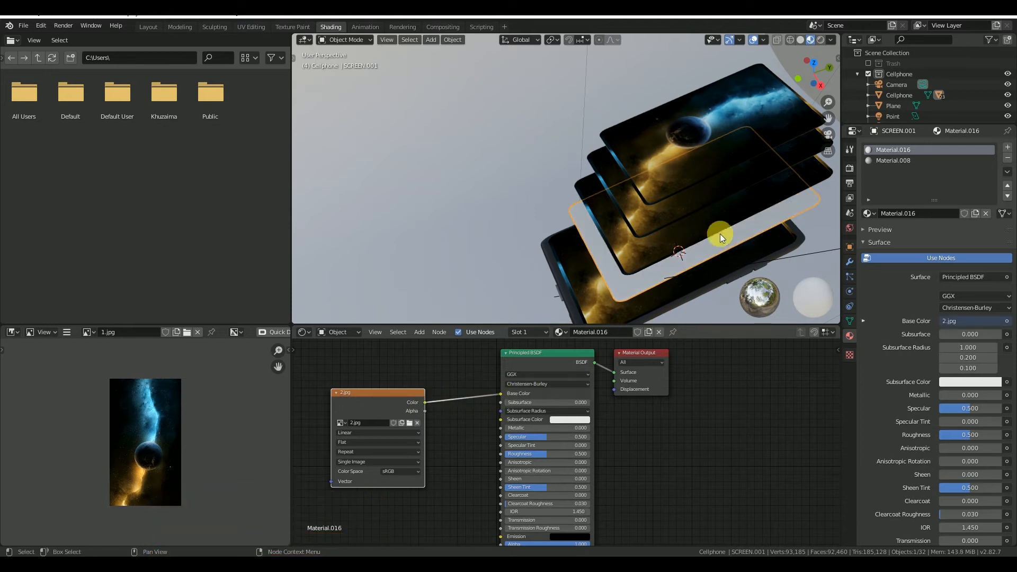
middle_drag(691, 242, 676, 130)
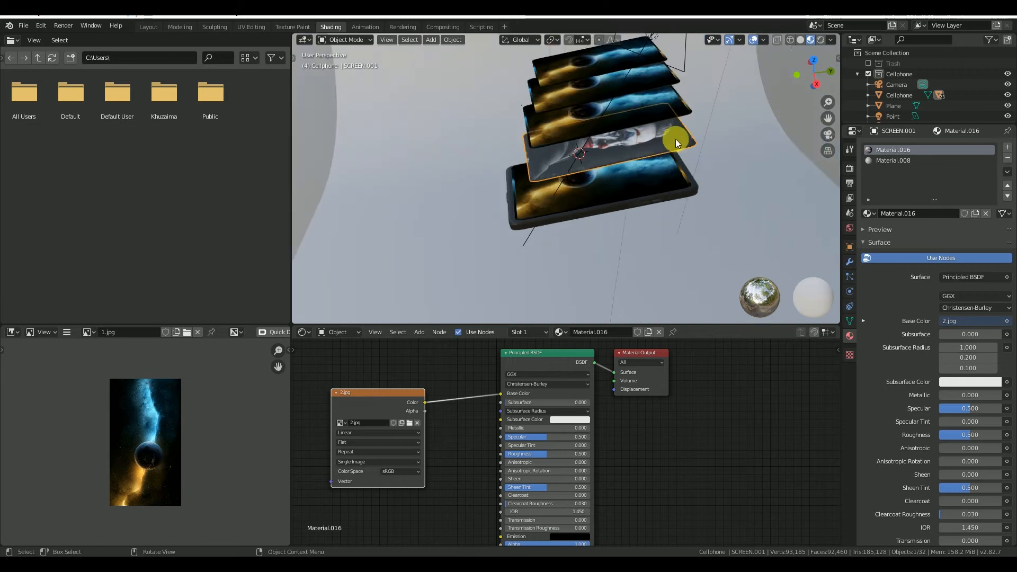
scroll(672, 164, up, 3)
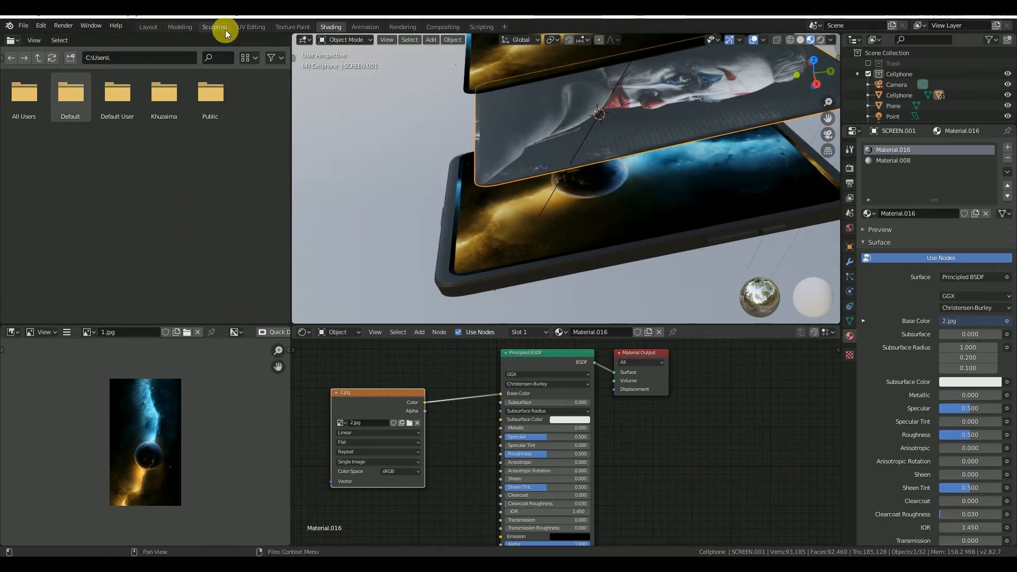
- Display the image 2.jpg in the UV Editor behind the lowest floating screen's UV layout
click(251, 27)
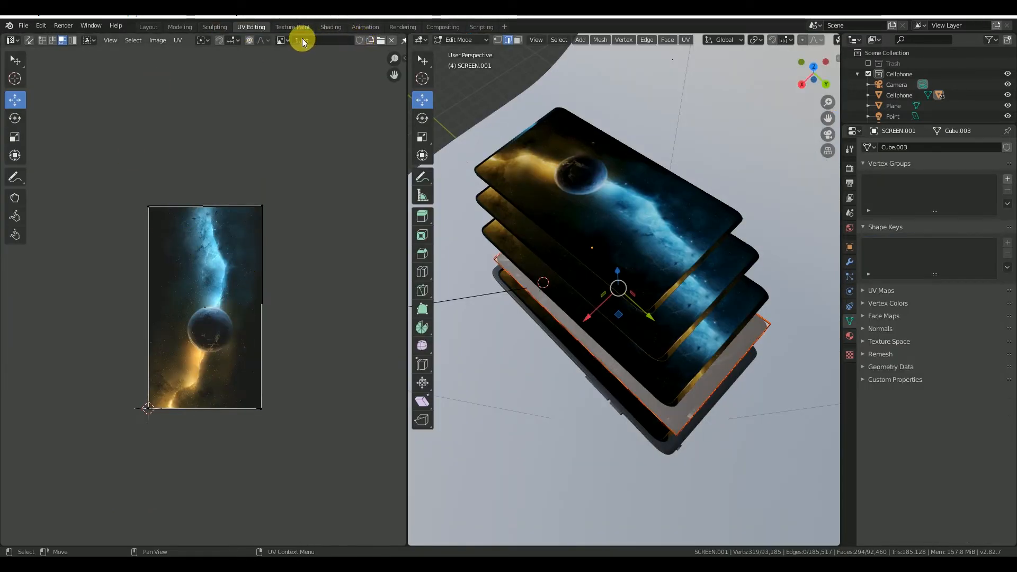
click(282, 40)
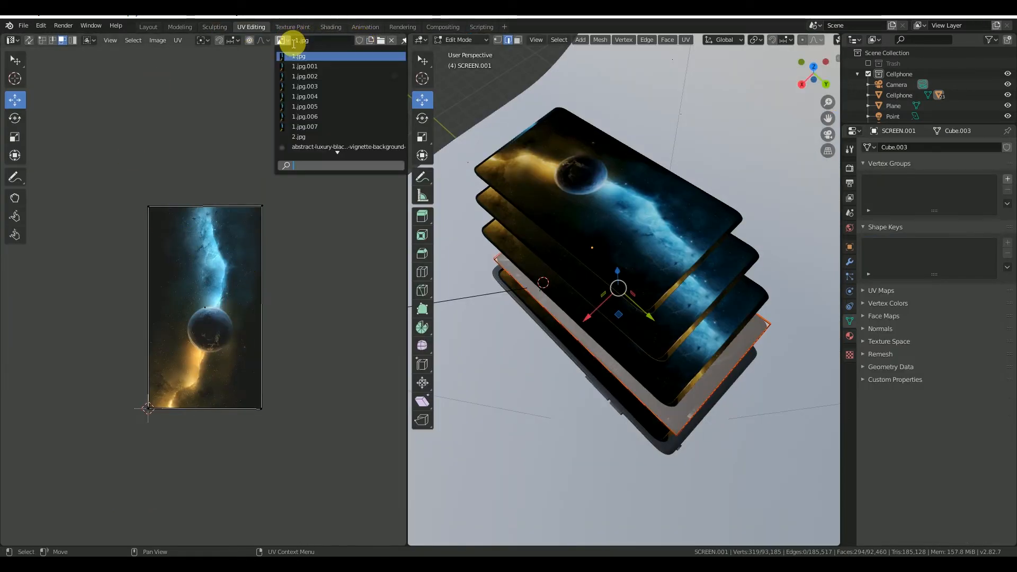
click(305, 137)
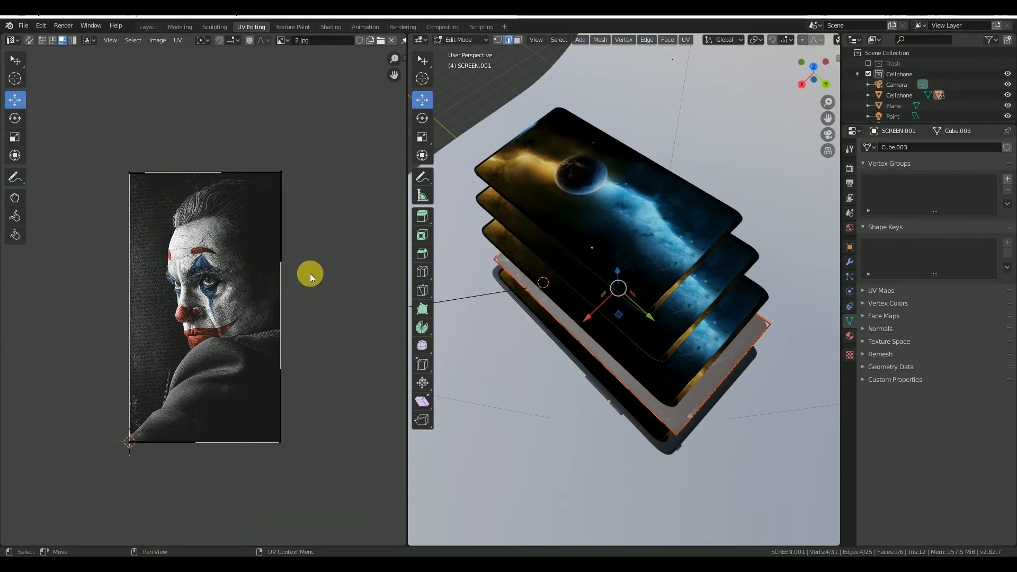
- Examine the 2.jpg wallpaper closely in the UV Editor
scroll(313, 291, up, 3)
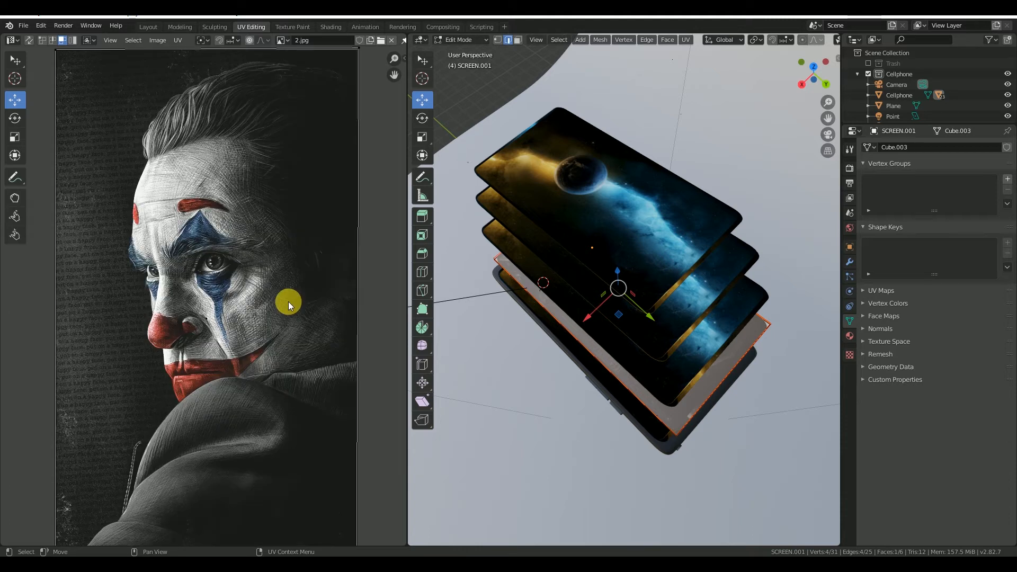
scroll(288, 301, up, 2)
scroll(239, 256, up, 3)
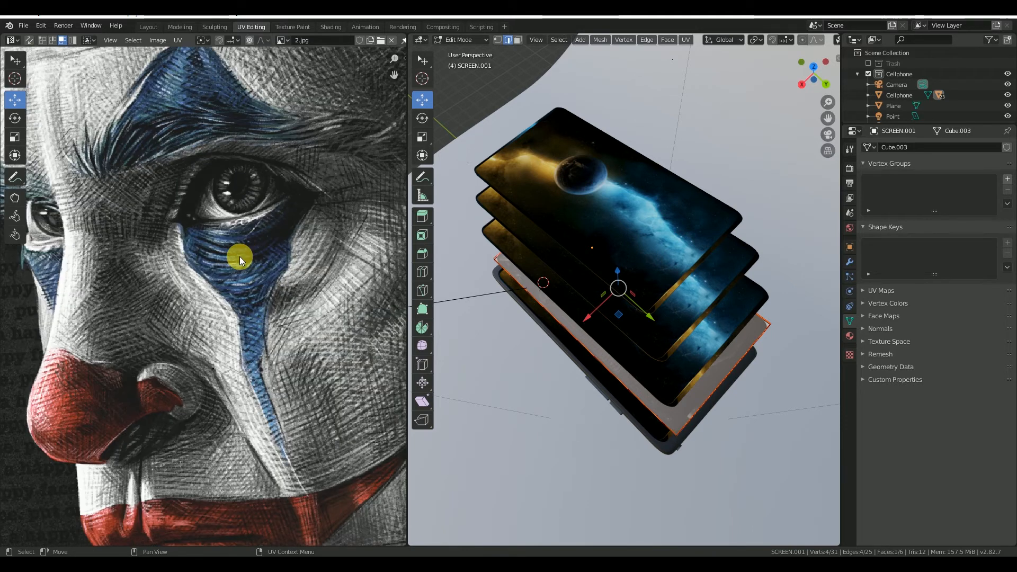
scroll(239, 256, down, 3)
scroll(239, 257, up, 5)
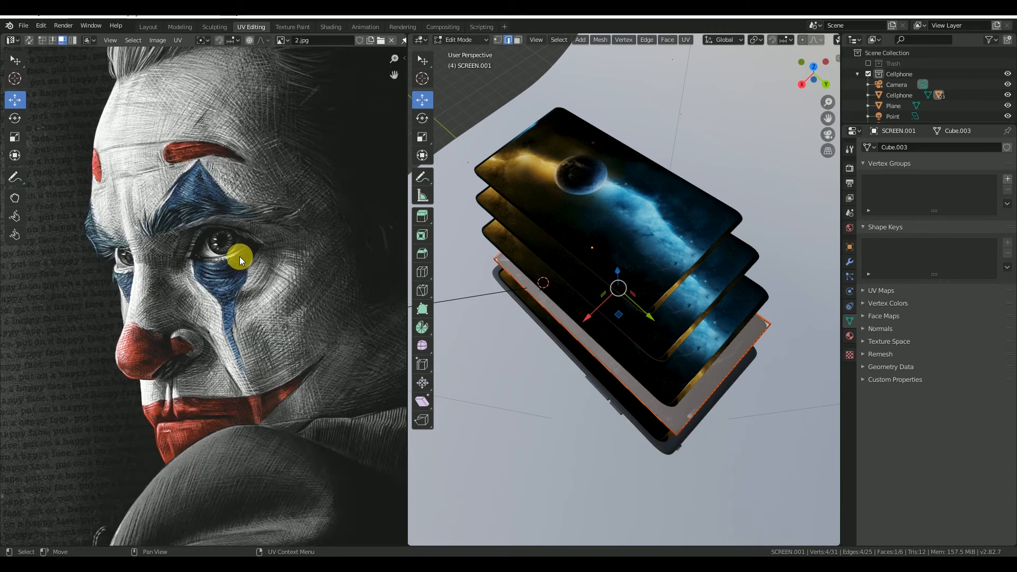
scroll(240, 257, down, 5)
scroll(239, 258, up, 9)
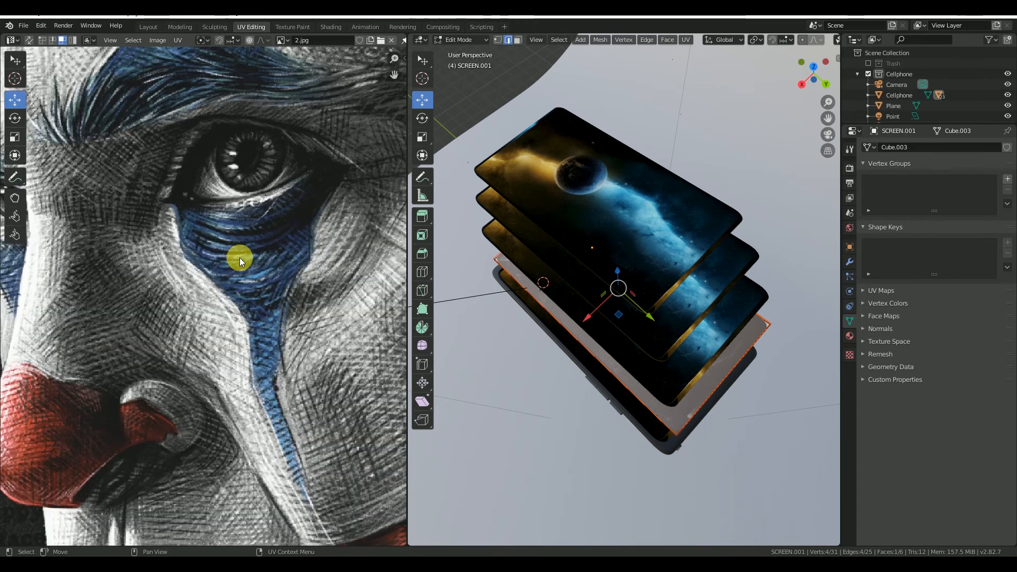
scroll(239, 257, down, 5)
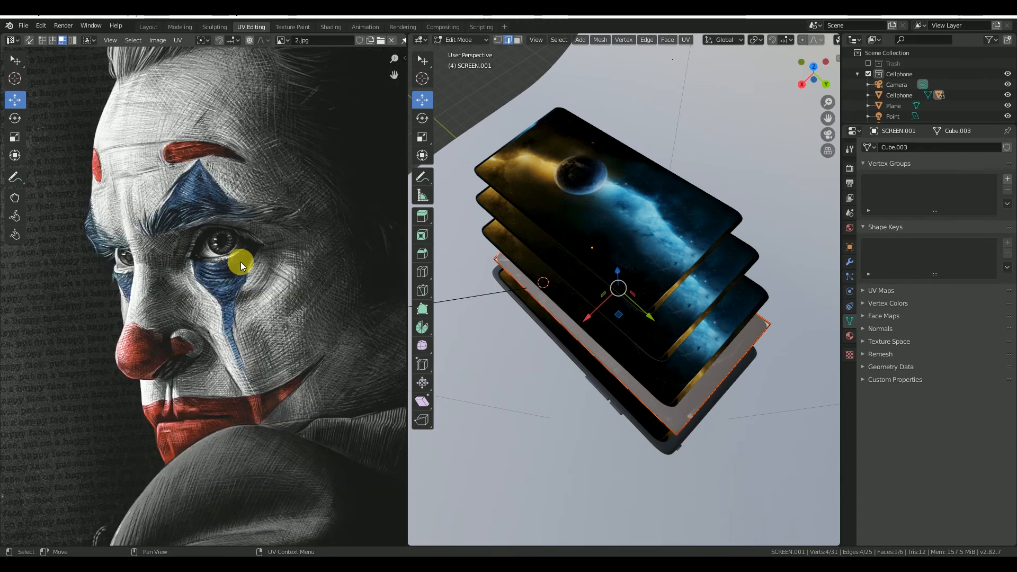
- Replace the second-lowest floating screen's SCREEN.005 material with a new default material in the Shading workspace
click(149, 27)
click(446, 221)
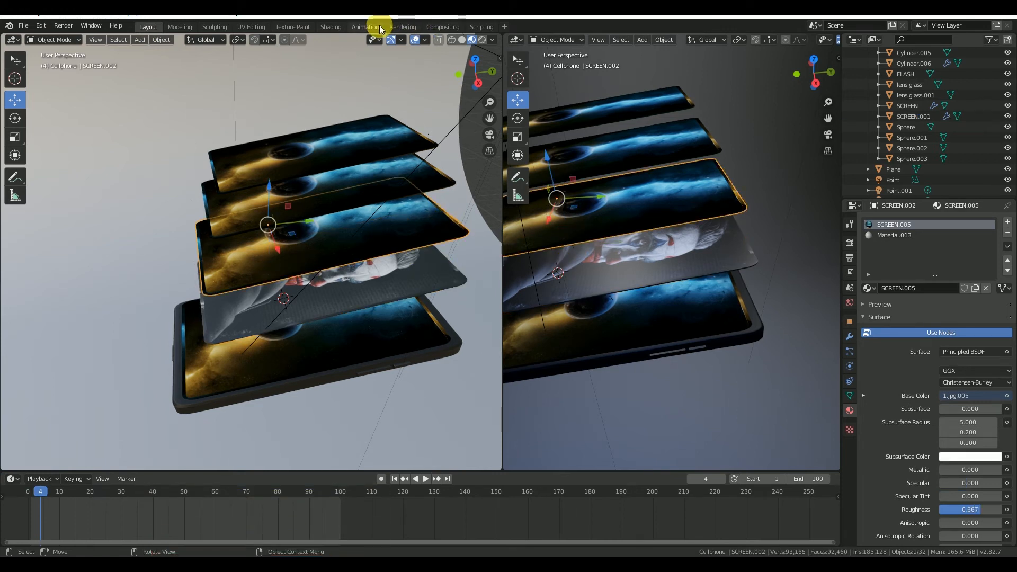
click(330, 27)
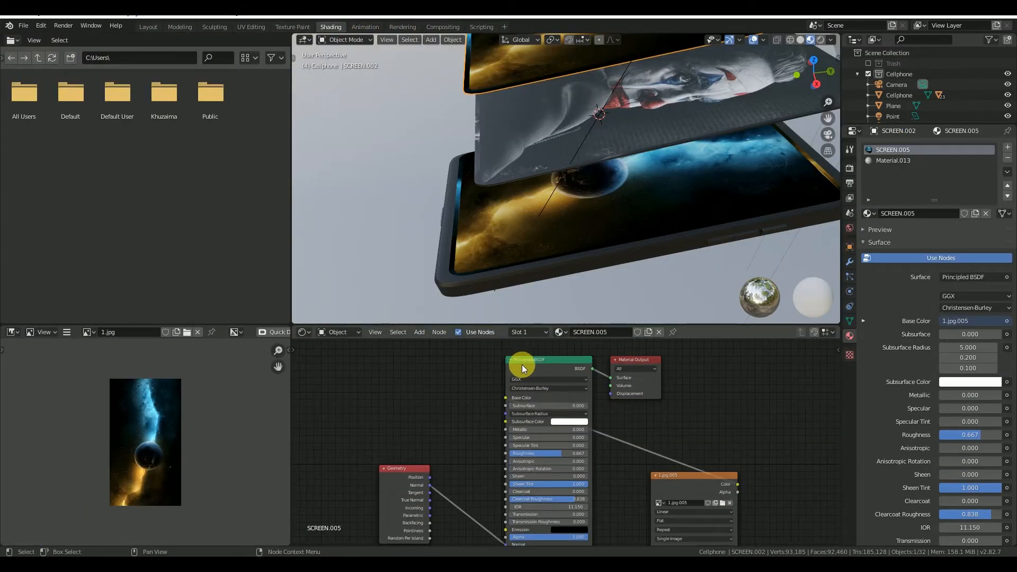
middle_drag(522, 431, 485, 432)
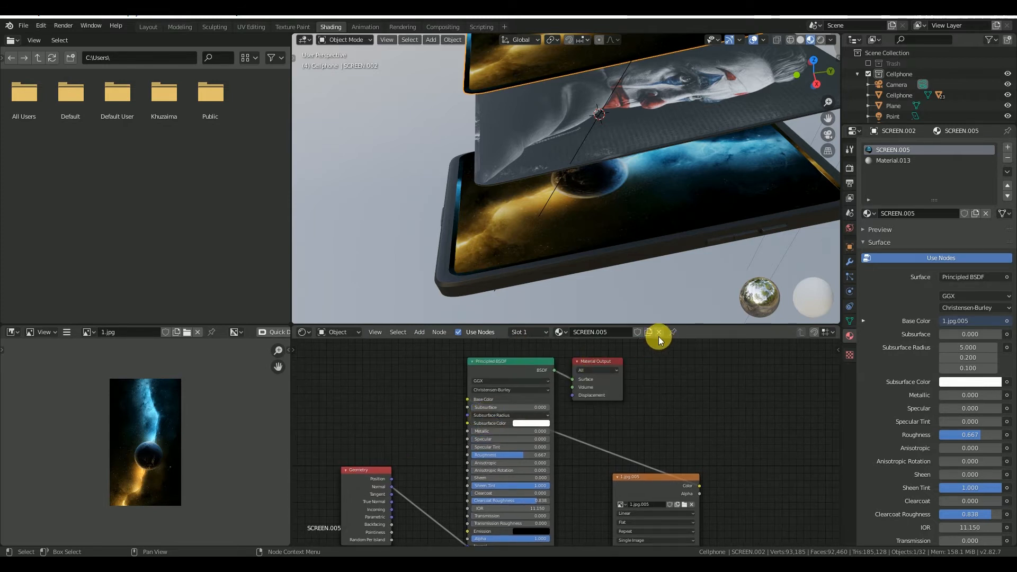
click(659, 332)
click(619, 332)
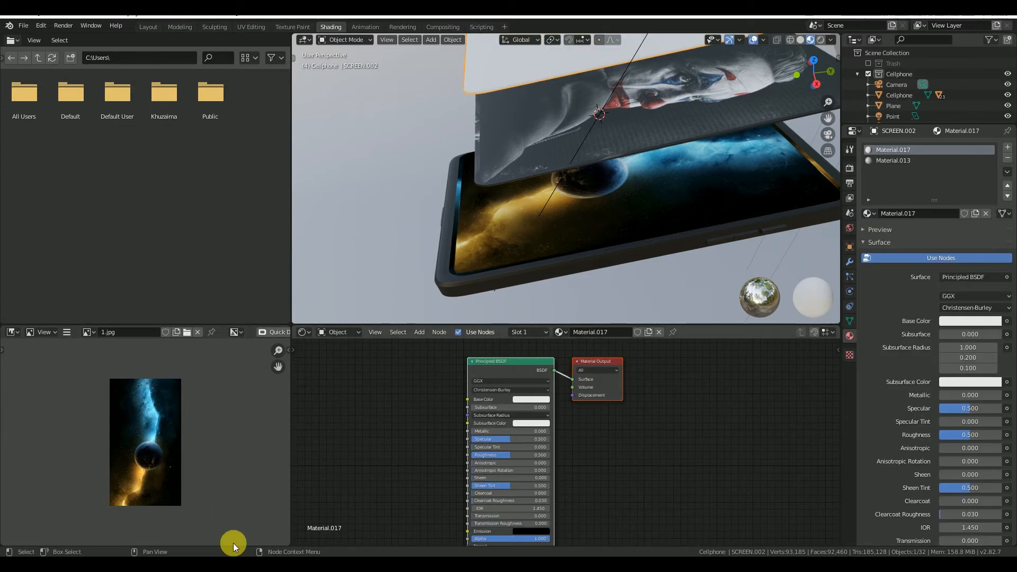
- Add wallpaper 3.jpg as an image texture in the second-lowest floating screen's material and connect its Color to Base Color
click(237, 565)
drag(541, 255, 333, 381)
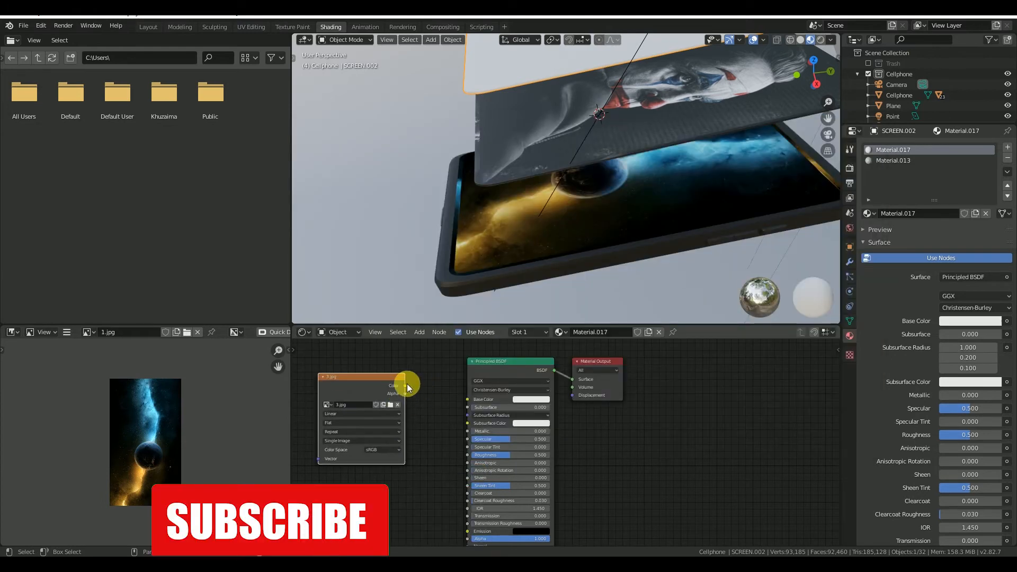
drag(408, 388, 470, 402)
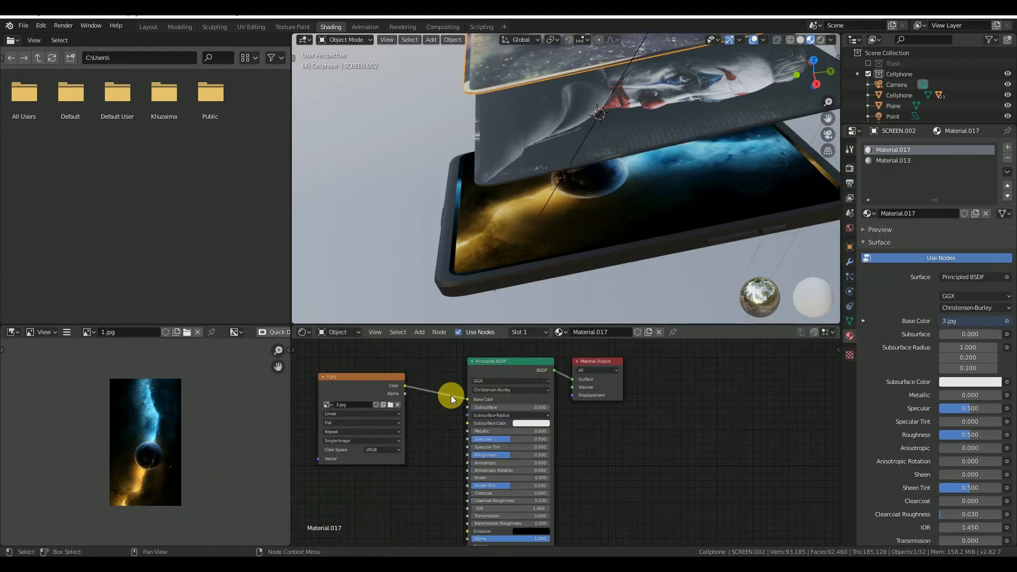
scroll(662, 106, down, 3)
mouse_move(681, 90)
middle_down()
mouse_move(685, 81)
mouse_move(670, 91)
middle_up()
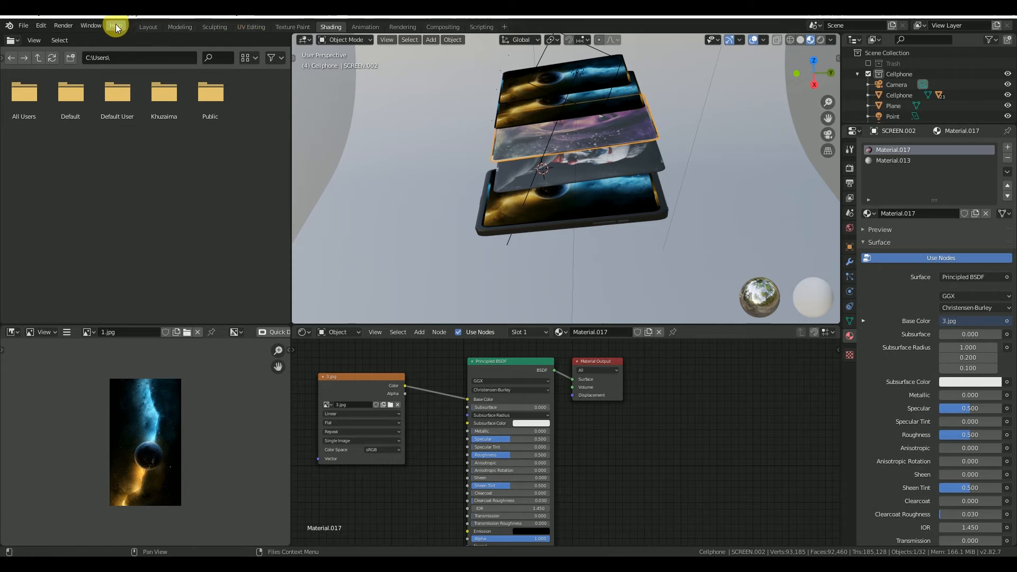
- Replace the SCREEN.006 material on the floating screen just below the topmost one with a new default material
click(147, 28)
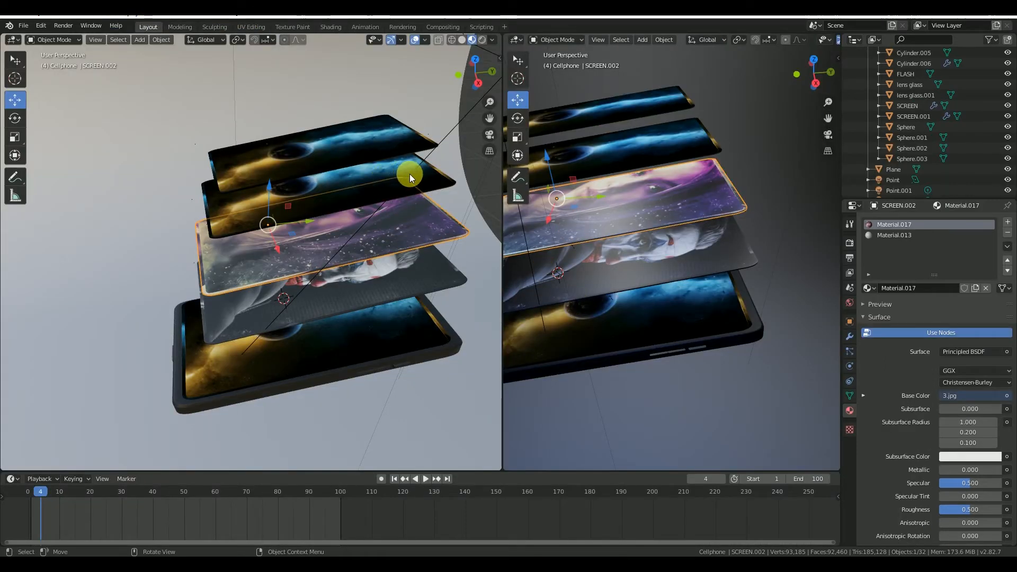
click(427, 172)
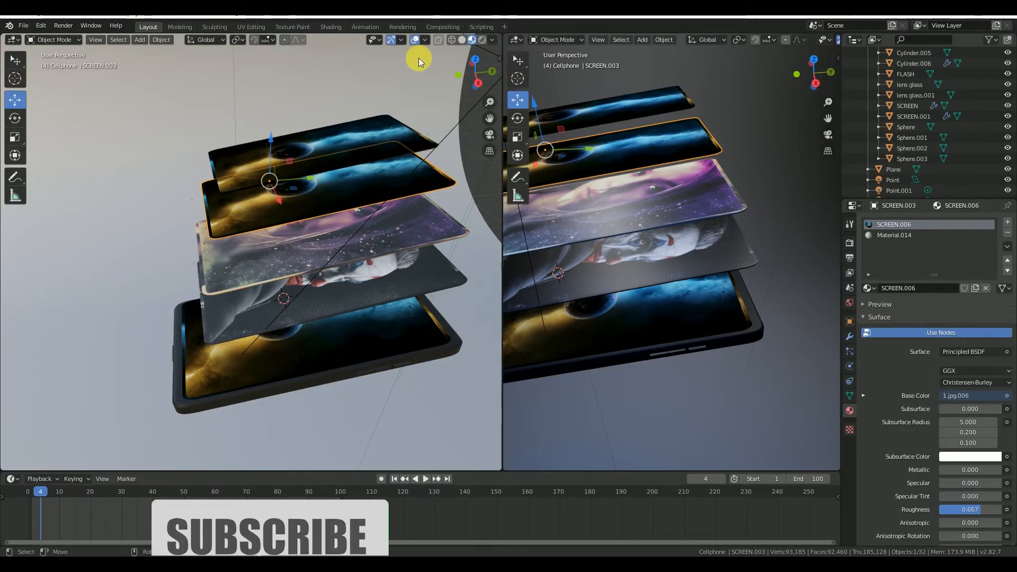
click(341, 30)
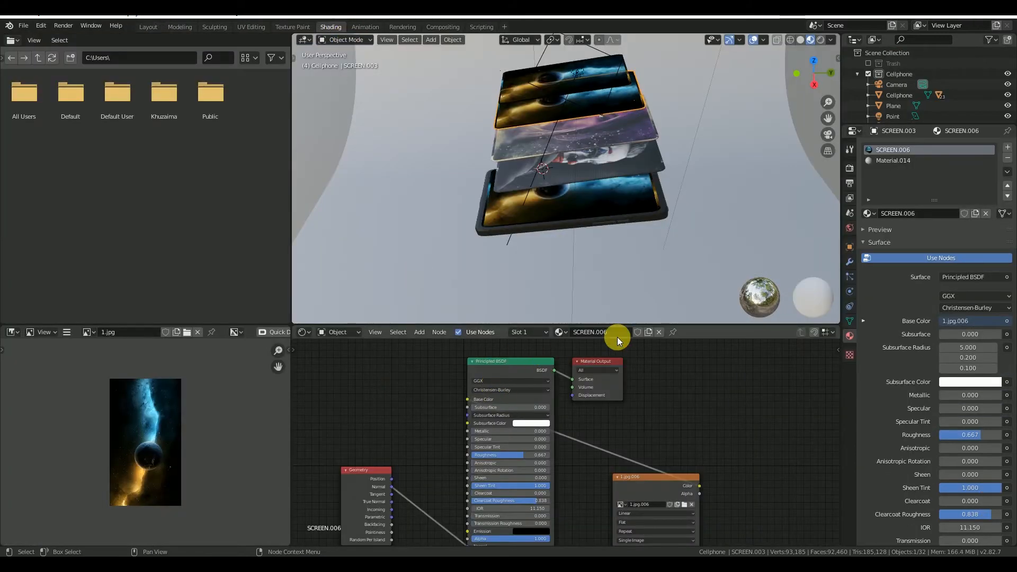
click(660, 332)
click(591, 331)
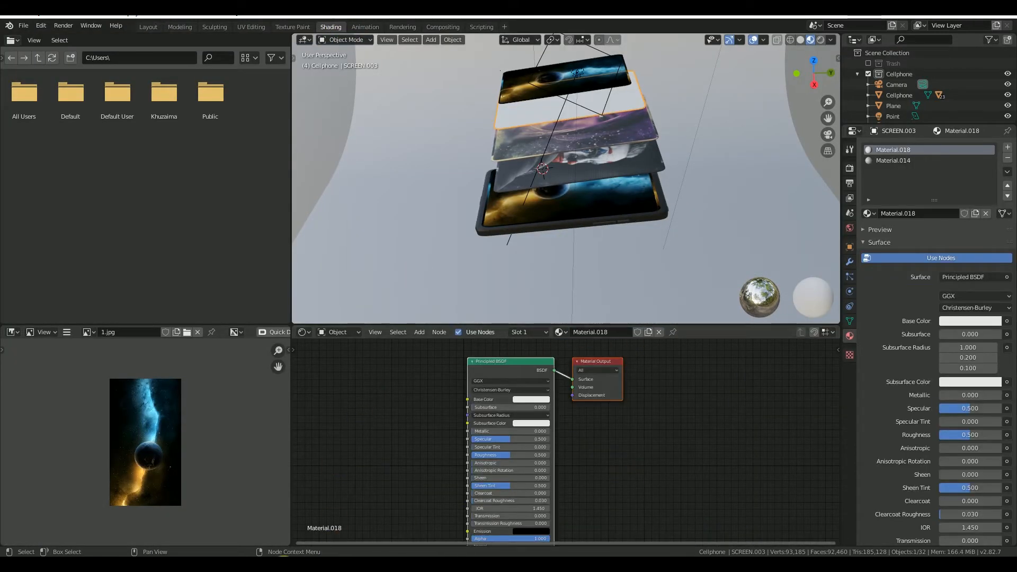
- Add wallpaper 4.jpg as an image texture in the third floating screen's material and connect its Color to Base Color
key(alt+Tab)
mouse_move(602, 241)
mouse_down()
mouse_move(609, 483)
mouse_move(386, 489)
mouse_move(362, 426)
mouse_up()
mouse_move(422, 485)
mouse_down()
mouse_move(343, 413)
mouse_move(471, 417)
mouse_move(469, 400)
mouse_up()
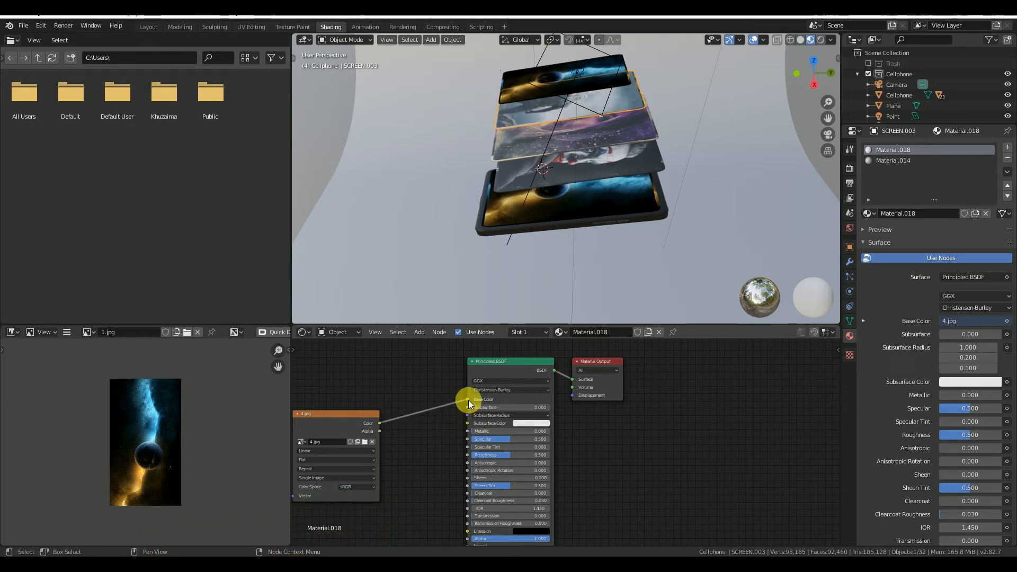
drag(356, 415, 403, 409)
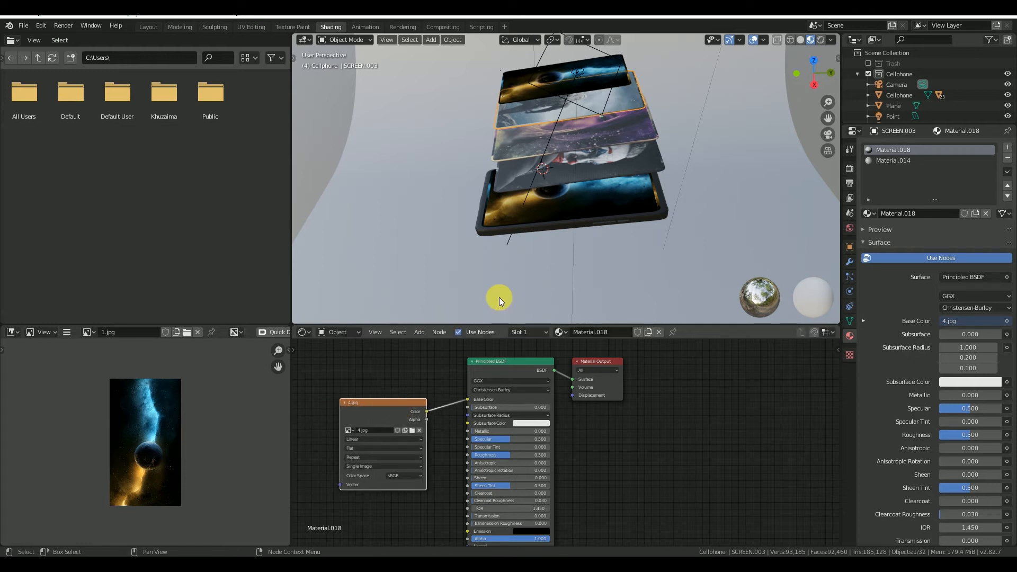
middle_drag(582, 105, 595, 166)
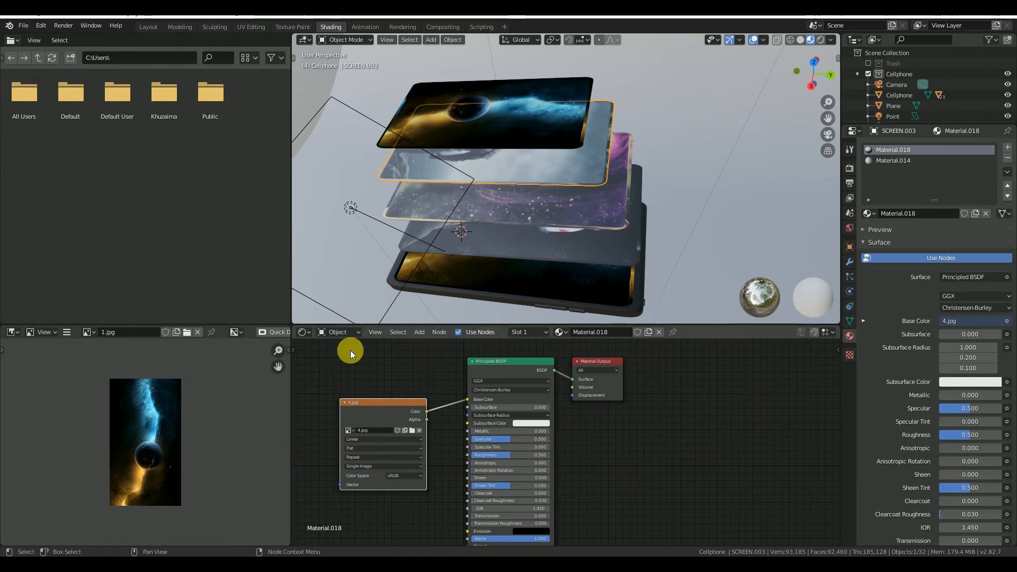
- Replace the topmost floating screen's SCREEN.007 material with a new default material
click(146, 29)
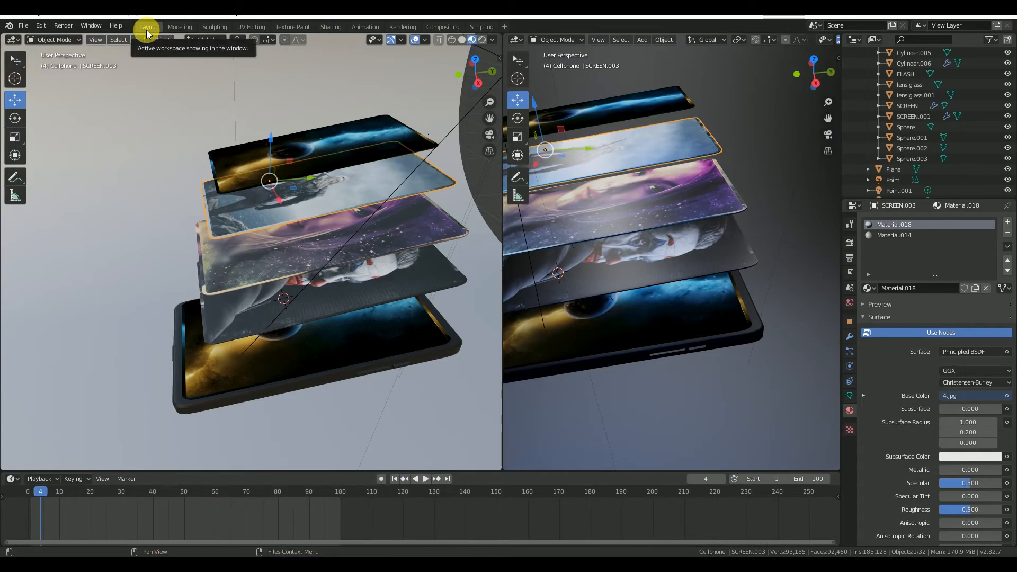
middle_drag(215, 133, 260, 125)
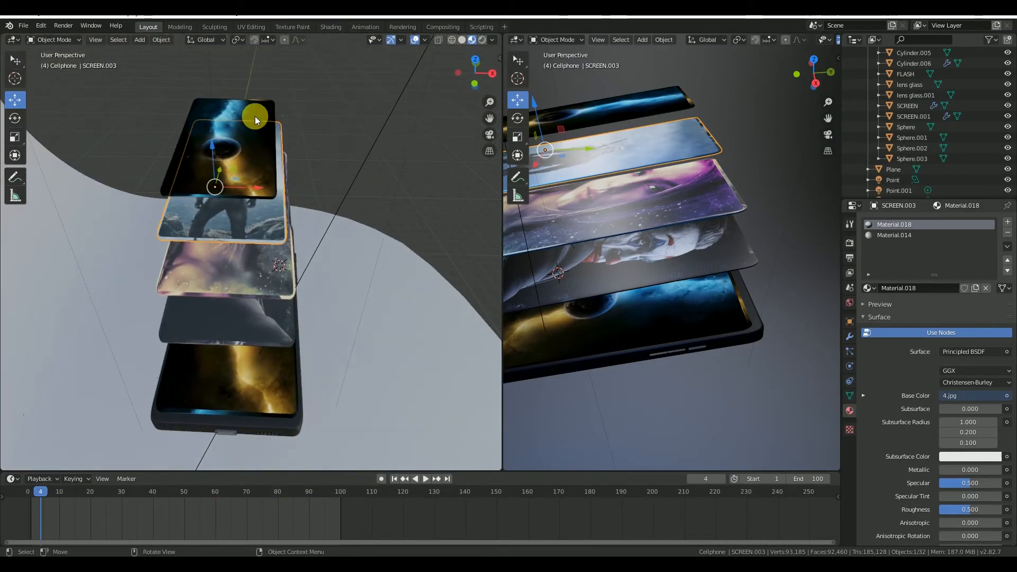
click(254, 111)
click(335, 27)
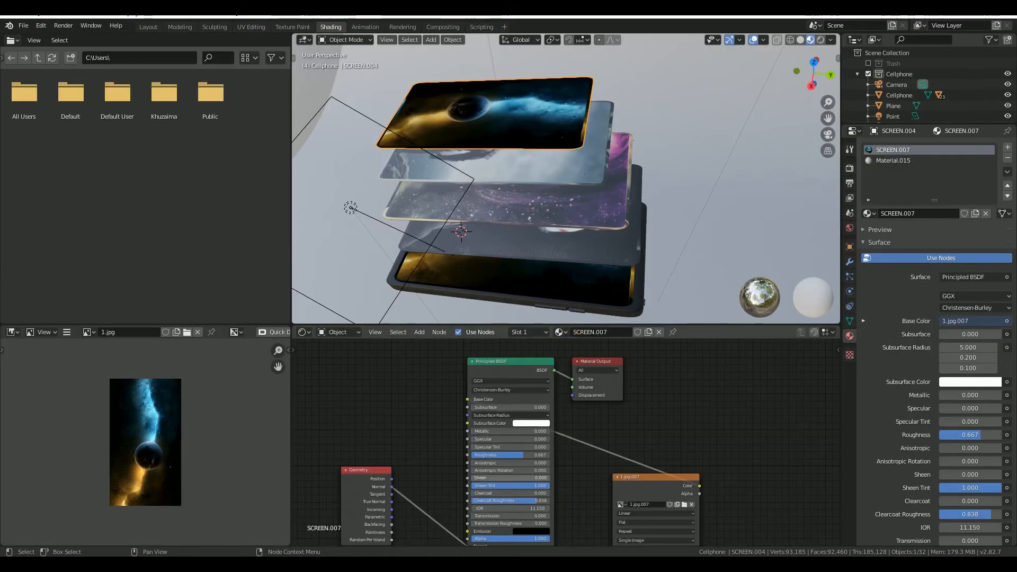
click(659, 332)
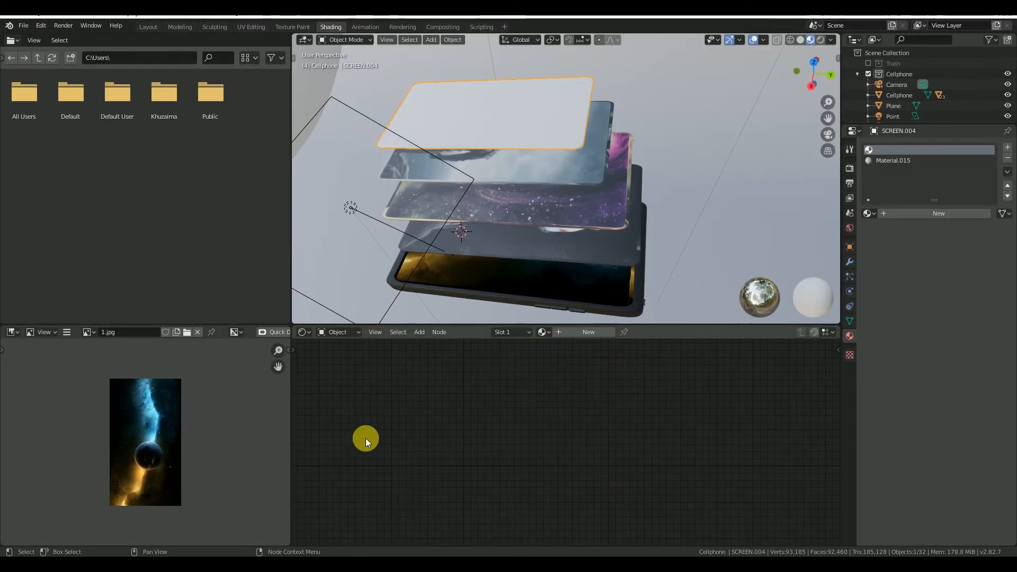
click(583, 333)
- Add wallpaper 5.jpg as an image texture in the topmost floating screen's material and connect its Color to Base Color
key(alt+Tab)
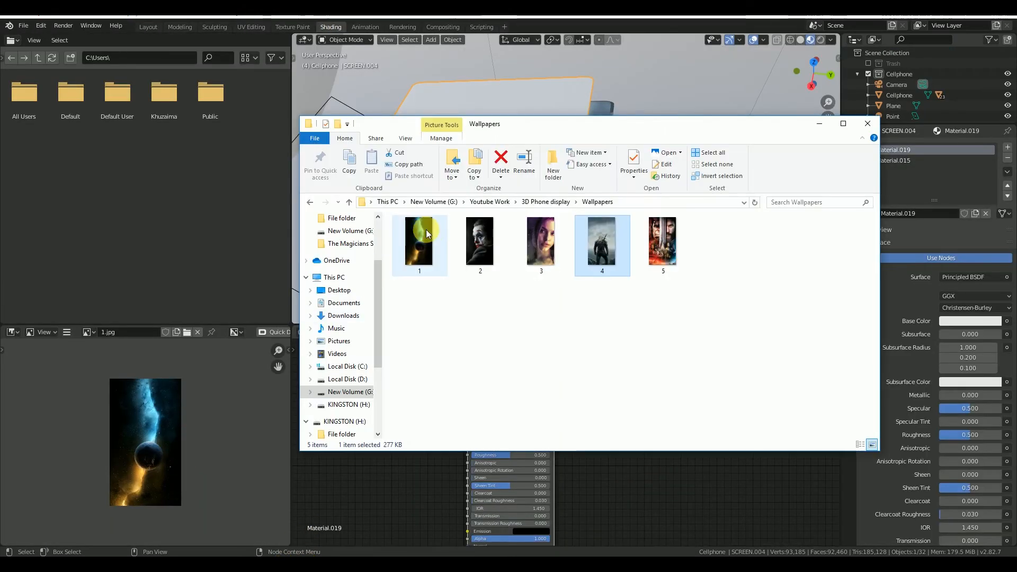
click(641, 254)
drag(380, 491, 467, 399)
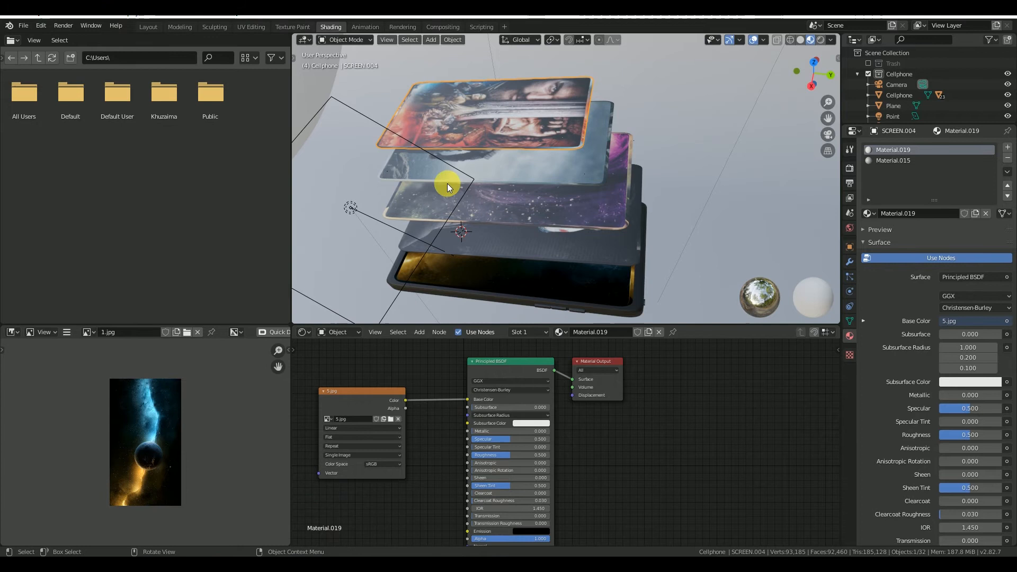
mouse_move(504, 152)
middle_down()
mouse_move(524, 134)
mouse_move(515, 141)
middle_up()
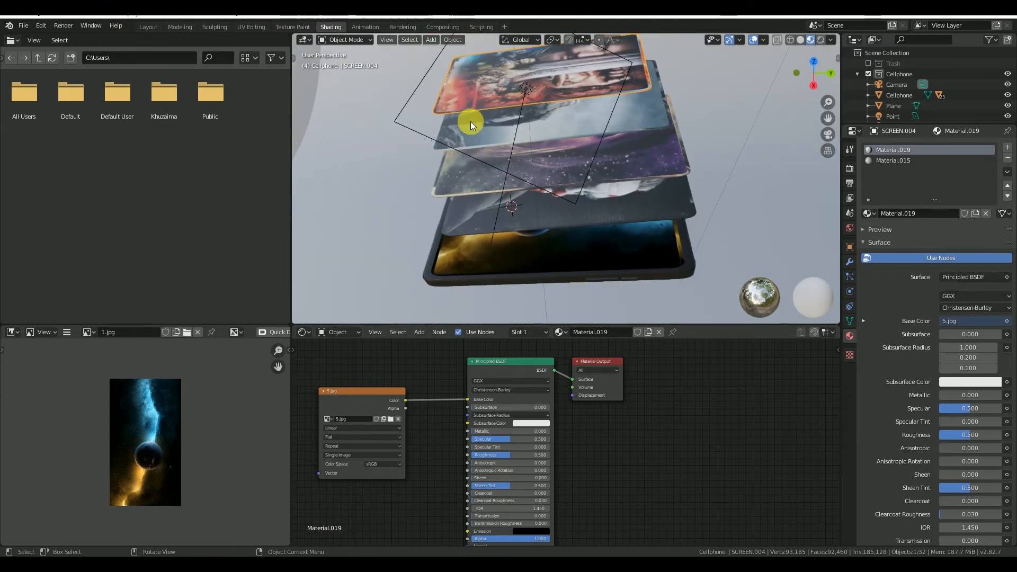
- Examine the stack of wallpapered screens and the surrounding lights from several angles in the Layout workspace
click(148, 26)
middle_drag(395, 155, 631, 190)
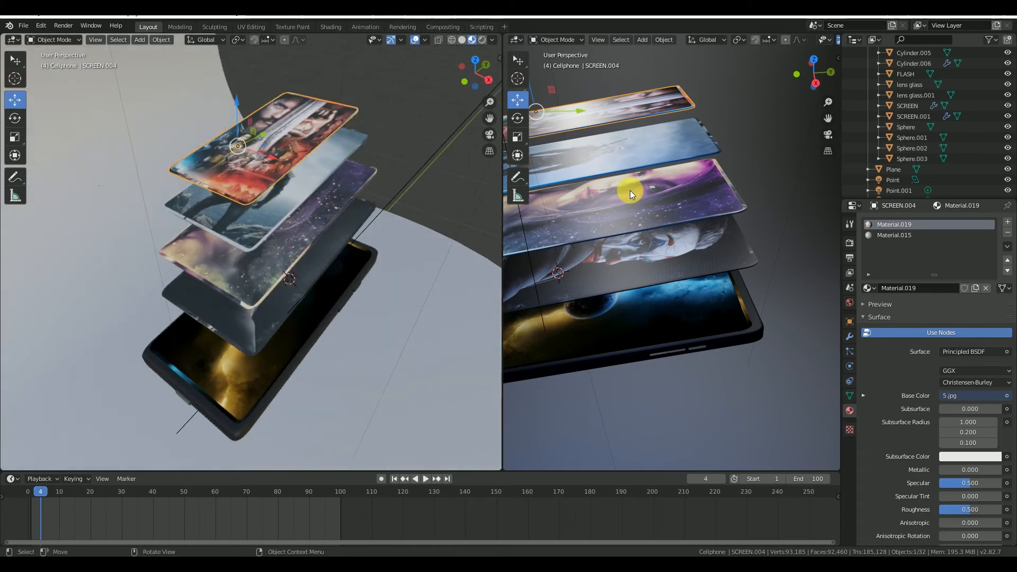
mouse_move(695, 167)
middle_down()
mouse_move(706, 187)
mouse_move(677, 175)
mouse_move(727, 171)
mouse_move(794, 190)
mouse_move(799, 236)
mouse_move(743, 229)
mouse_move(663, 186)
mouse_move(687, 171)
middle_up()
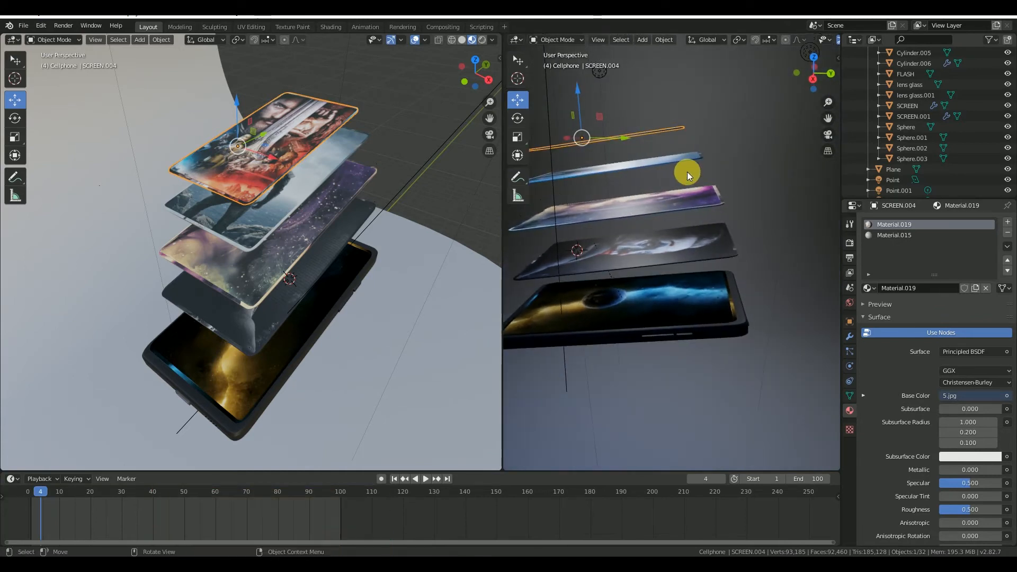
middle_drag(729, 263, 542, 186)
middle_drag(300, 113, 312, 145)
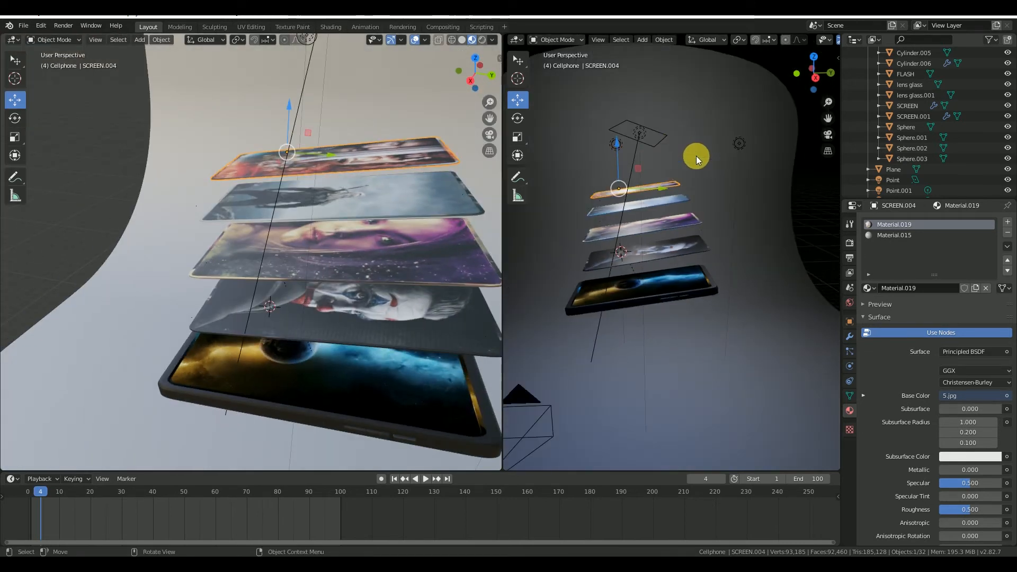
middle_drag(314, 176, 371, 157)
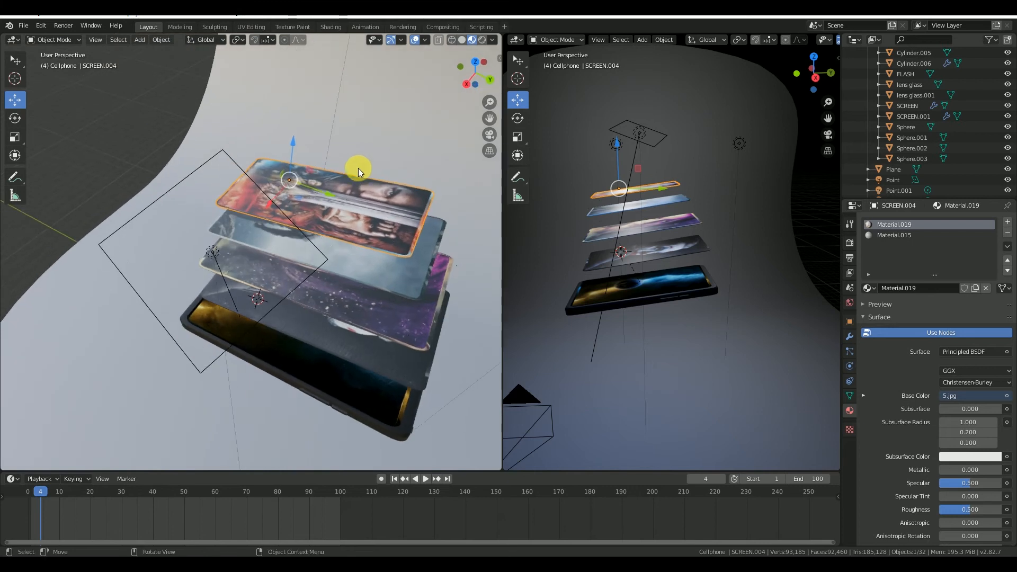
- Move the point light near the screen stack sideways, well away from the phone
click(213, 252)
drag(215, 256, 123, 264)
scroll(276, 182, down, 2)
middle_drag(277, 181, 348, 145)
click(268, 119)
drag(268, 121, 41, 121)
scroll(716, 249, up, 1)
middle_drag(713, 234, 697, 216)
- Darken the backdrop plane's Floor Shade Glossy BSDF color to a near-black grey
click(285, 142)
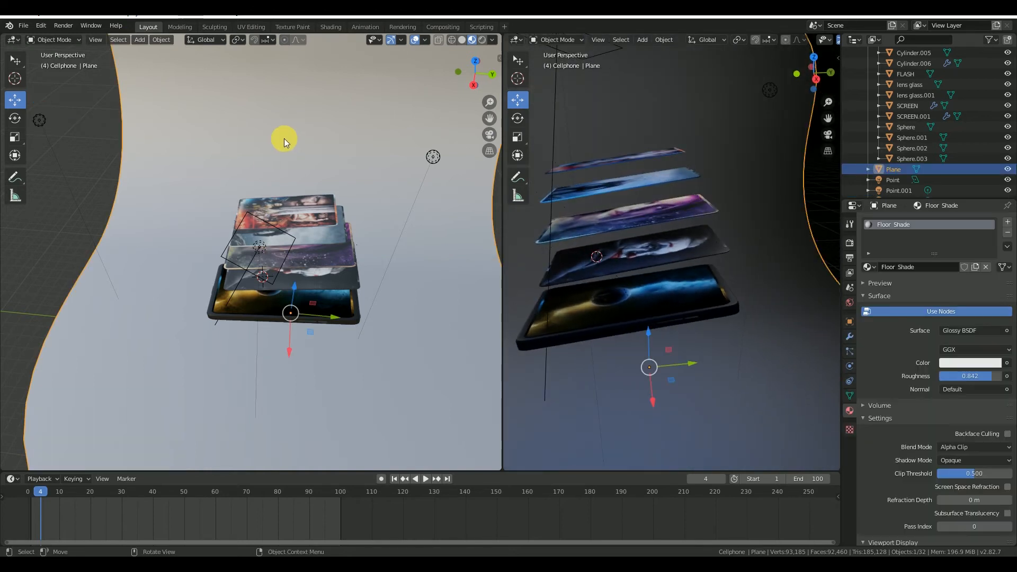
click(976, 364)
drag(948, 266, 993, 279)
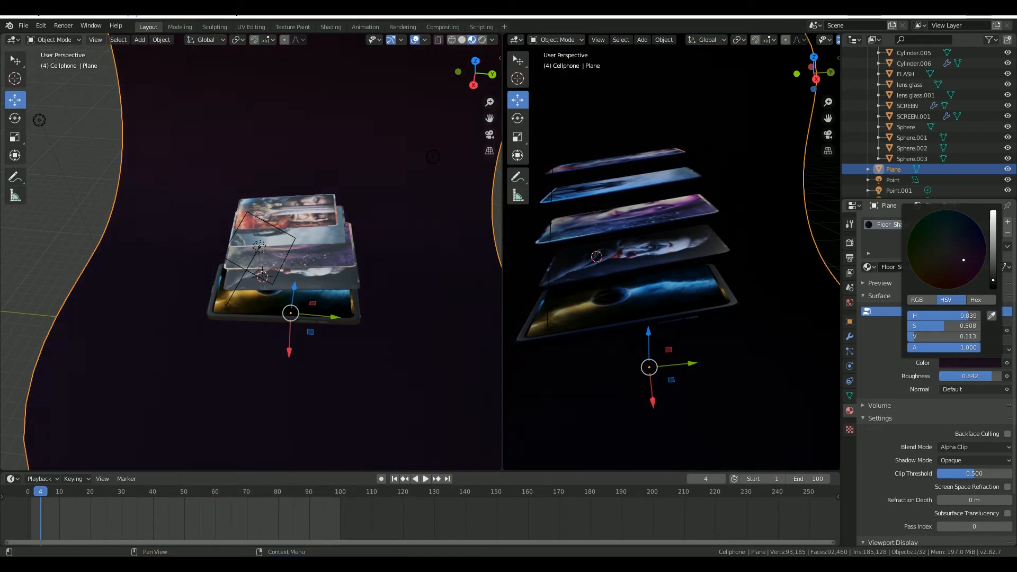
middle_drag(755, 281, 764, 262)
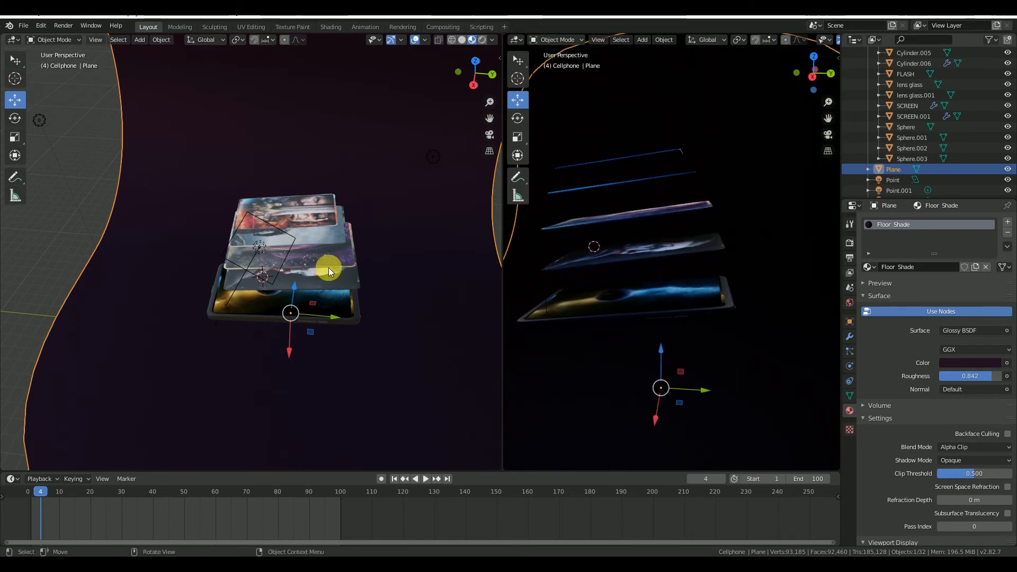
click(993, 363)
mouse_move(994, 280)
mouse_down()
mouse_move(994, 268)
mouse_move(994, 288)
mouse_move(994, 279)
mouse_up()
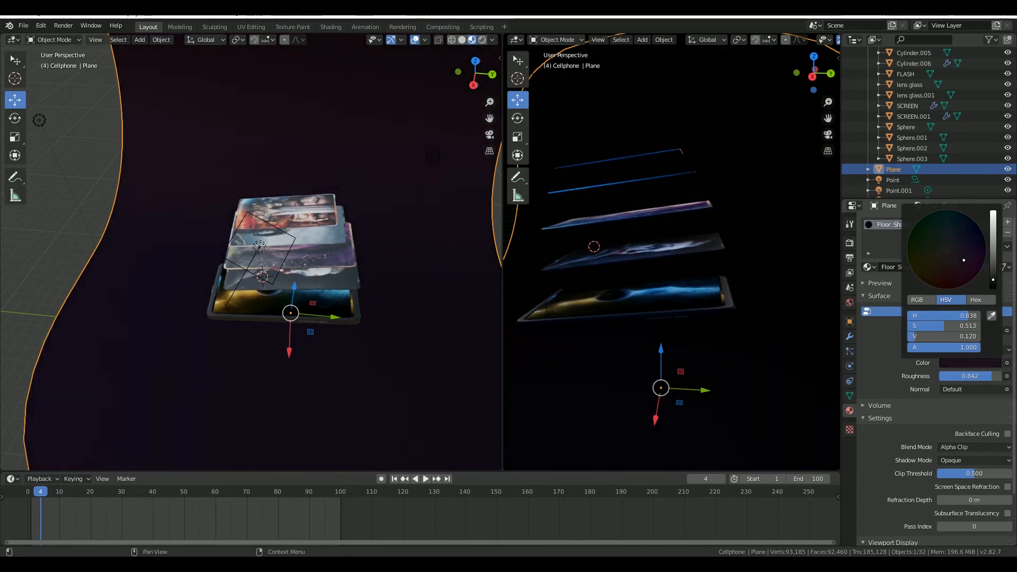
mouse_move(689, 275)
middle_down()
mouse_move(722, 311)
mouse_move(746, 288)
mouse_move(782, 282)
mouse_move(772, 312)
mouse_move(688, 306)
mouse_move(683, 265)
middle_up()
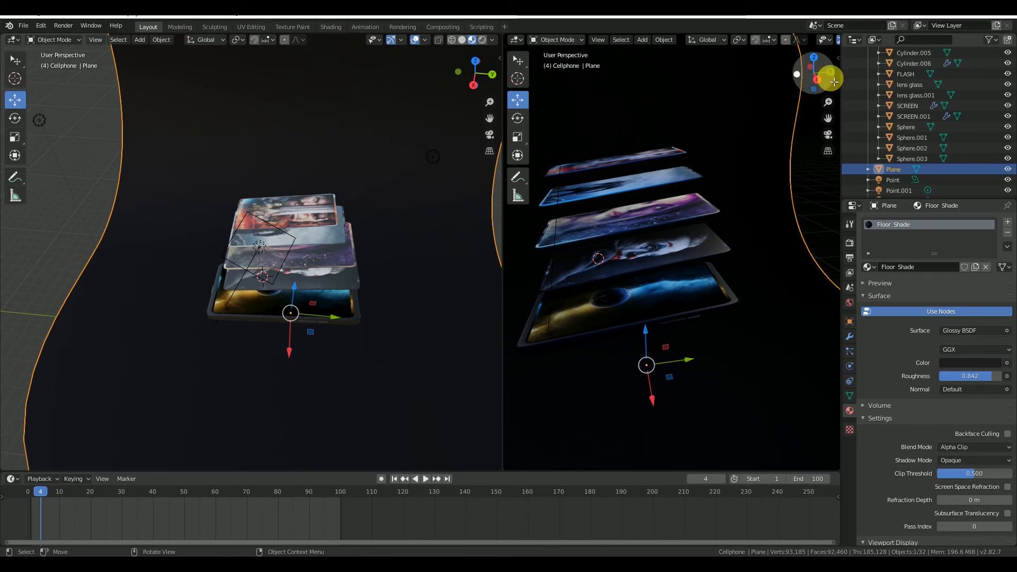
- Compare the scene in solid, wireframe, material preview and rendered shading, finishing in material preview close to the screen stack
click(460, 40)
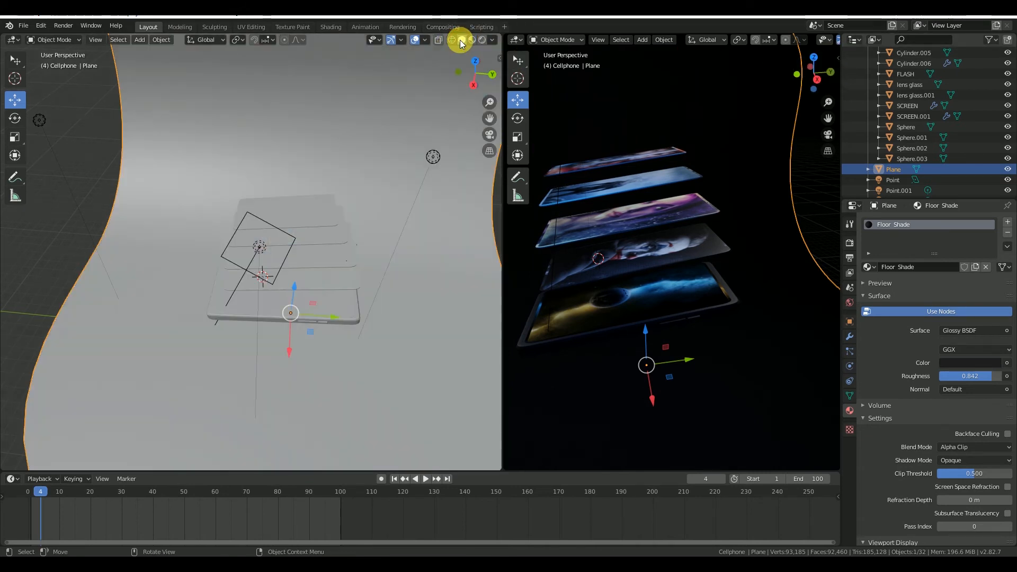
click(452, 39)
click(472, 40)
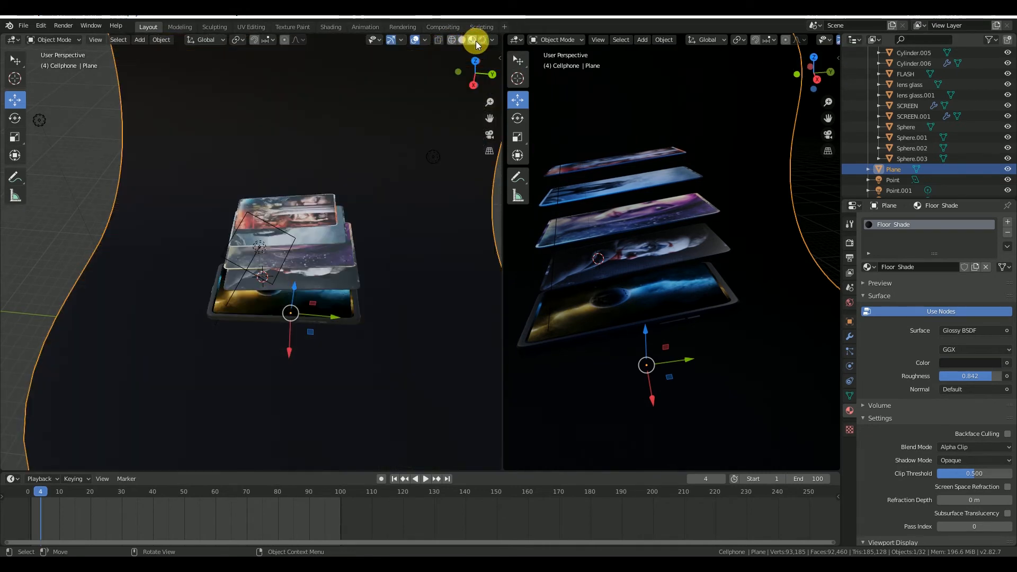
click(481, 41)
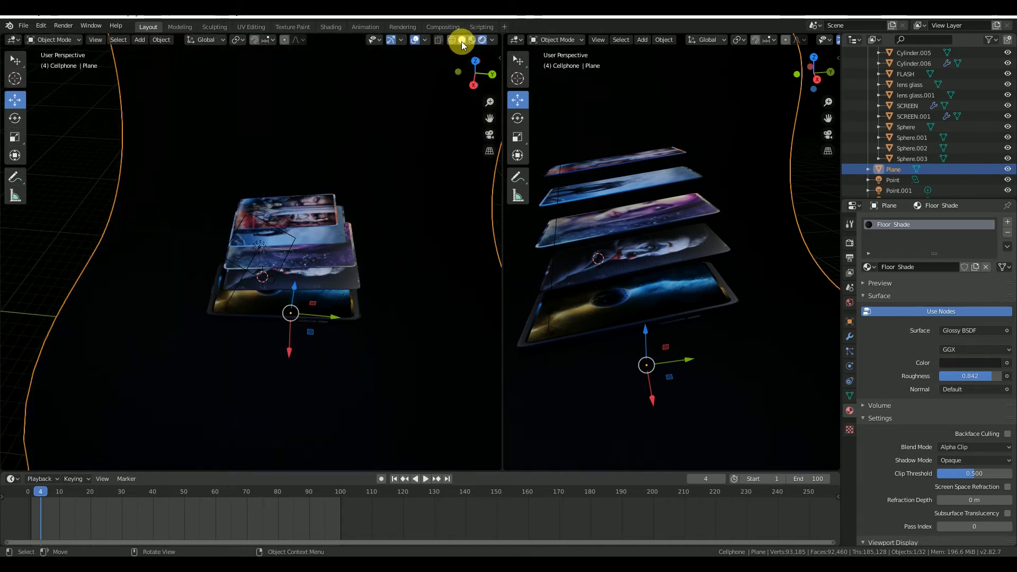
click(462, 40)
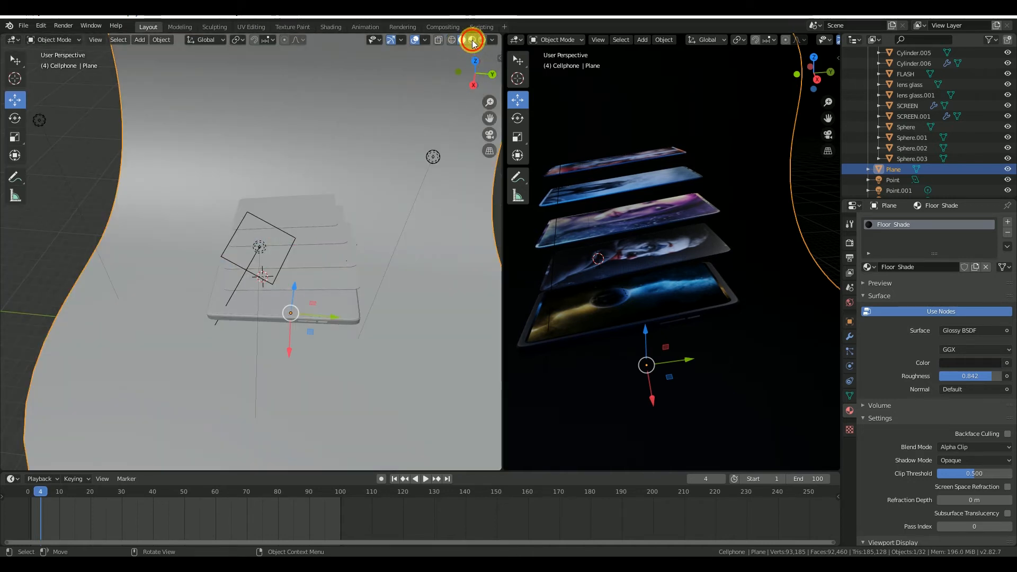
click(472, 40)
scroll(352, 276, up, 3)
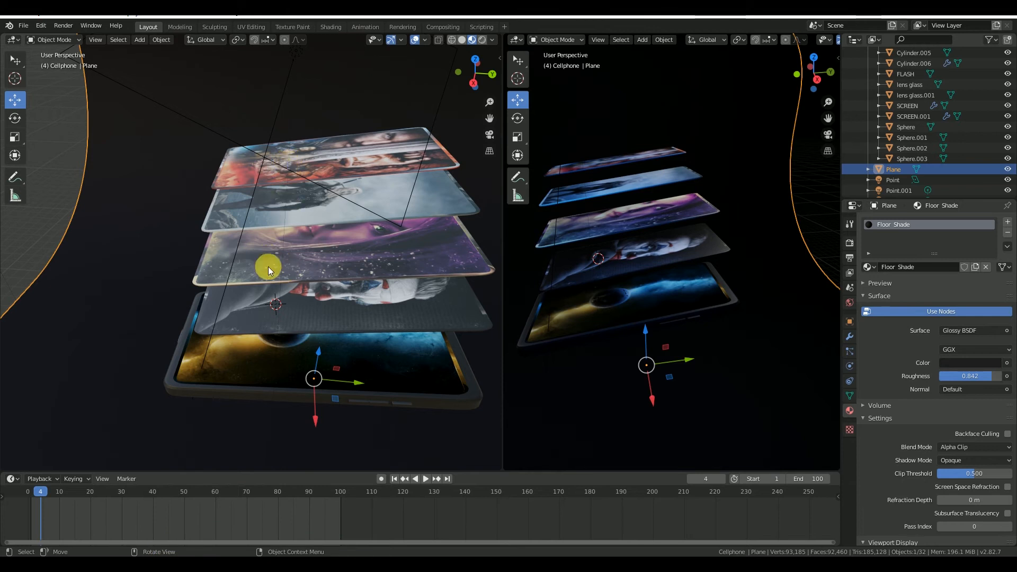
- Select the floating screen directly above the phone and scrub the timeline to frame 40
middle_drag(282, 259, 325, 310)
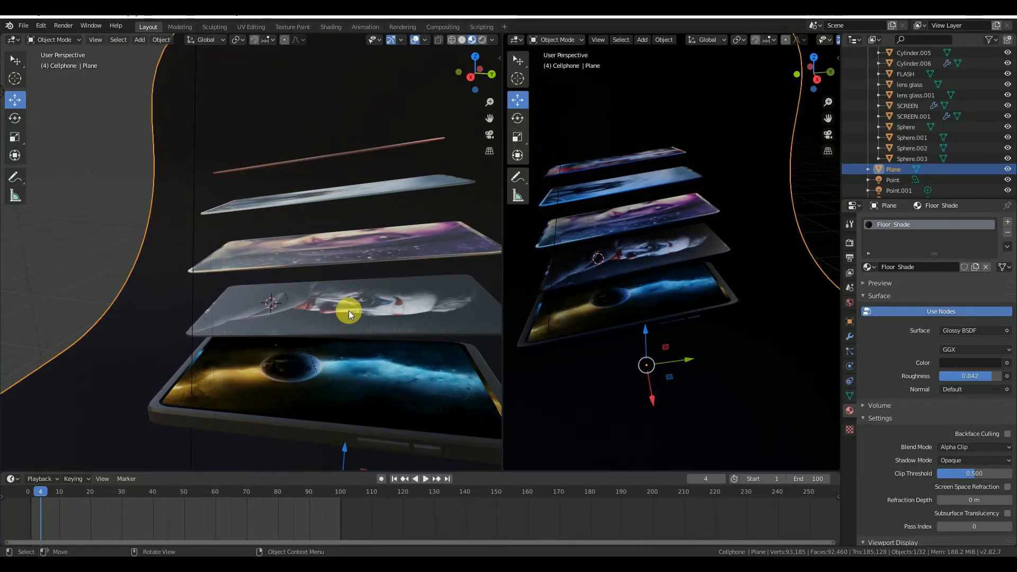
click(349, 311)
middle_drag(266, 269, 298, 272)
drag(37, 495, 29, 497)
key(space)
mouse_move(123, 513)
mouse_down()
mouse_move(142, 516)
mouse_move(109, 511)
mouse_move(136, 520)
mouse_up()
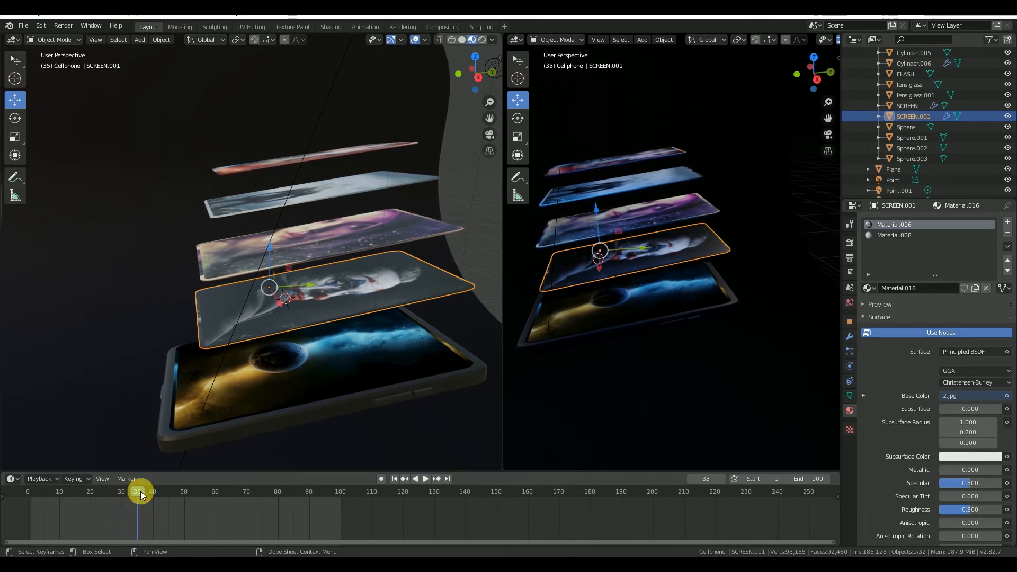
key(space)
mouse_move(160, 498)
mouse_down()
mouse_move(80, 500)
mouse_move(152, 510)
mouse_up()
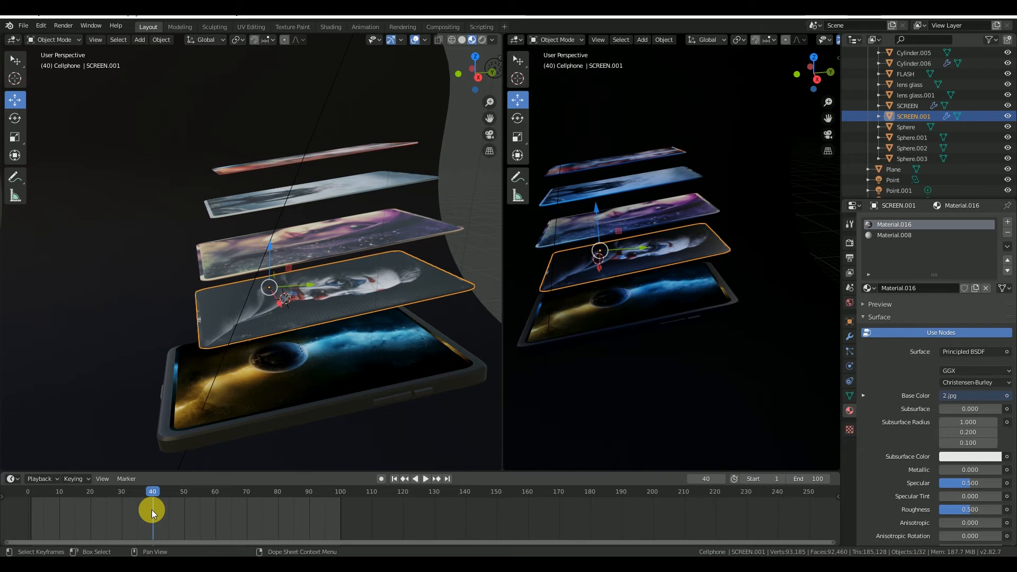
- Browse for the render output location and open the folder G:\Youtube Work\3D Phone display
click(851, 426)
click(850, 411)
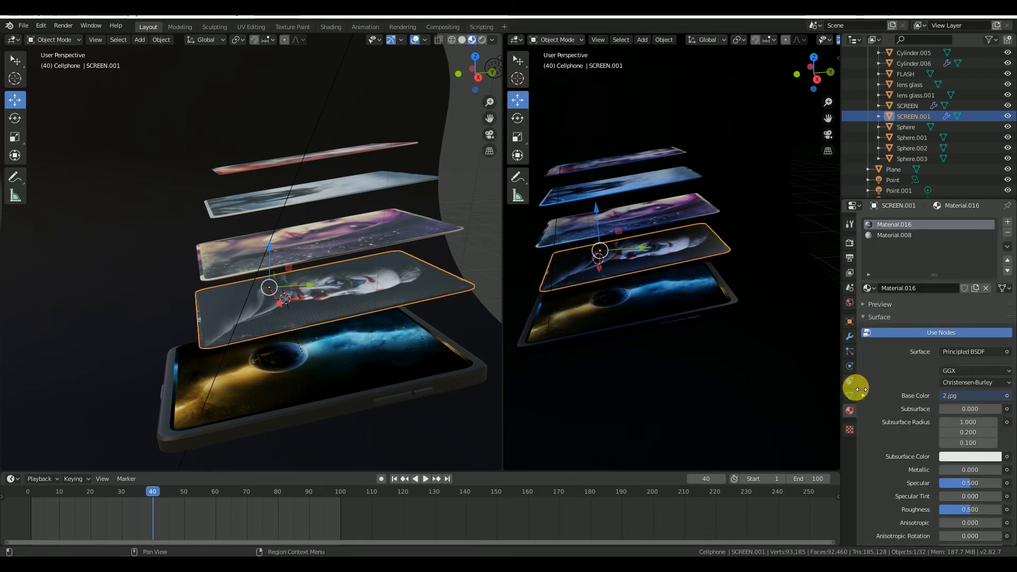
click(850, 384)
click(852, 273)
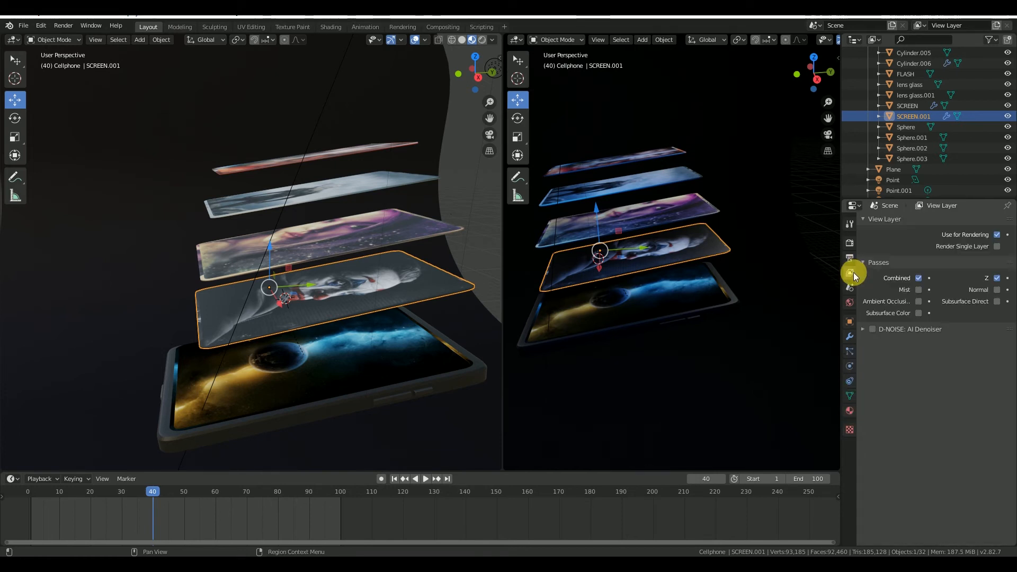
click(851, 257)
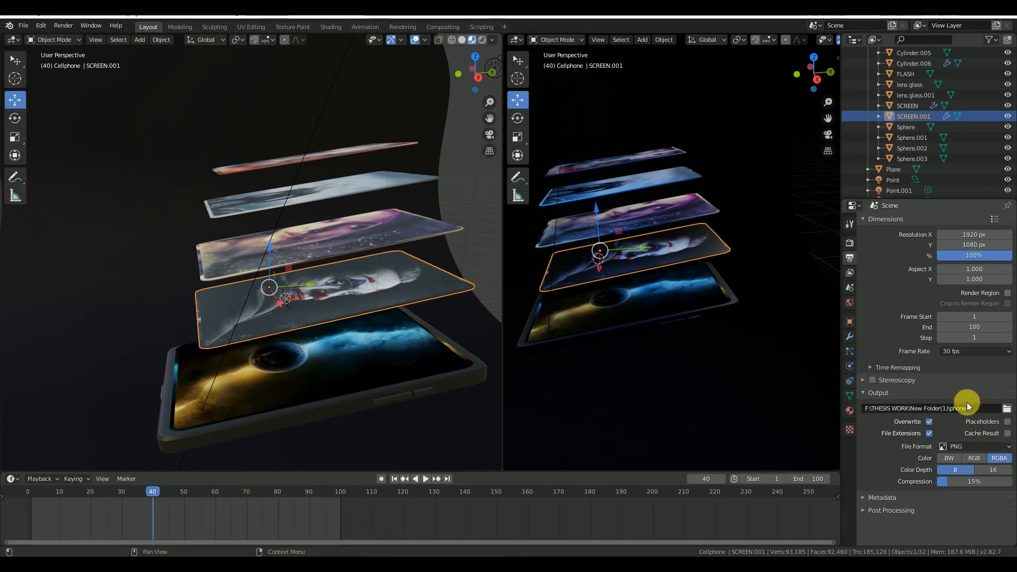
click(1007, 409)
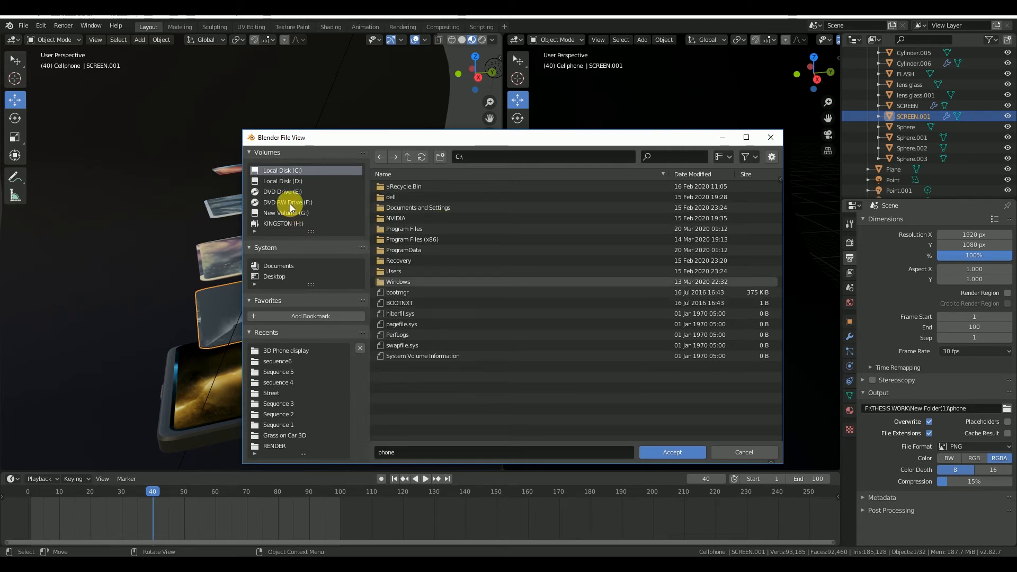
click(304, 211)
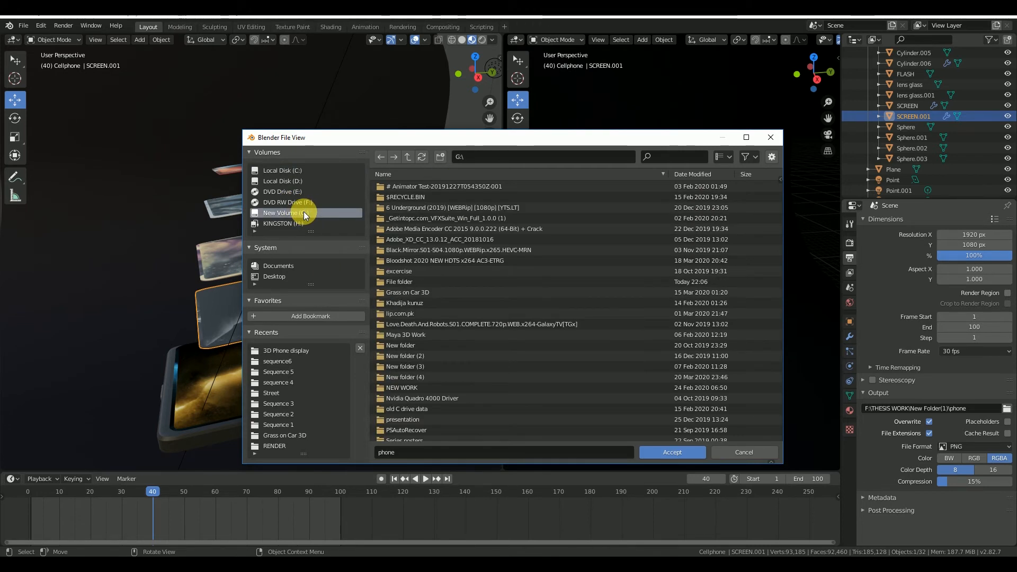
scroll(435, 422, down, 6)
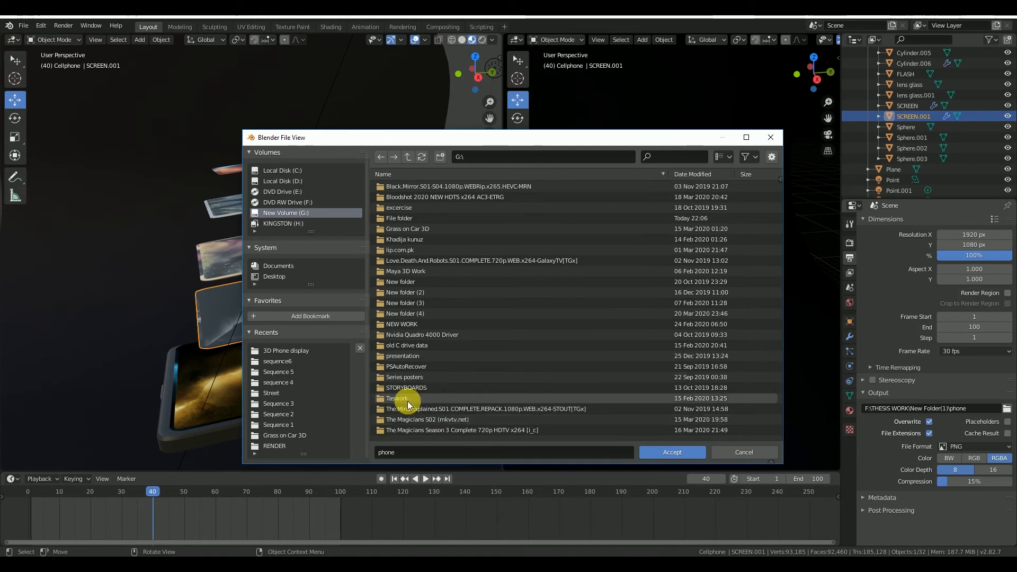
double_click(412, 417)
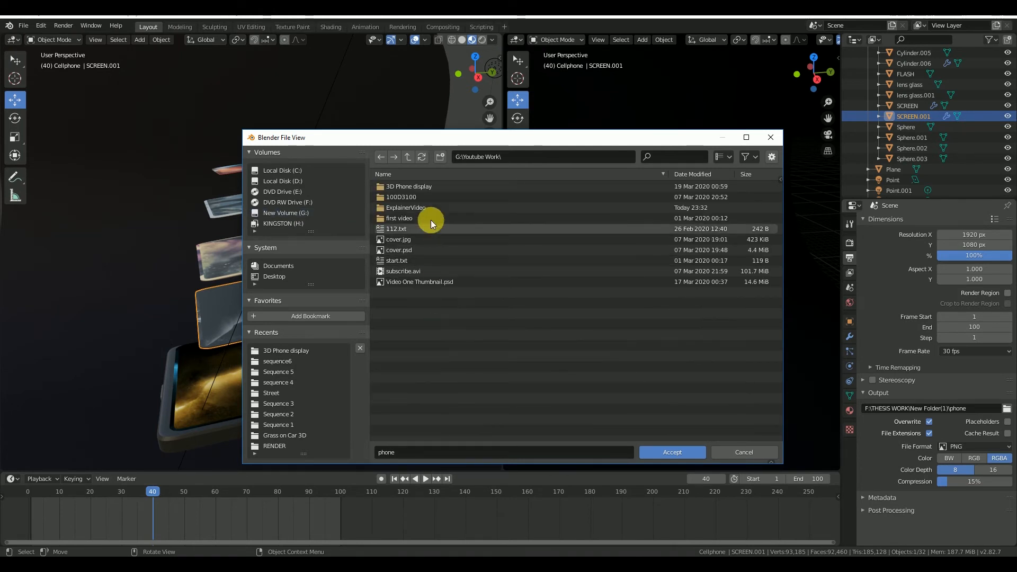
double_click(418, 188)
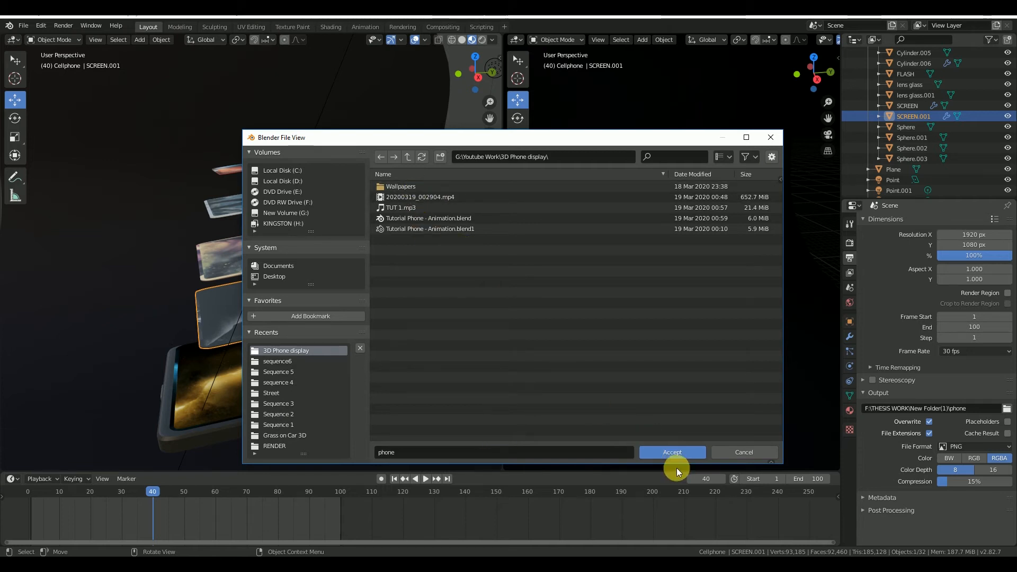
- Create a folder named Render inside 3D Phone display and accept the output path with the file name phone
click(441, 157)
text(Render)
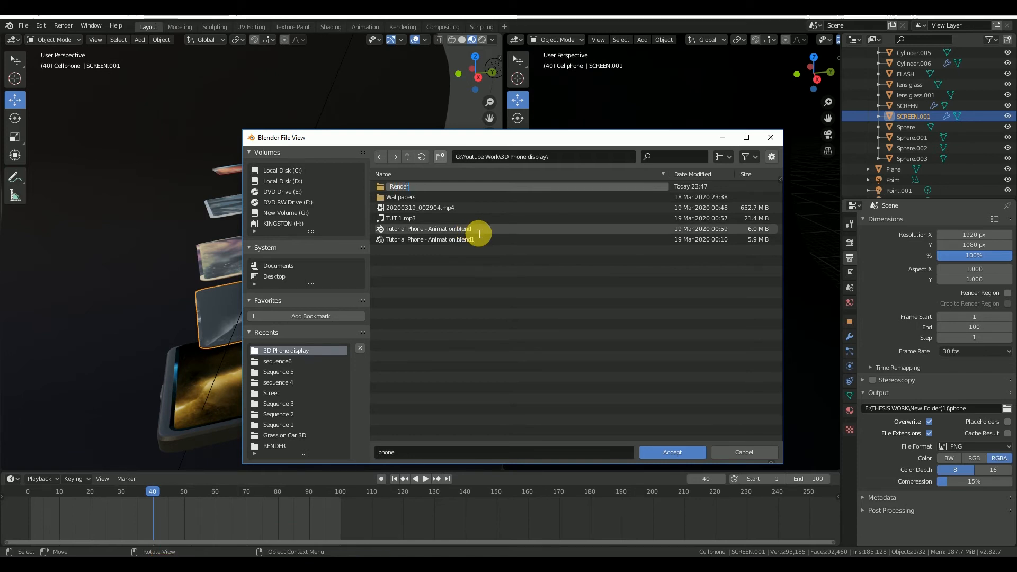
click(662, 452)
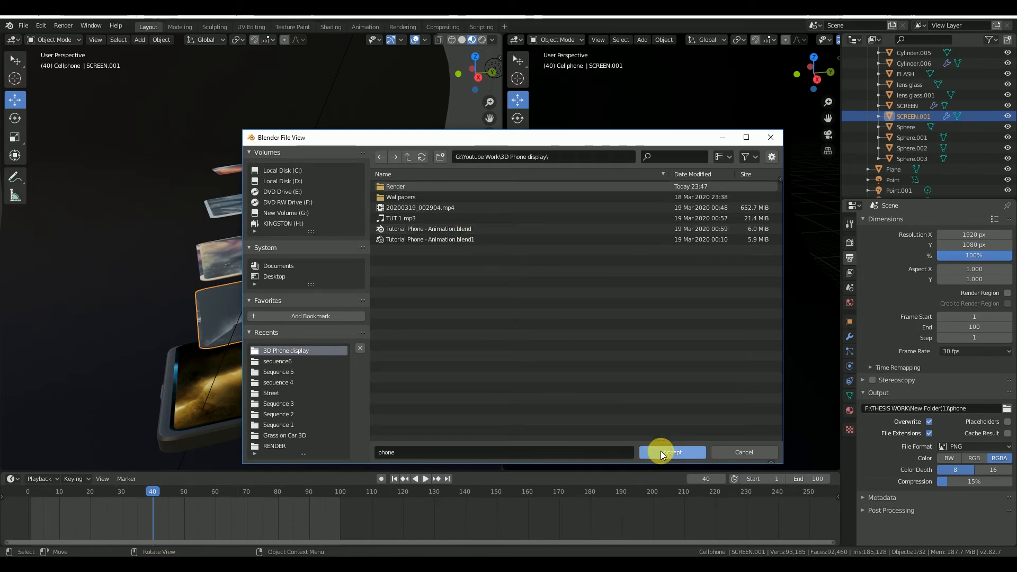
click(662, 452)
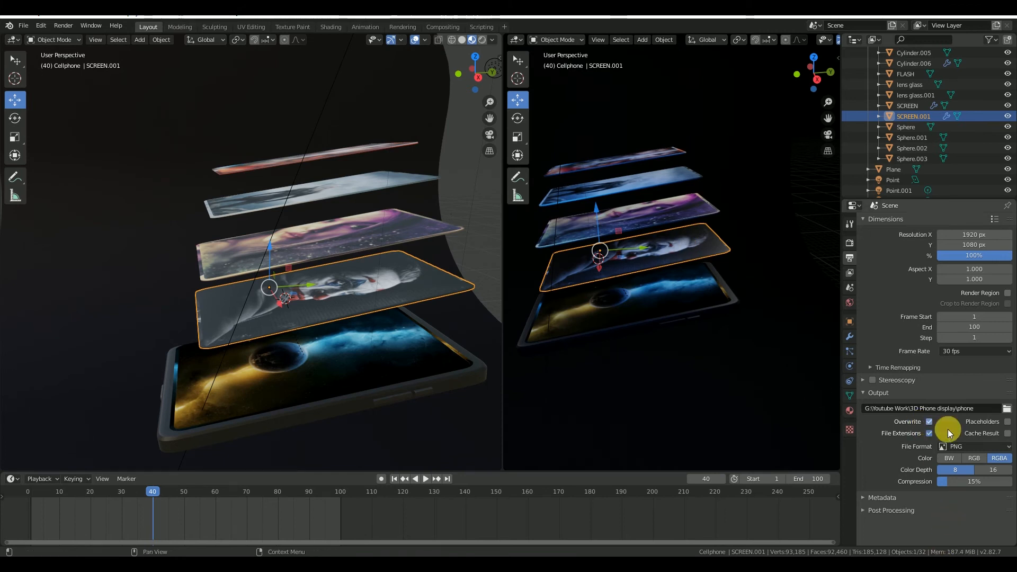
- Look through the render, scene and world settings and the selected screen's object, modifier, physics, material and texture properties
click(851, 242)
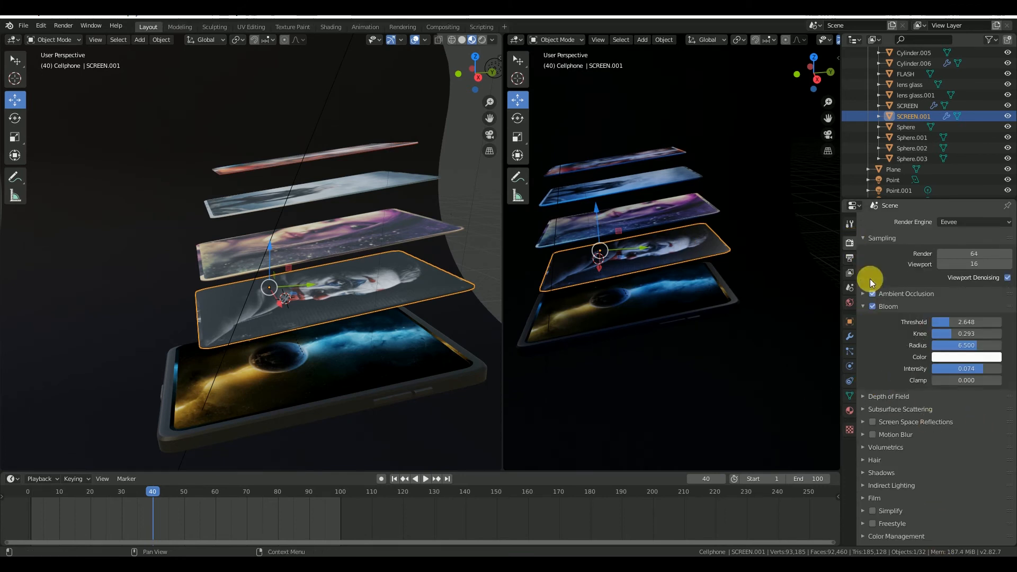
click(850, 224)
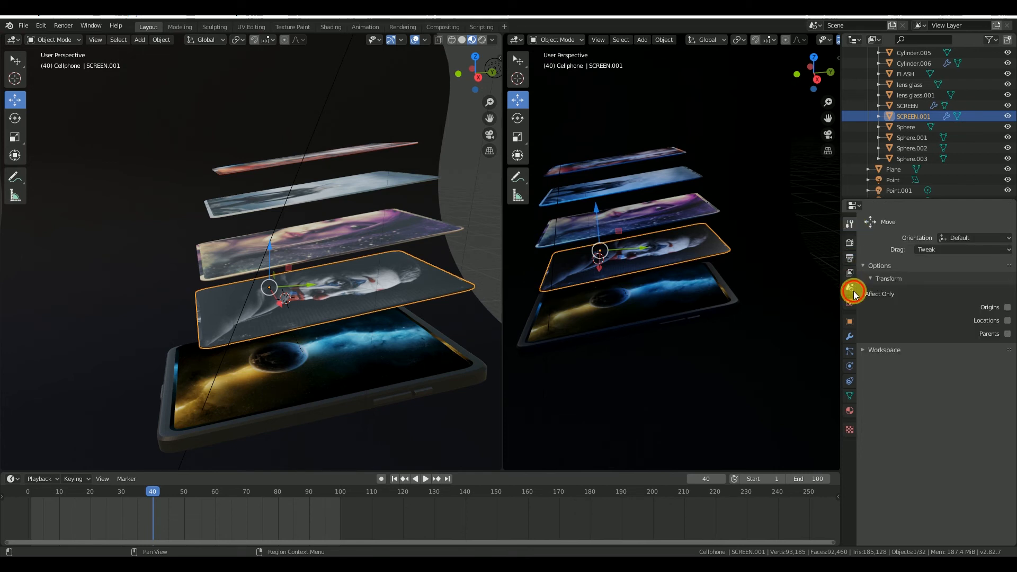
click(851, 288)
click(850, 272)
click(850, 290)
click(850, 304)
click(851, 318)
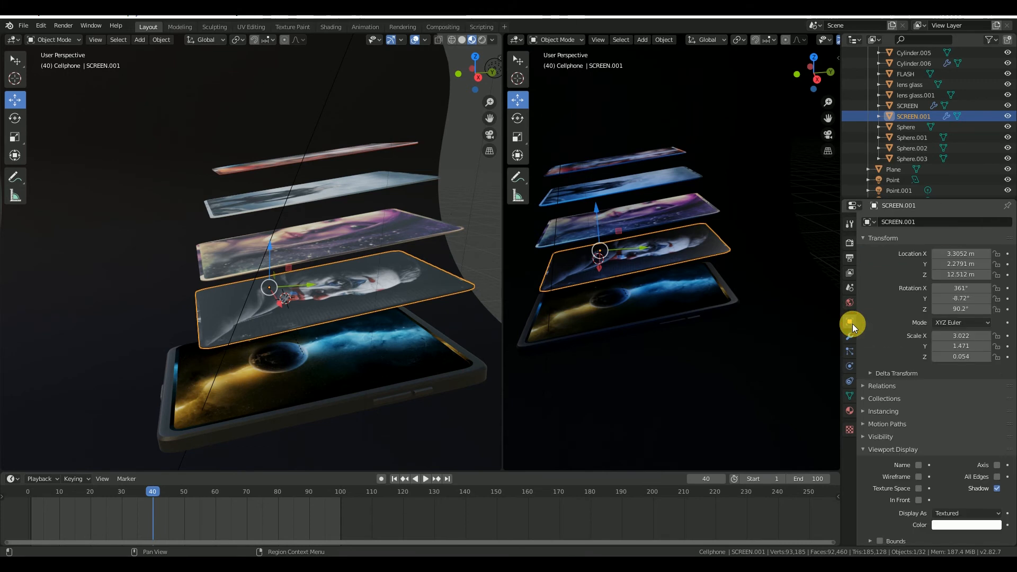
scroll(955, 427, down, 1)
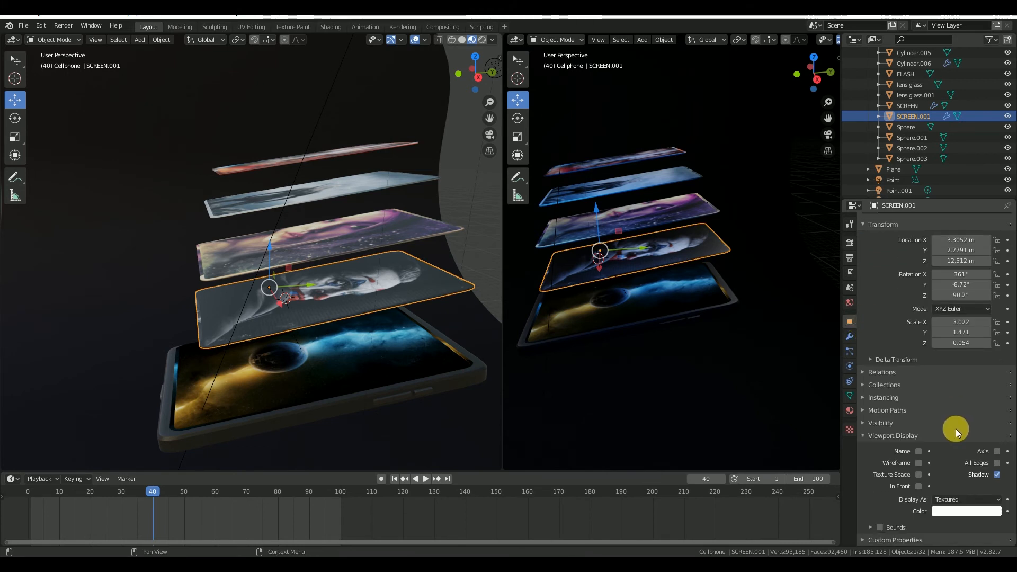
click(850, 410)
click(850, 429)
click(851, 393)
click(850, 380)
click(851, 366)
click(851, 351)
click(850, 336)
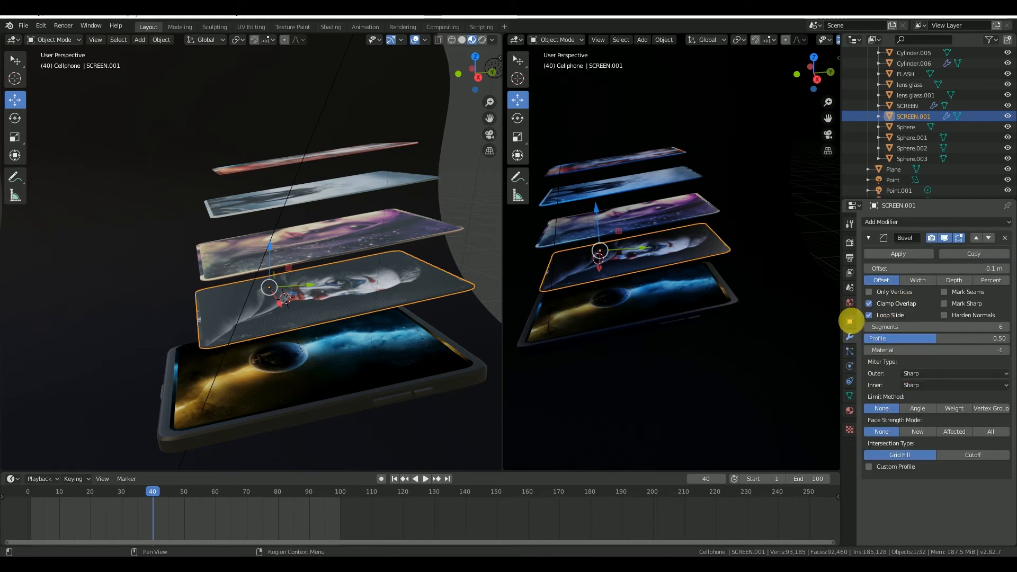
click(850, 320)
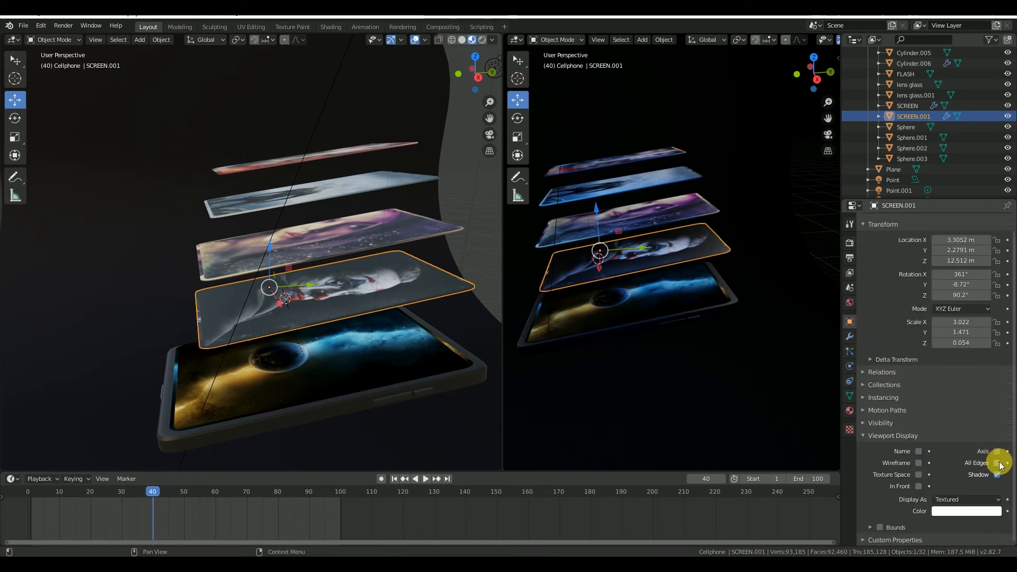
click(851, 302)
click(849, 289)
click(850, 272)
click(855, 260)
click(854, 243)
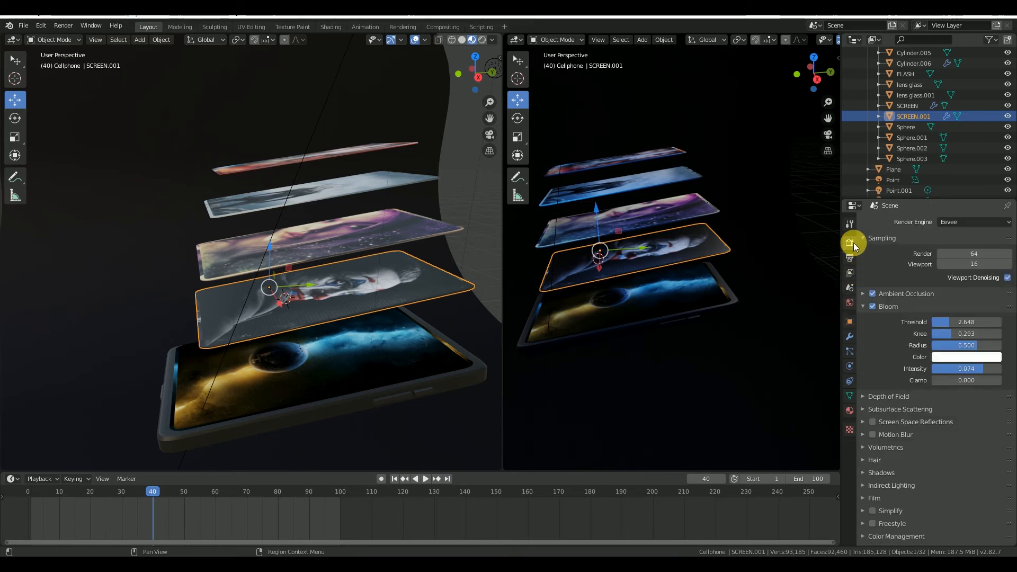
- Set the output frame rate to 24 fps, expand the post-processing options and briefly play the animation
click(851, 258)
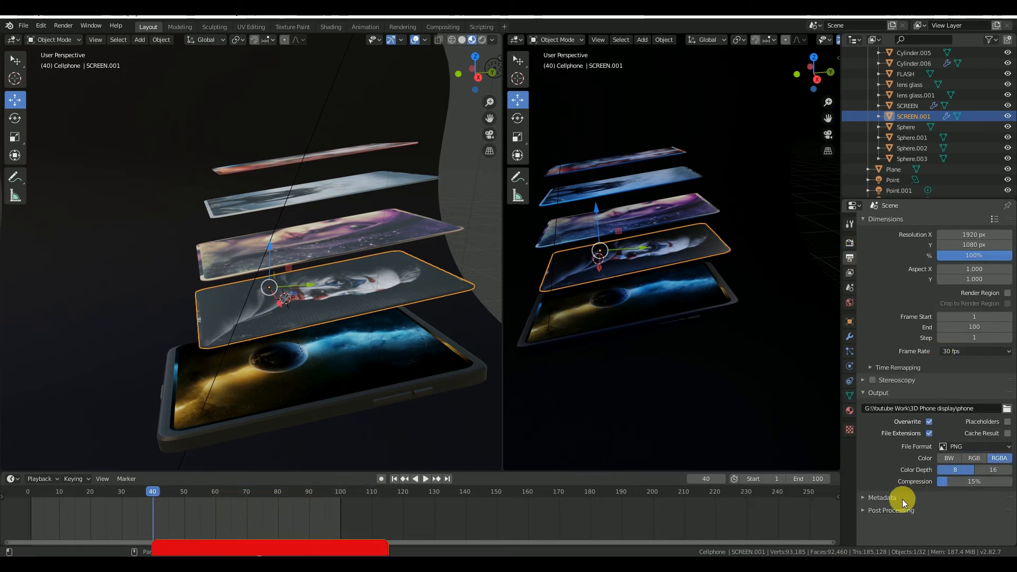
click(864, 510)
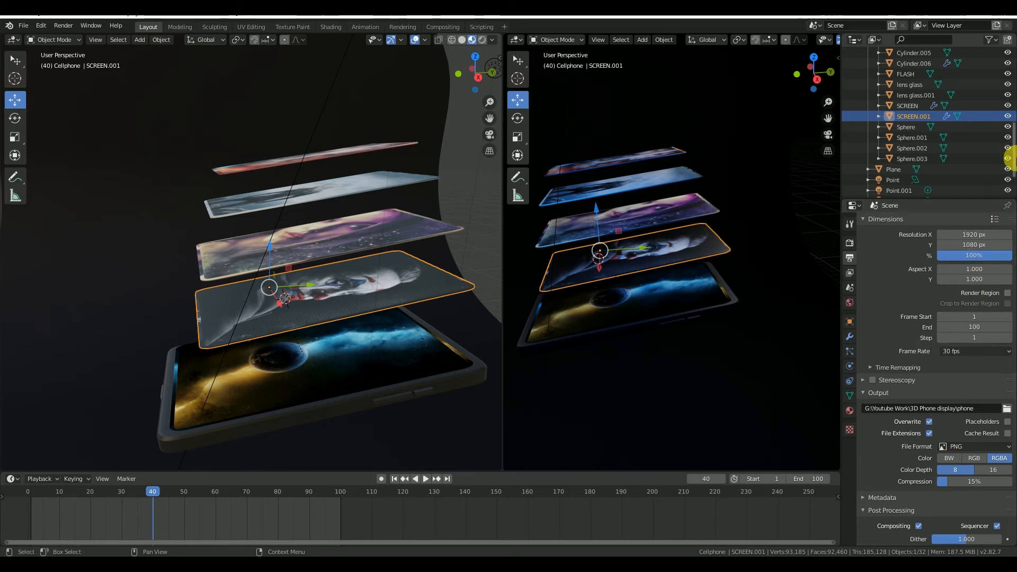
click(973, 352)
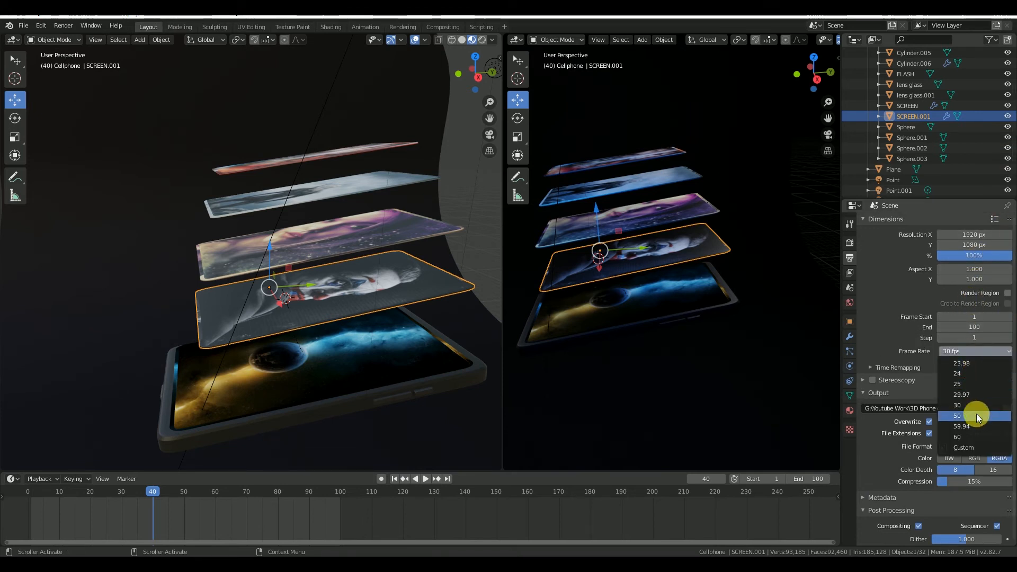
click(966, 373)
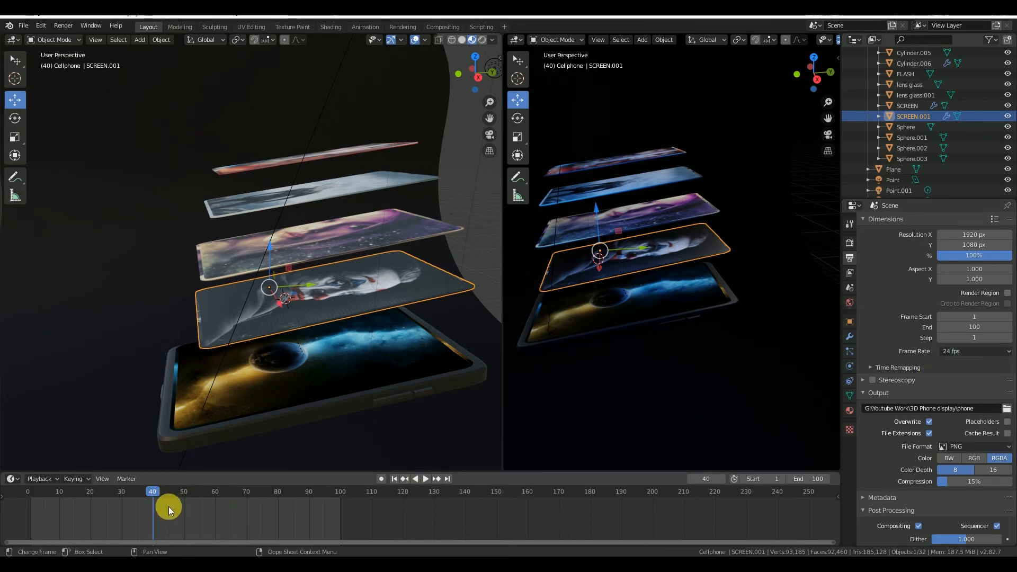
key(space)
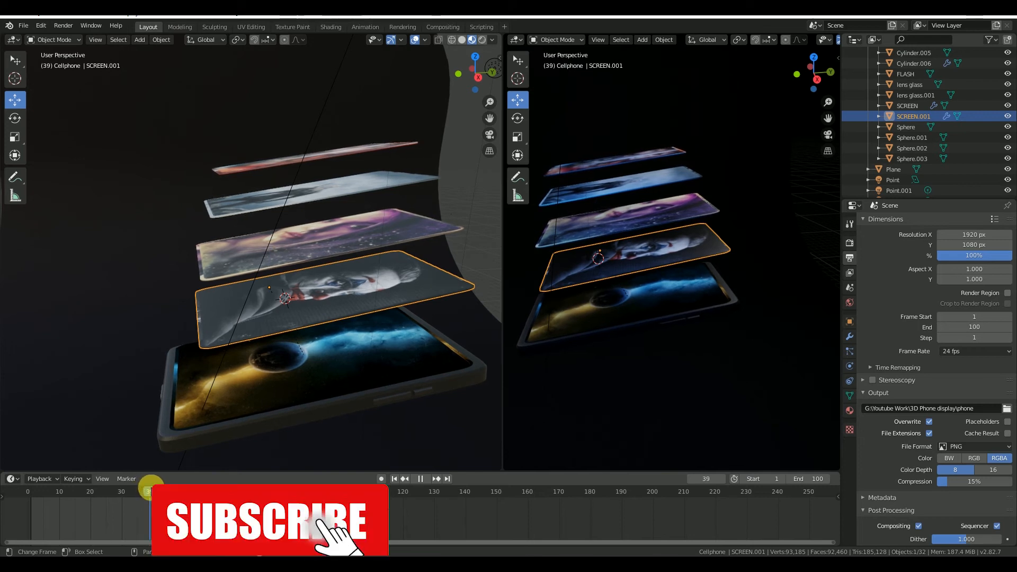
key(Escape)
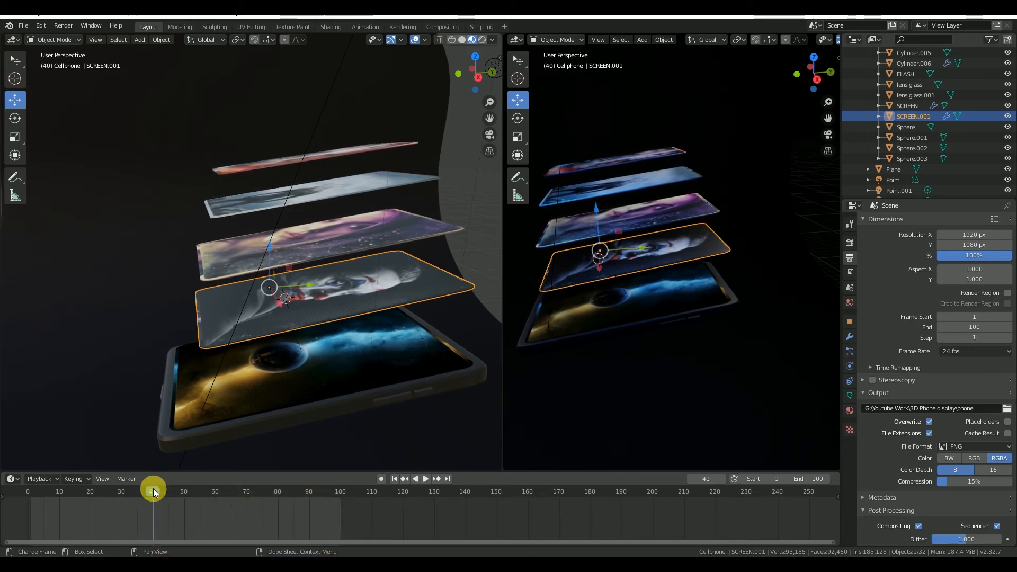
- Move the area light away from the phone by about 4.31 m in X, -9.78 m in Y and 2.6 m in Z
middle_drag(699, 256, 625, 200)
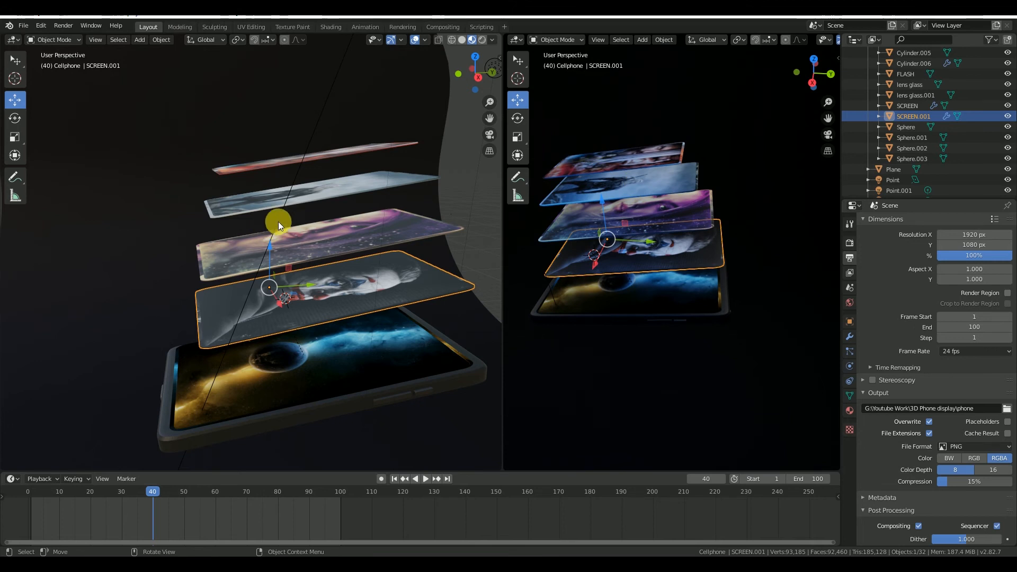
scroll(278, 221, down, 5)
middle_drag(409, 203, 265, 221)
click(233, 213)
key(g)
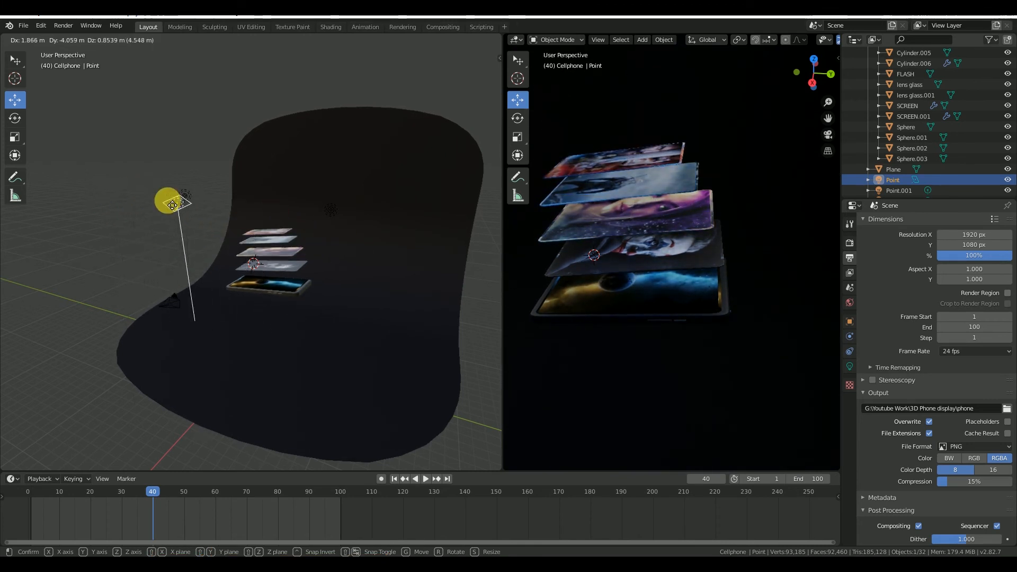
click(142, 190)
- Move the point light beside the backdrop by about -0.53 m in X, 1.06 m in Y and 0.49 m in Z
middle_drag(142, 190, 218, 227)
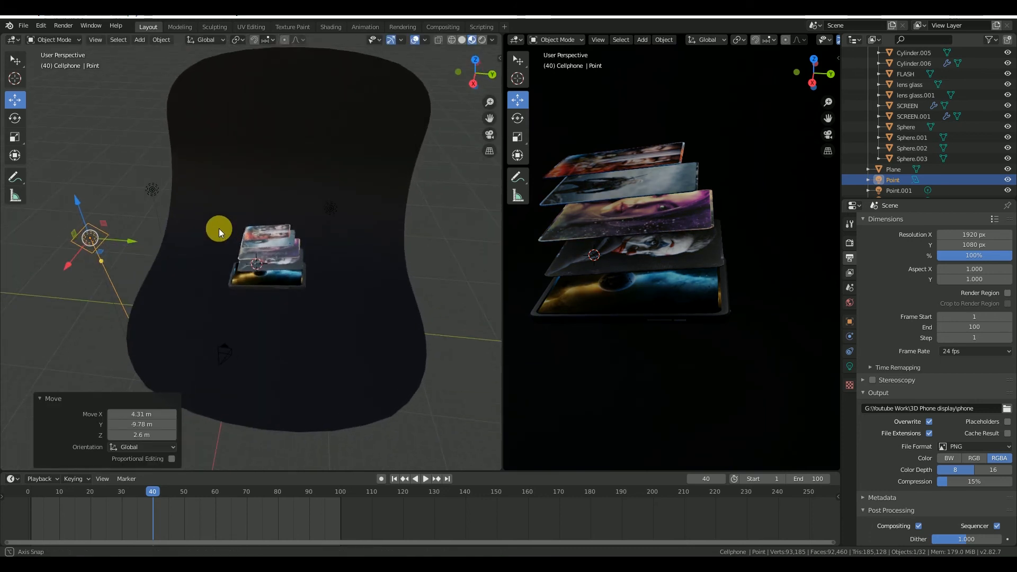
key(shift+d)
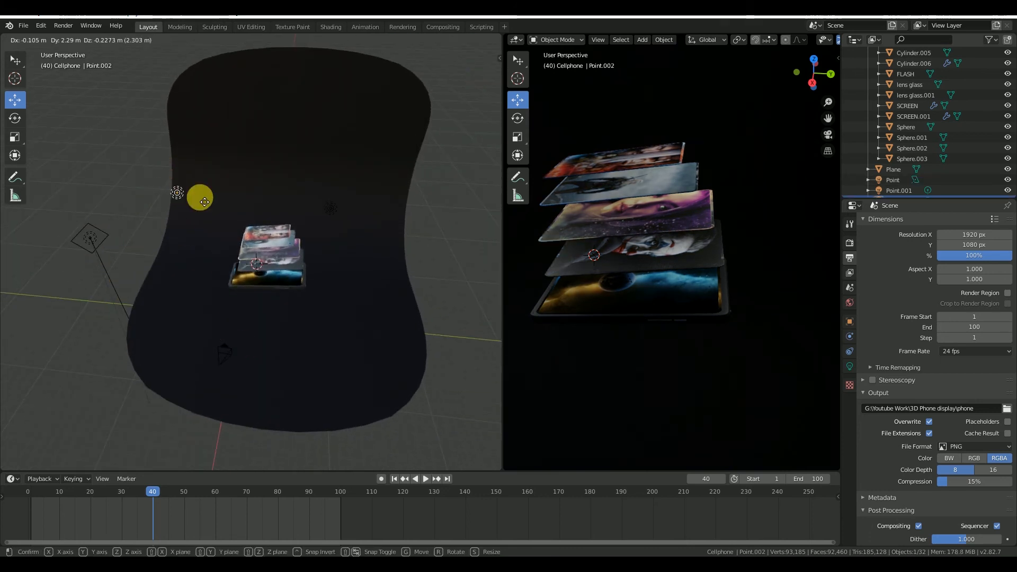
click(169, 188)
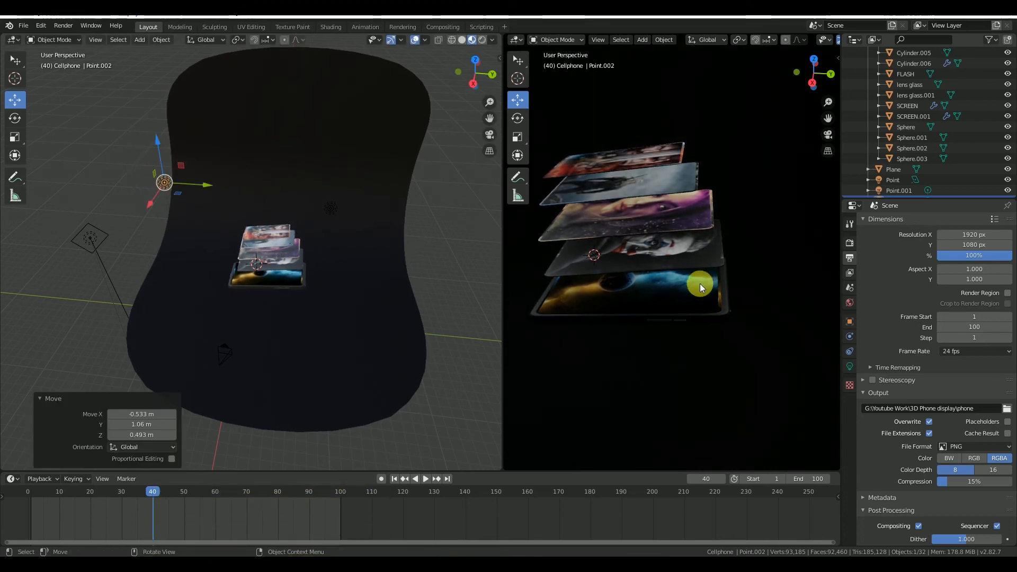
scroll(685, 151, up, 3)
scroll(685, 151, down, 3)
- Switch the second viewport to the camera view, shift the camera along Y and raise it 3.16 m in Z
click(713, 296)
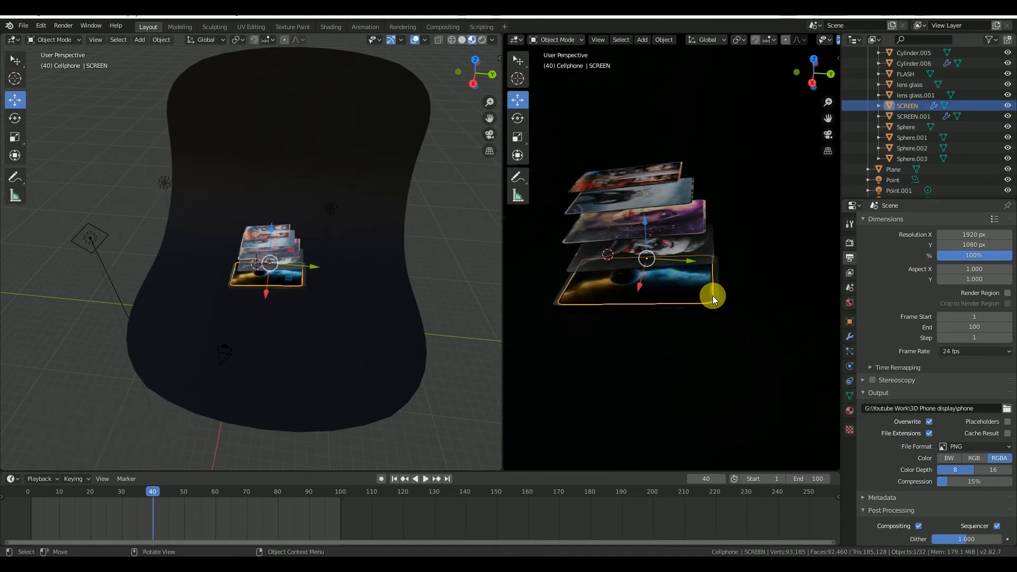
key(KP_0)
mouse_move(765, 244)
middle_down()
mouse_move(760, 271)
mouse_move(748, 252)
middle_up()
key(KP_0)
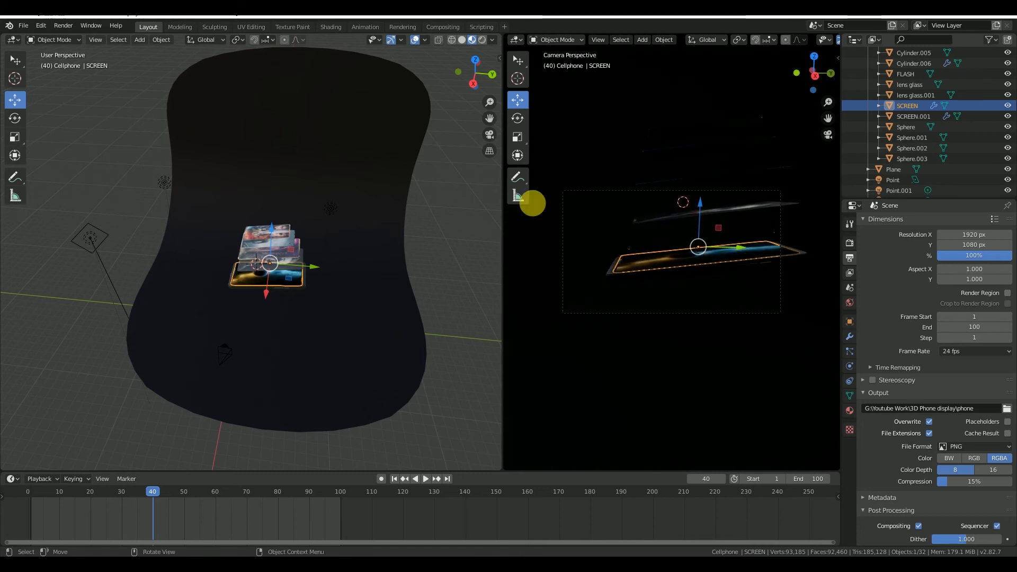
click(233, 374)
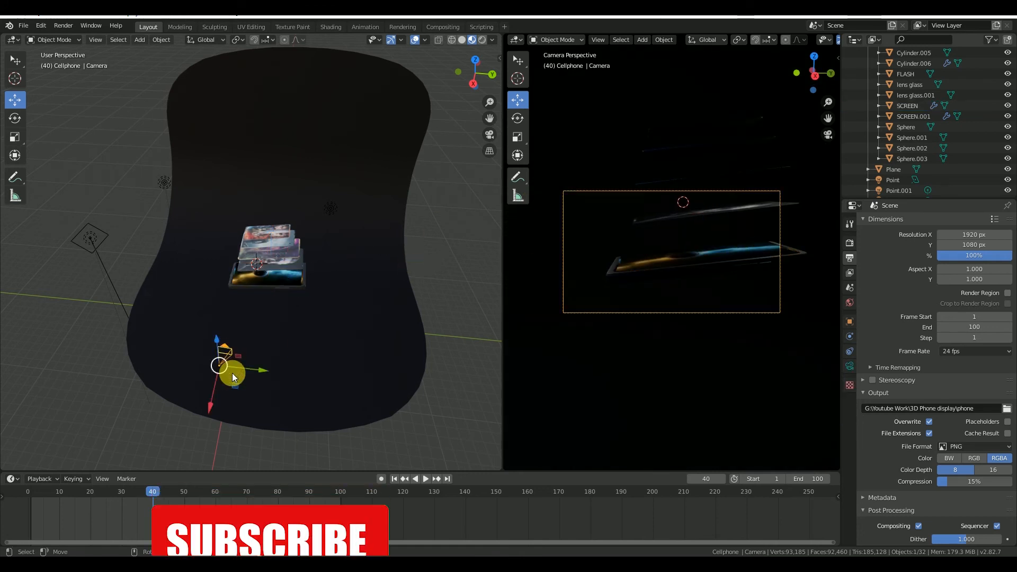
mouse_move(258, 371)
mouse_down()
mouse_move(318, 380)
mouse_move(276, 374)
mouse_up()
drag(241, 344, 250, 314)
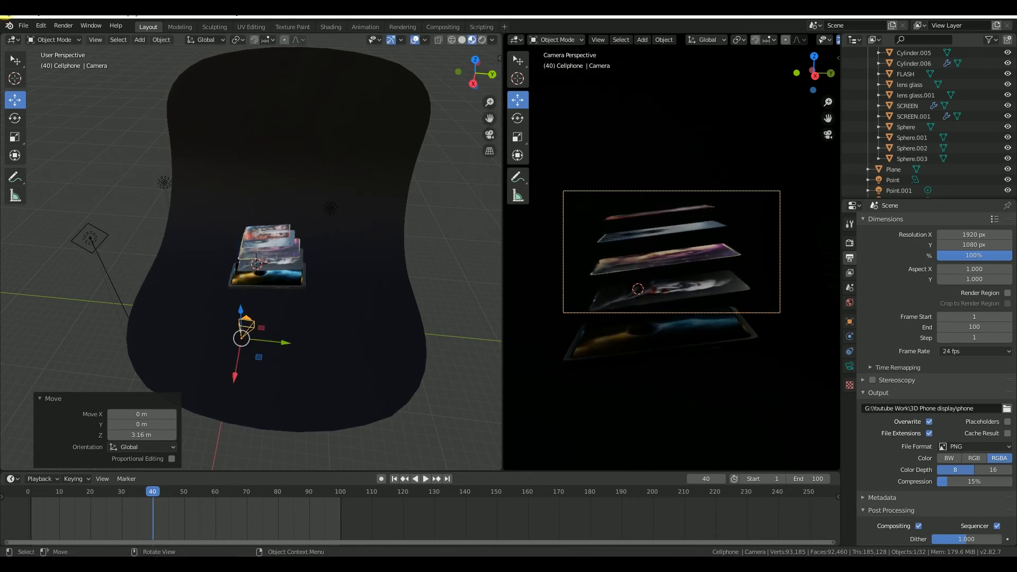
- Render the current frame as a test image, examine it up close and close the render window
click(64, 25)
click(94, 40)
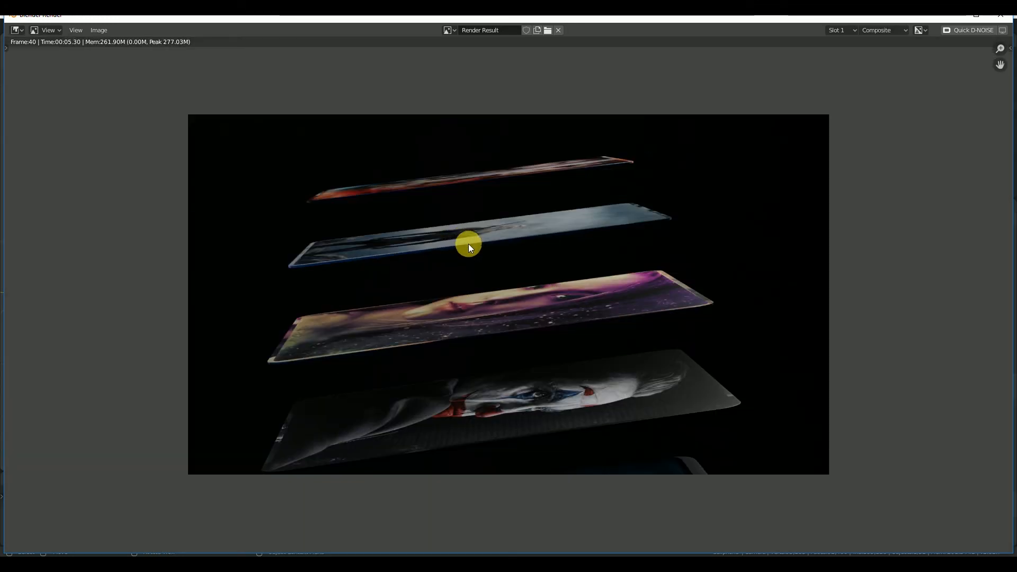
scroll(500, 284, up, 1)
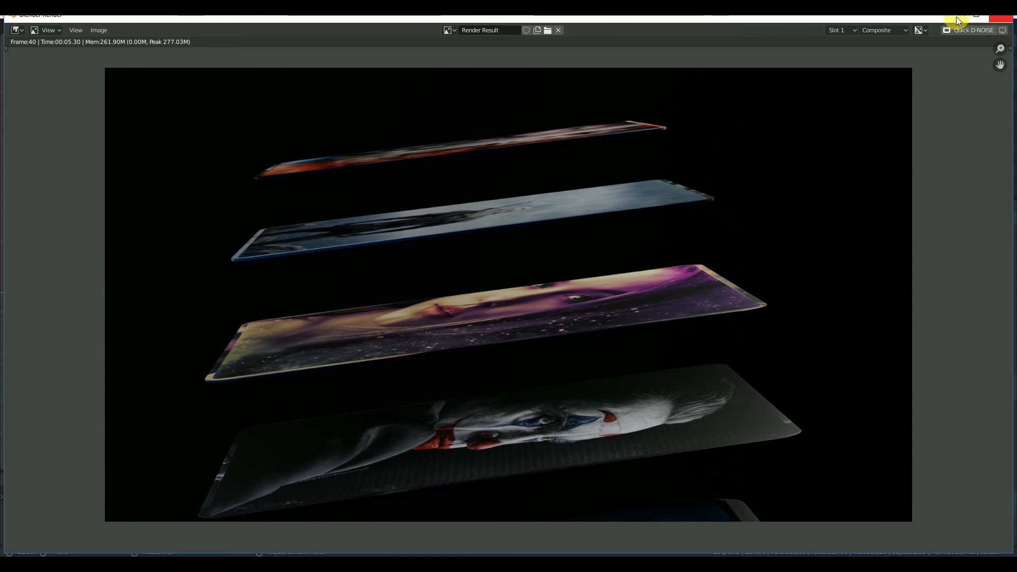
drag(898, 18, 866, 43)
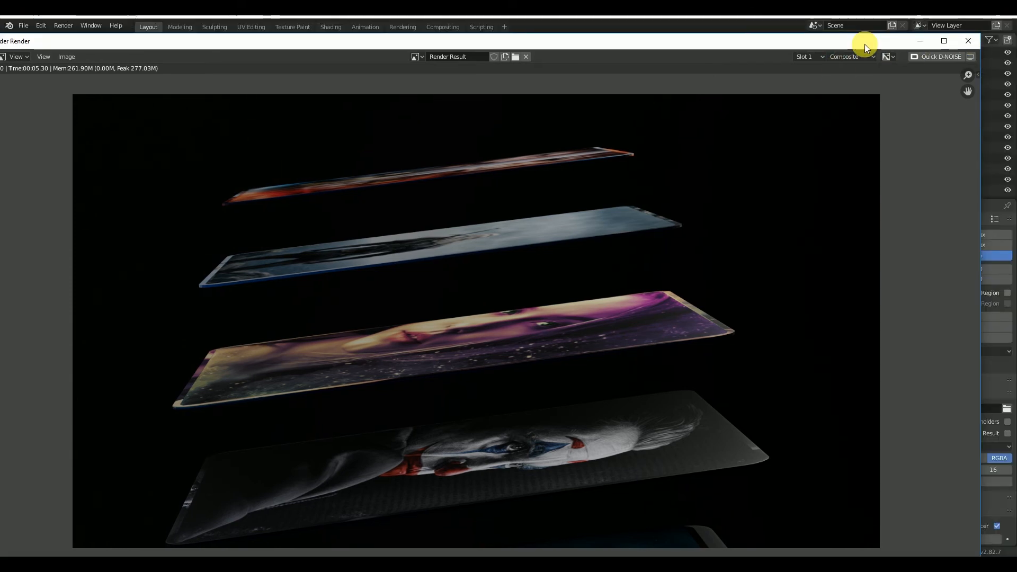
click(979, 41)
- Move the camera 6.43 m along X, away from the phone, so the whole stack fits in the frame
scroll(697, 300, up, 5)
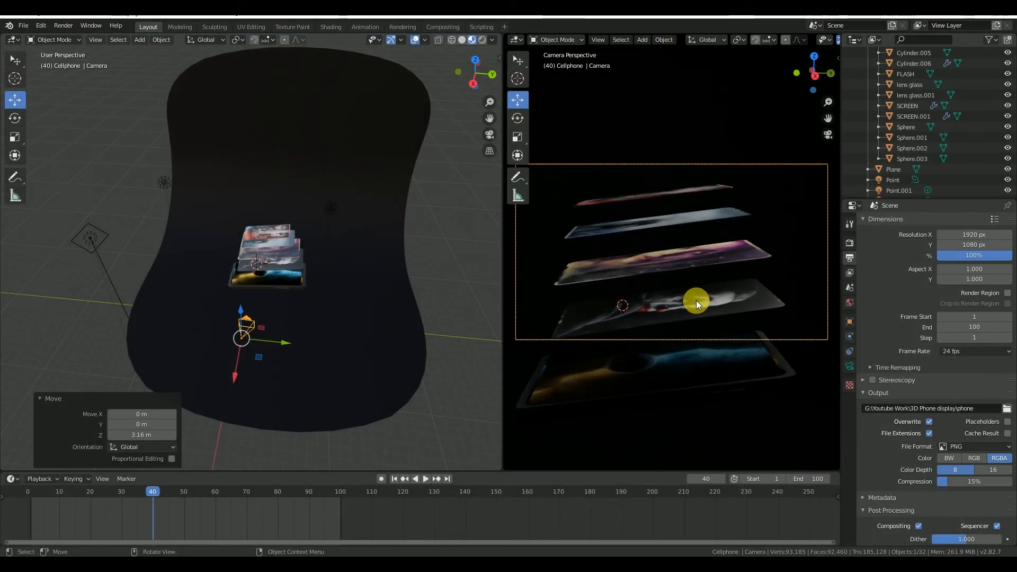
scroll(705, 305, down, 4)
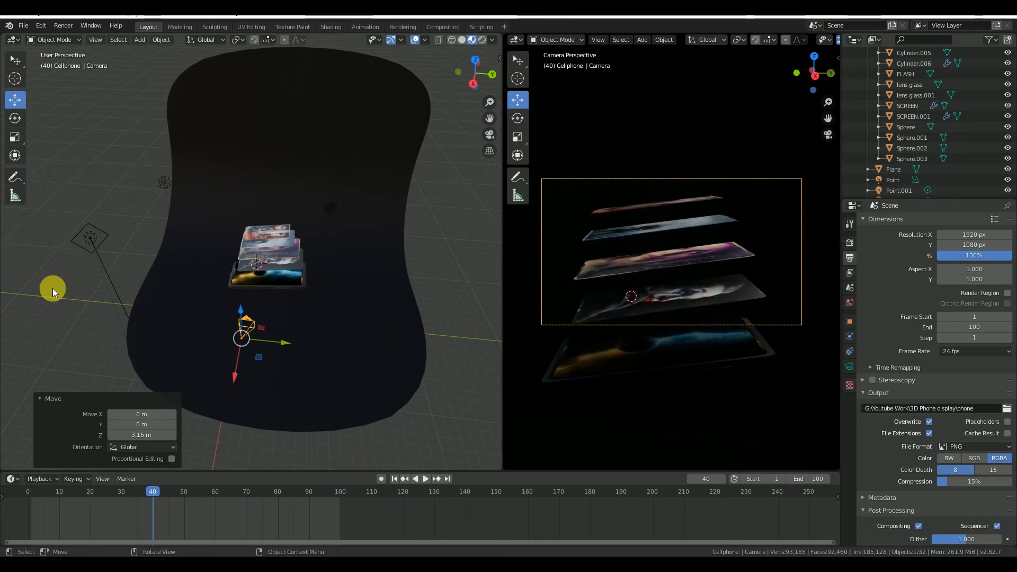
drag(234, 381, 225, 59)
mouse_move(276, 222)
middle_down()
mouse_move(276, 268)
mouse_move(211, 249)
mouse_move(177, 256)
mouse_move(293, 246)
mouse_move(153, 264)
mouse_move(301, 240)
mouse_move(285, 230)
middle_up()
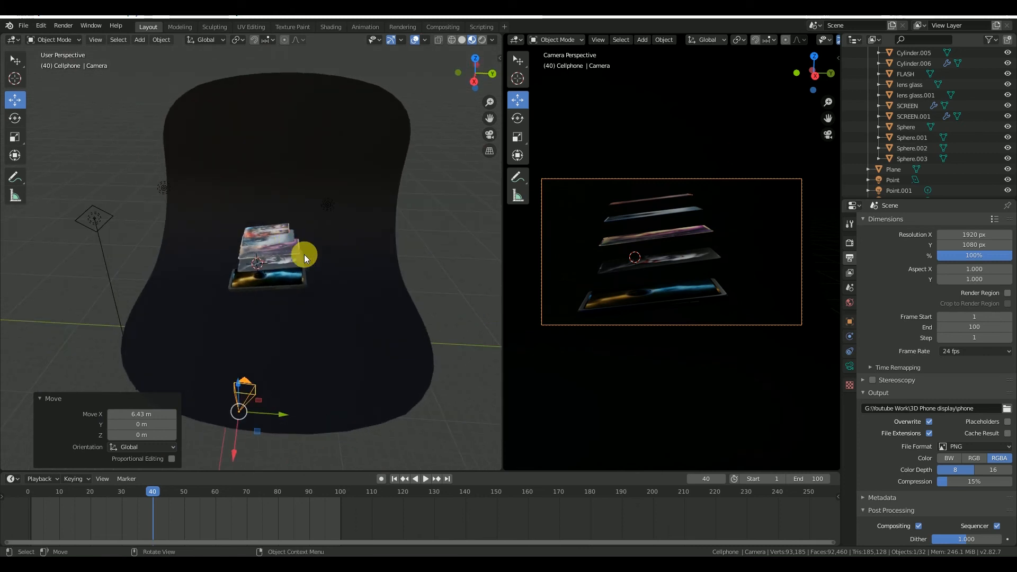
- Play the animation briefly and return to frame 1
key(space)
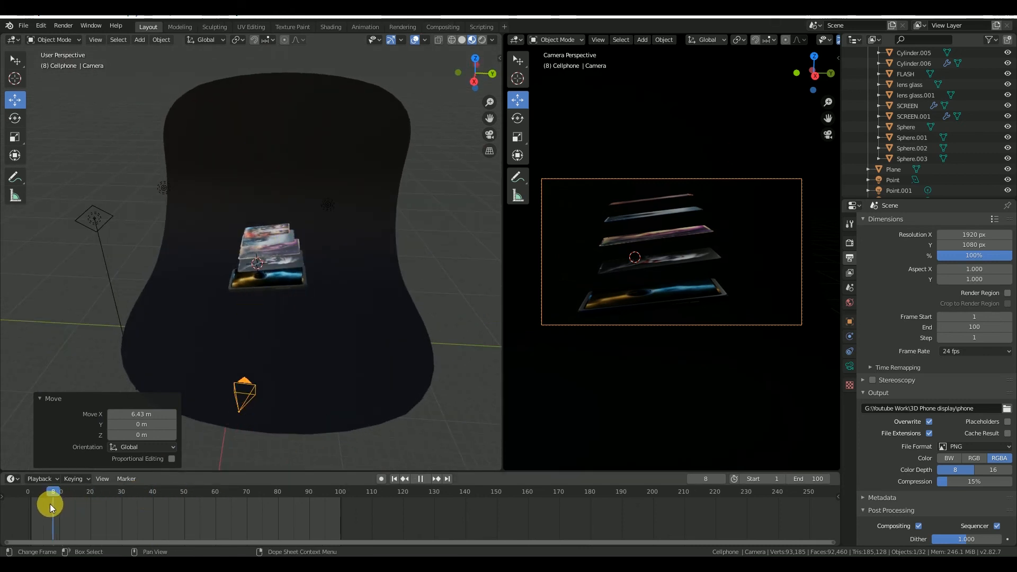
key(space)
middle_drag(402, 209, 313, 246)
scroll(325, 288, up, 4)
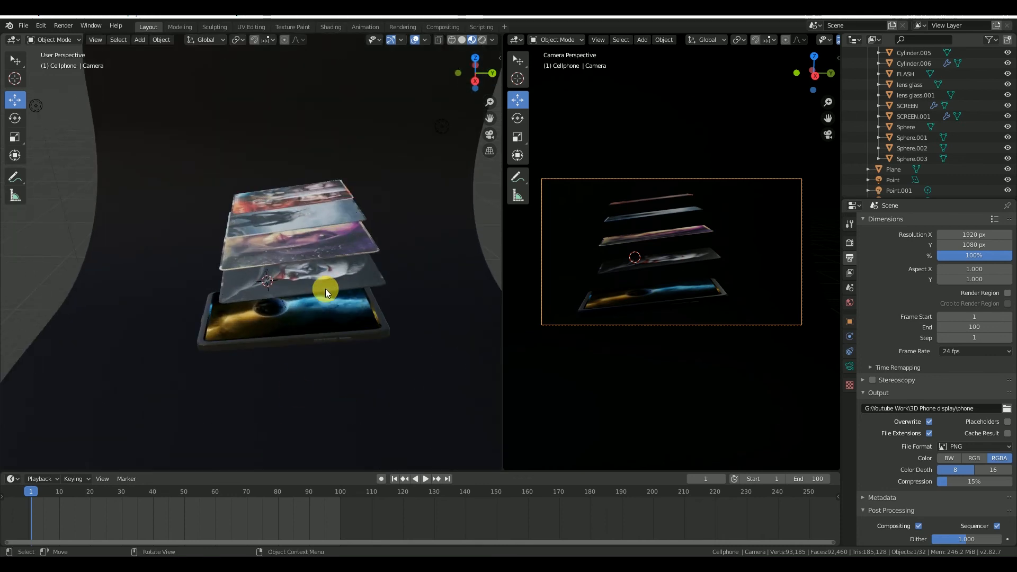
- Parent SCREEN.002, SCREEN.003 and SCREEN.004 to the Cellphone body using the Object parent type
click(358, 287)
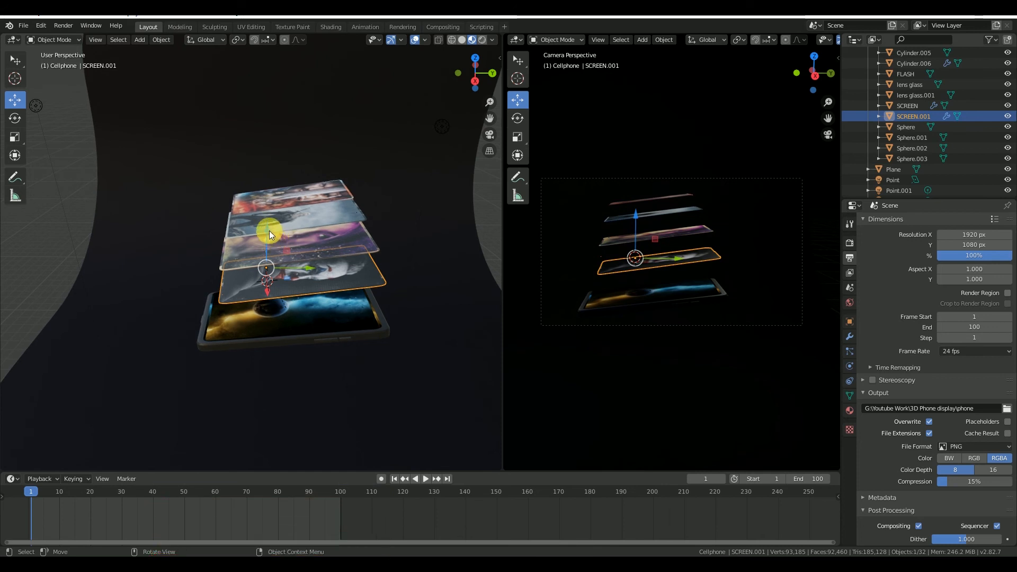
scroll(965, 143, down, 3)
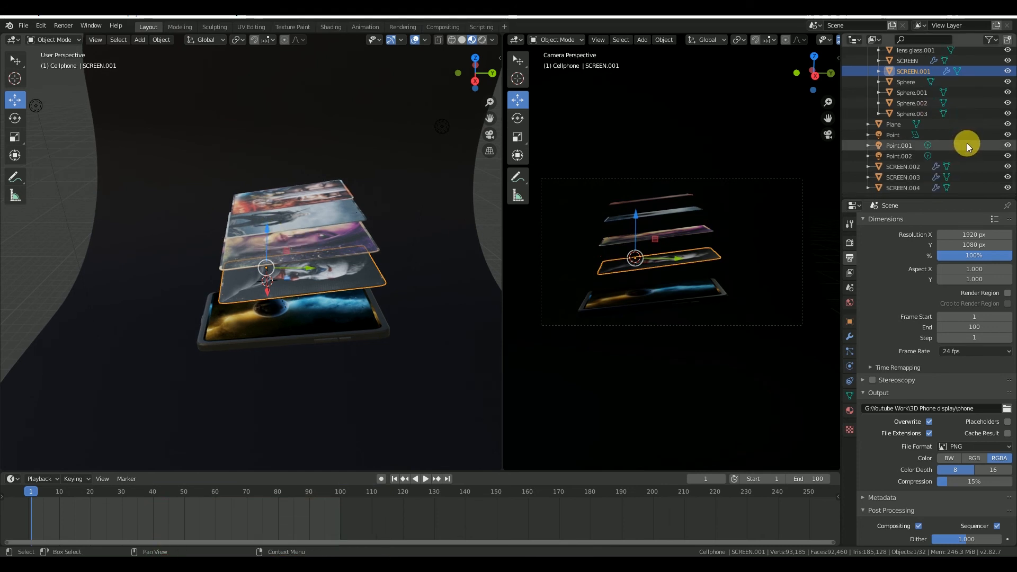
click(911, 185)
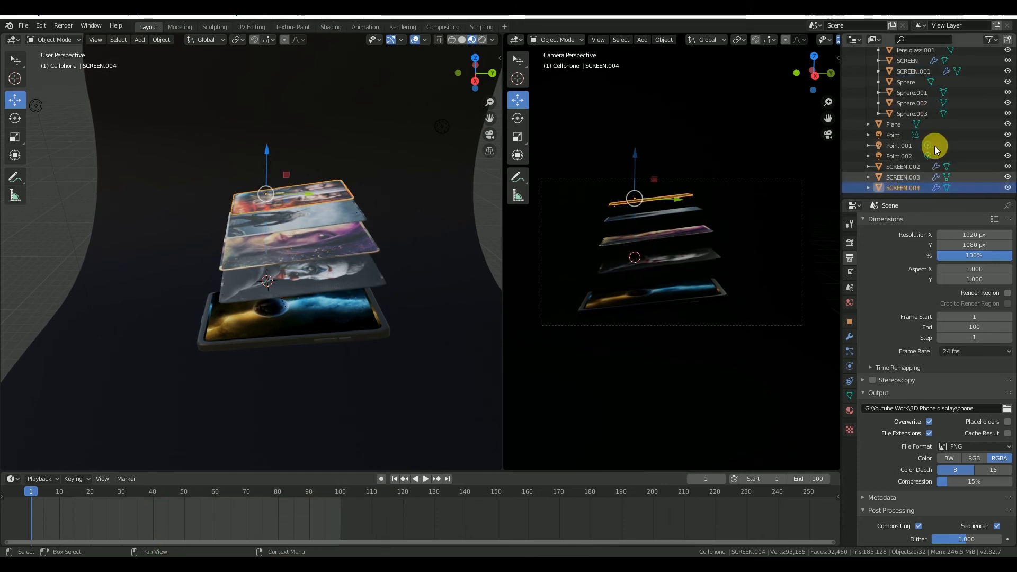
shift+click(917, 166)
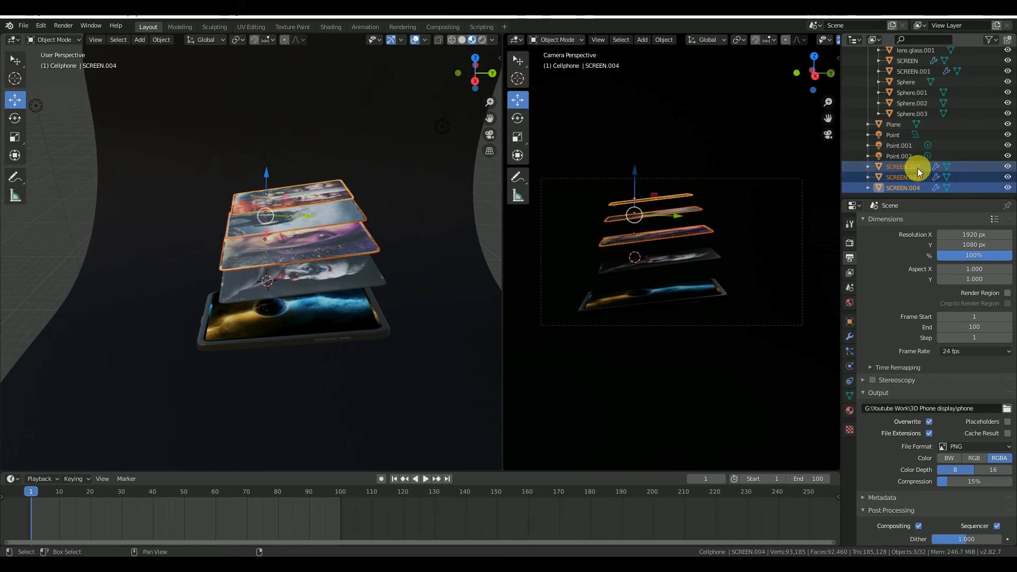
shift+click(384, 328)
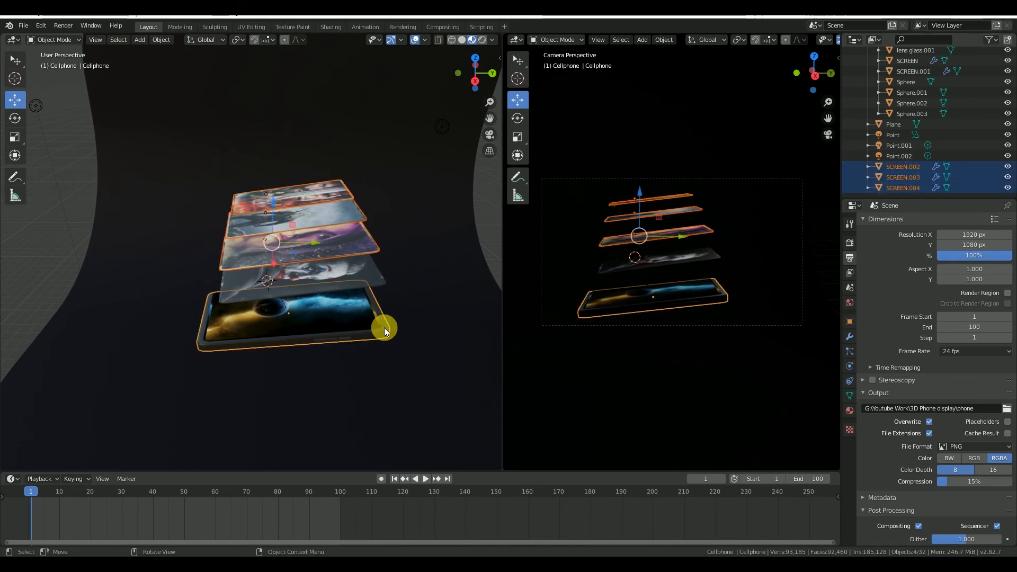
key(ctrl+p)
click(383, 327)
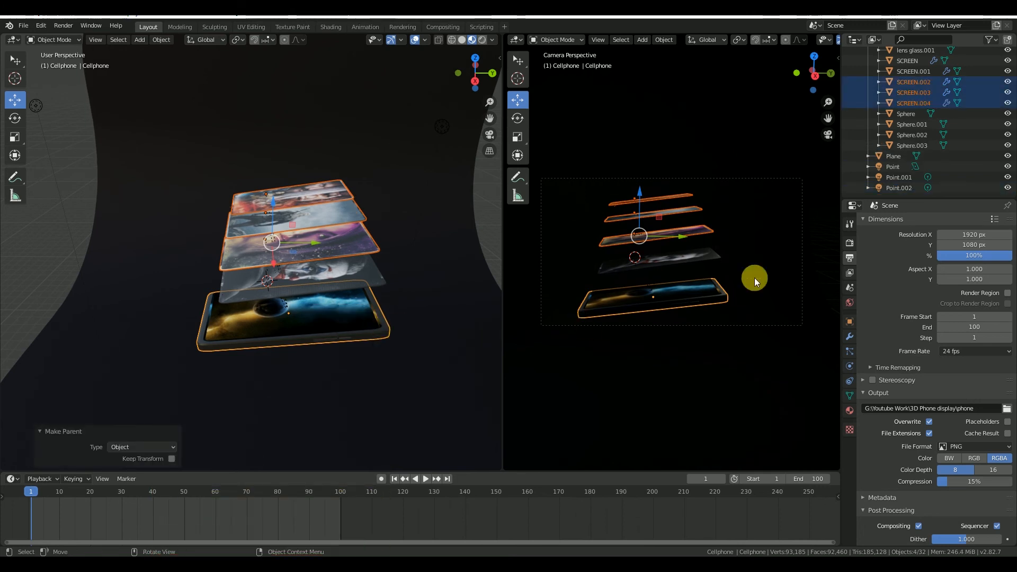
click(915, 125)
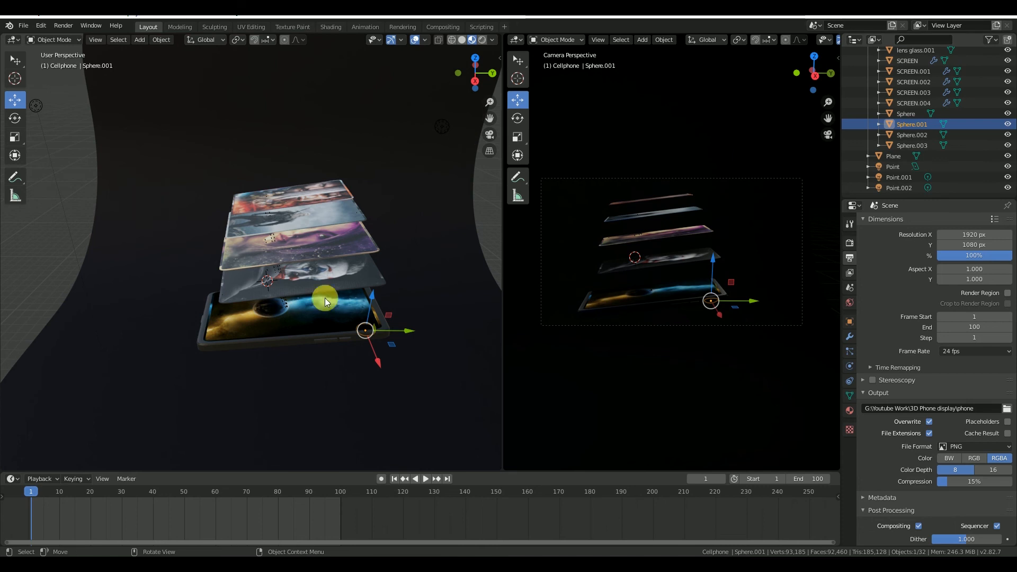
click(333, 275)
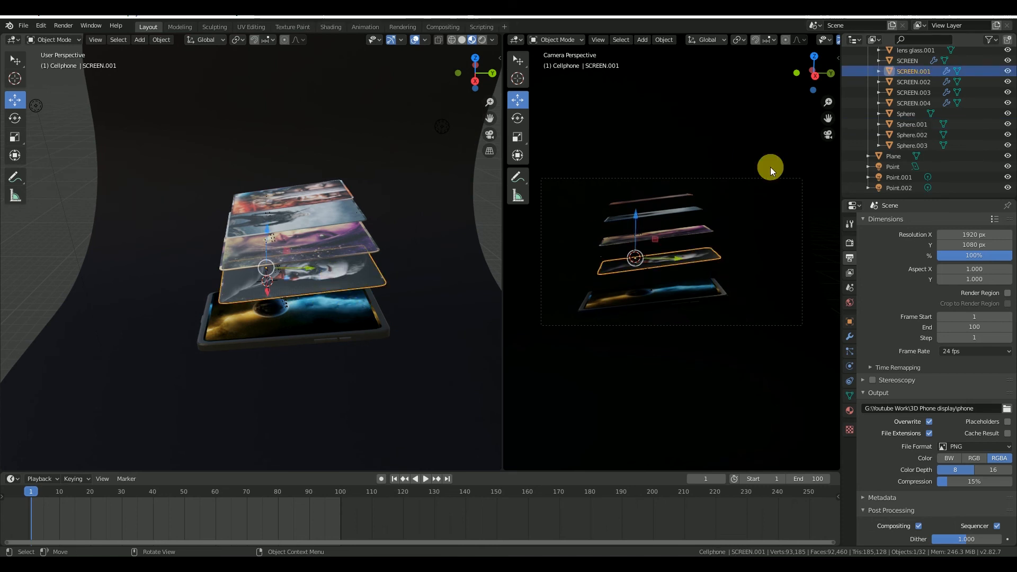
right_click(918, 71)
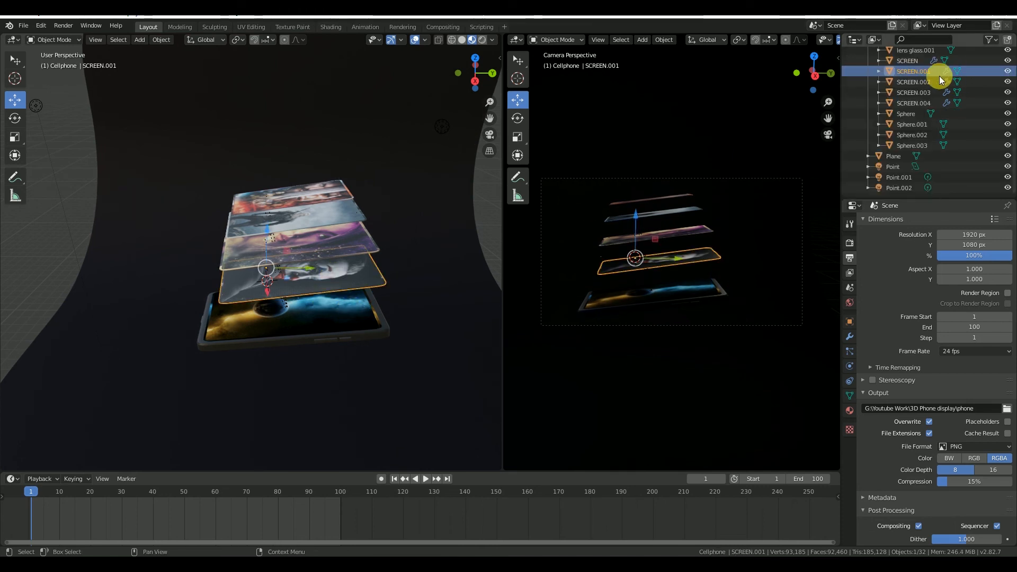
double_click(914, 68)
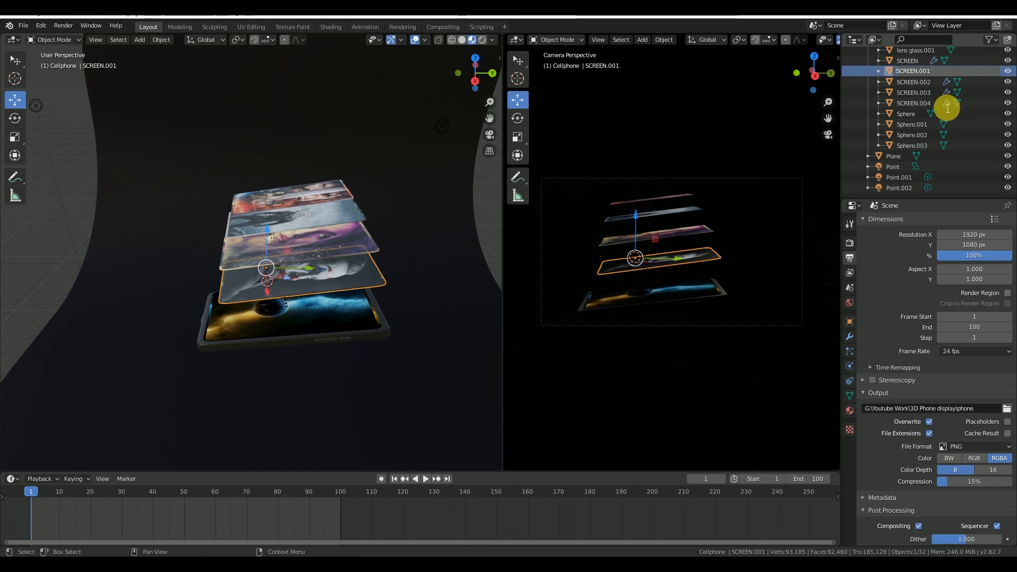
click(918, 131)
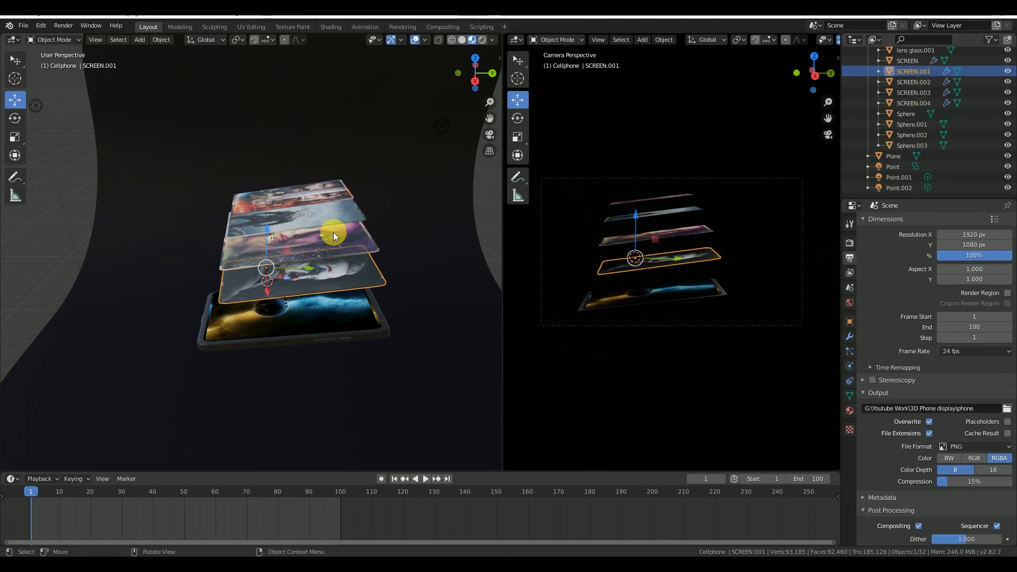
- Lower the two floating screens nearest the phone, SCREEN.001 and SCREEN.002, along Z into the phone body
drag(261, 226, 280, 297)
mouse_move(279, 297)
middle_down()
mouse_move(281, 227)
mouse_move(284, 283)
middle_up()
scroll(338, 249, up, 3)
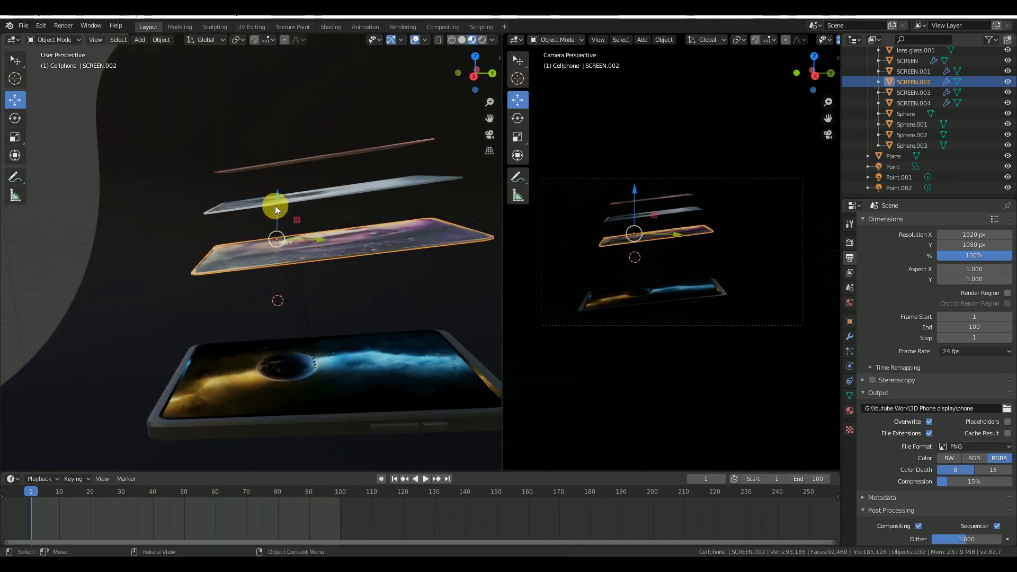
drag(275, 195, 275, 328)
- Lower SCREEN.003 and the topmost SCREEN.004 into the phone body, moving SCREEN.004 by -4.93 m in Z
click(308, 192)
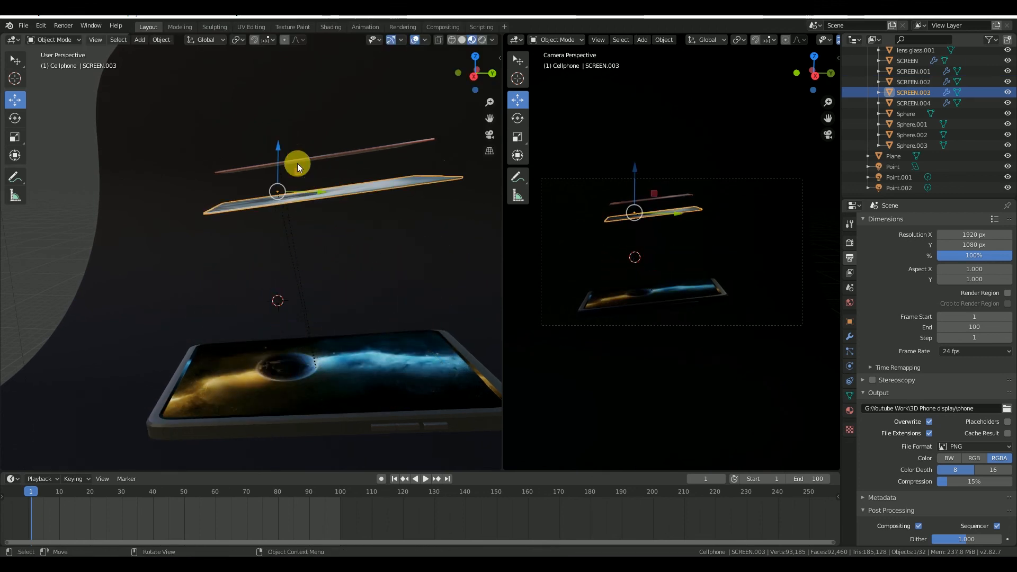
drag(278, 148, 275, 326)
click(325, 155)
drag(278, 113, 295, 327)
middle_drag(341, 265, 382, 246)
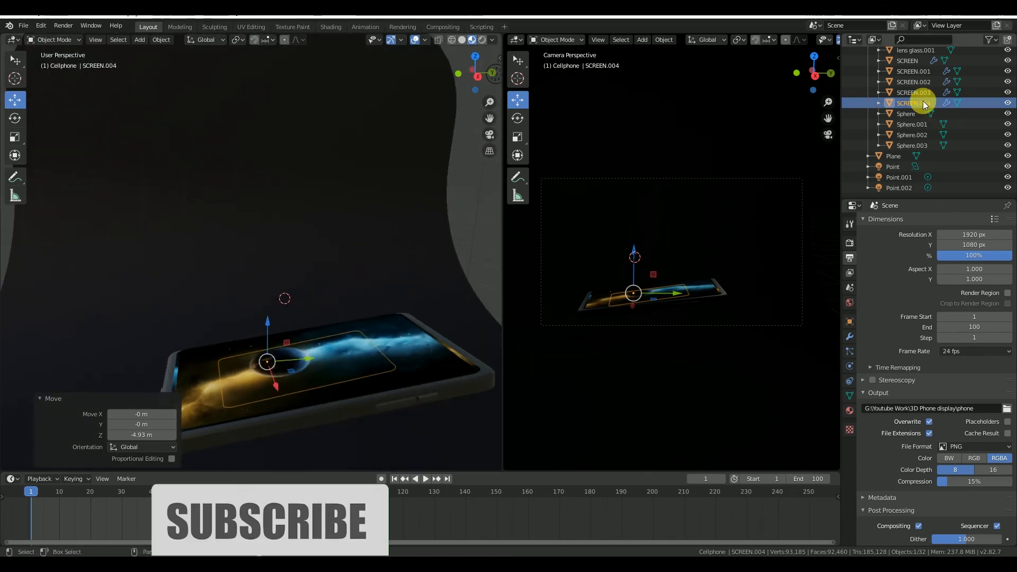
- Select the parent Cellphone object and show its transform values beside the first viewport
scroll(922, 98, up, 10)
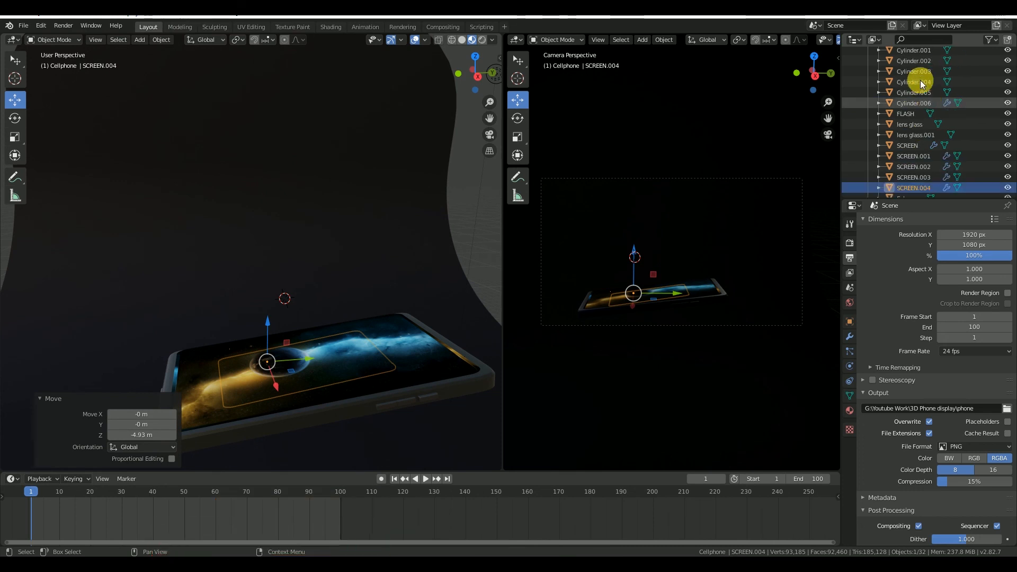
click(908, 76)
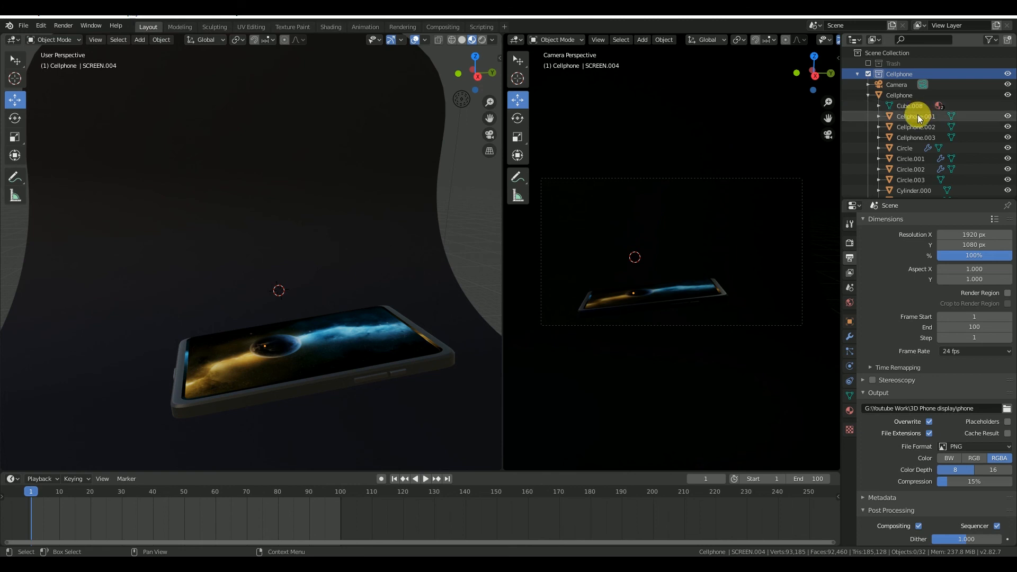
click(908, 96)
scroll(315, 311, down, 2)
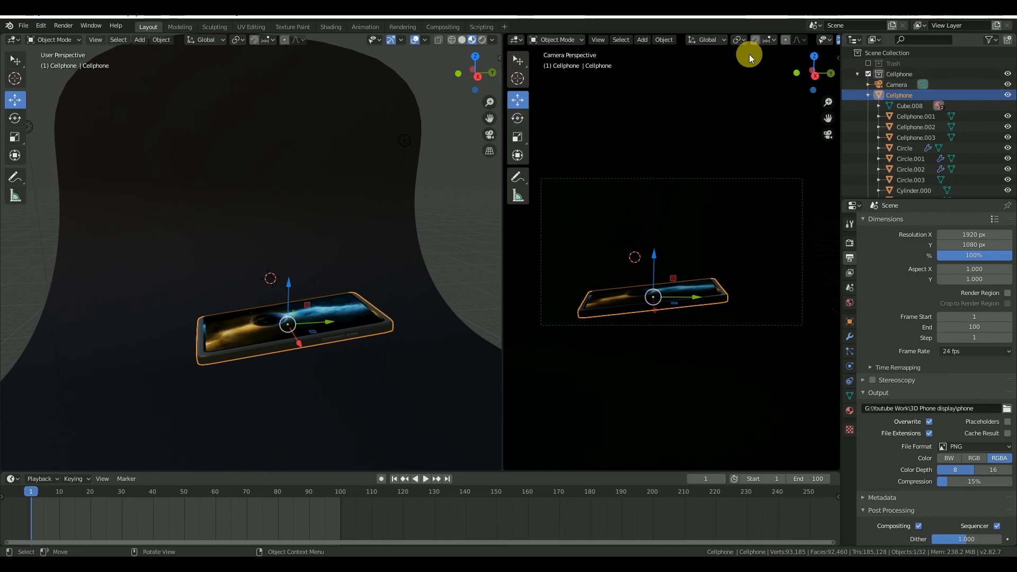
middle_drag(293, 175, 387, 250)
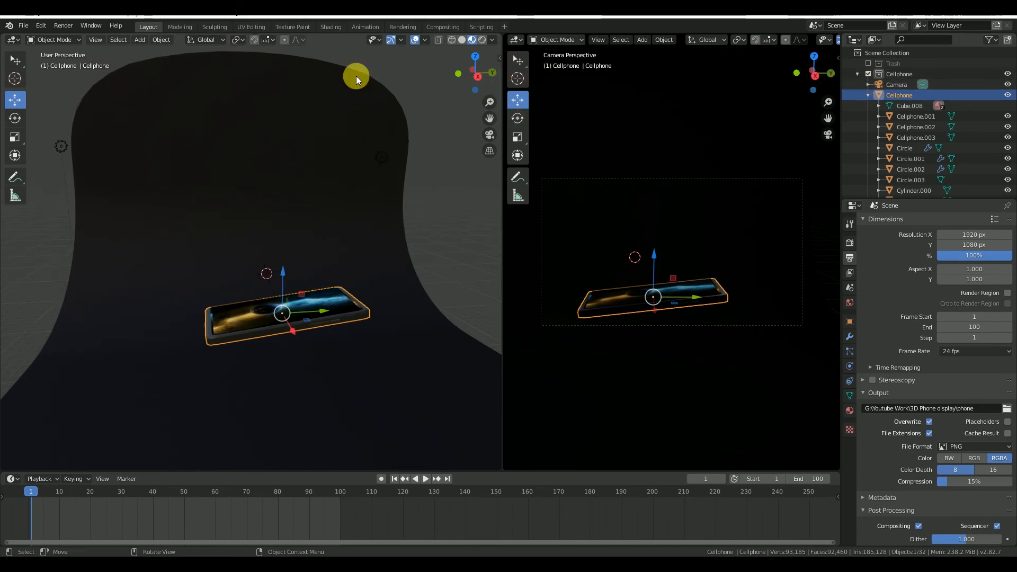
middle_drag(356, 75, 488, 125)
drag(847, 73, 869, 109)
click(500, 58)
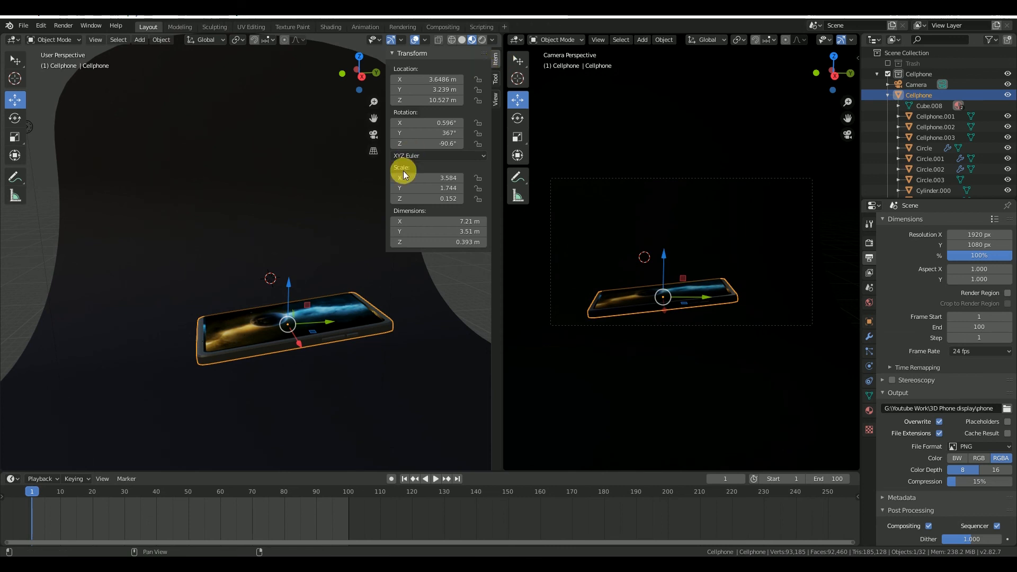
- Inspect the phone from other angles, restore the camera view in the second viewport and select the camera
middle_drag(215, 236, 119, 263)
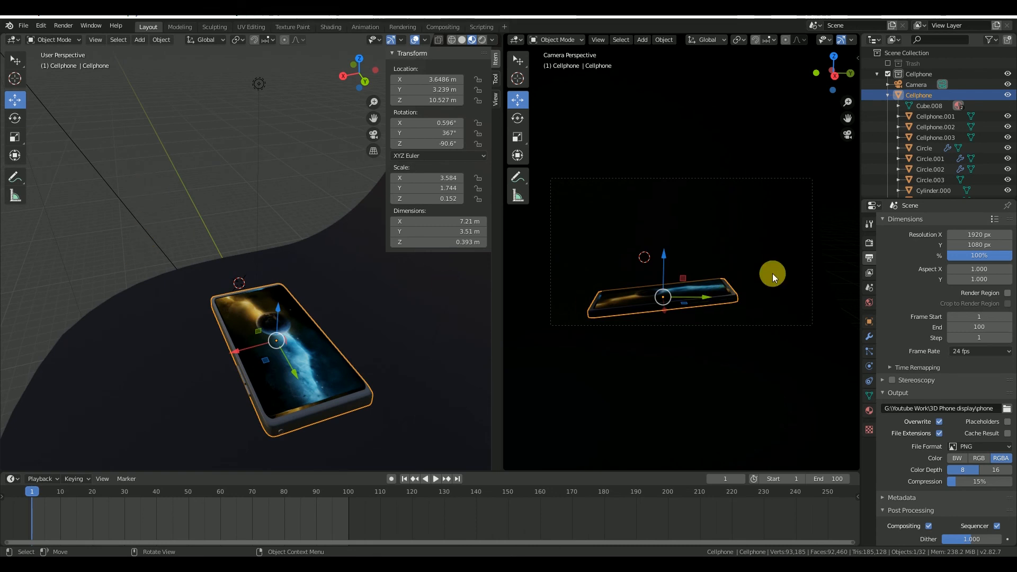
middle_drag(672, 180, 672, 255)
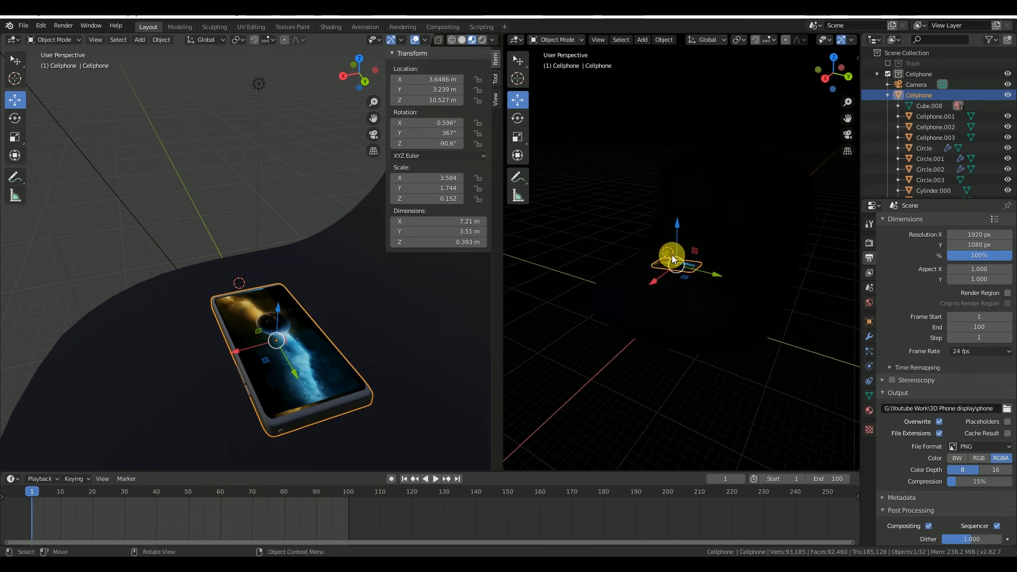
key(KP_0)
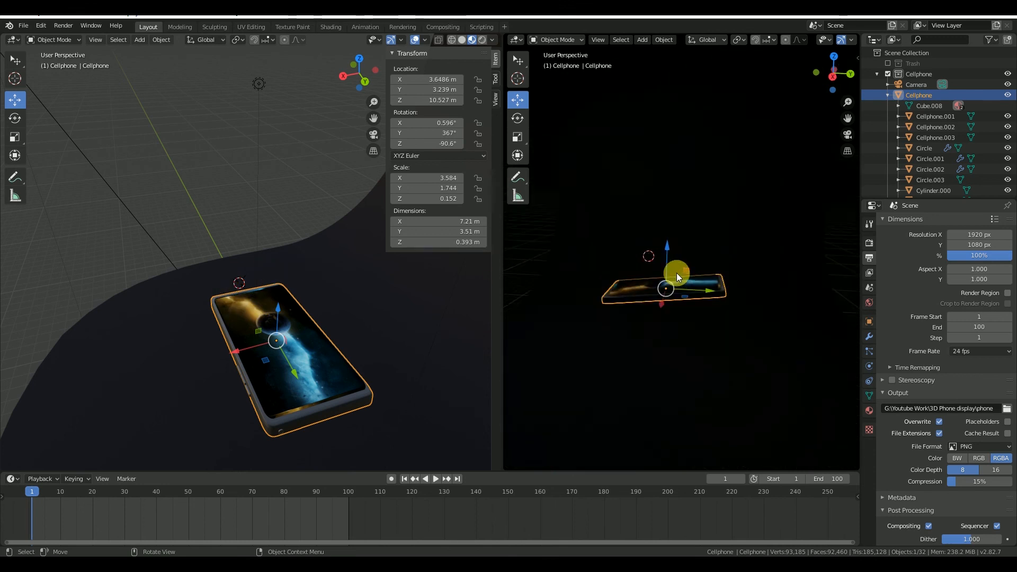
middle_drag(104, 258, 376, 275)
click(377, 276)
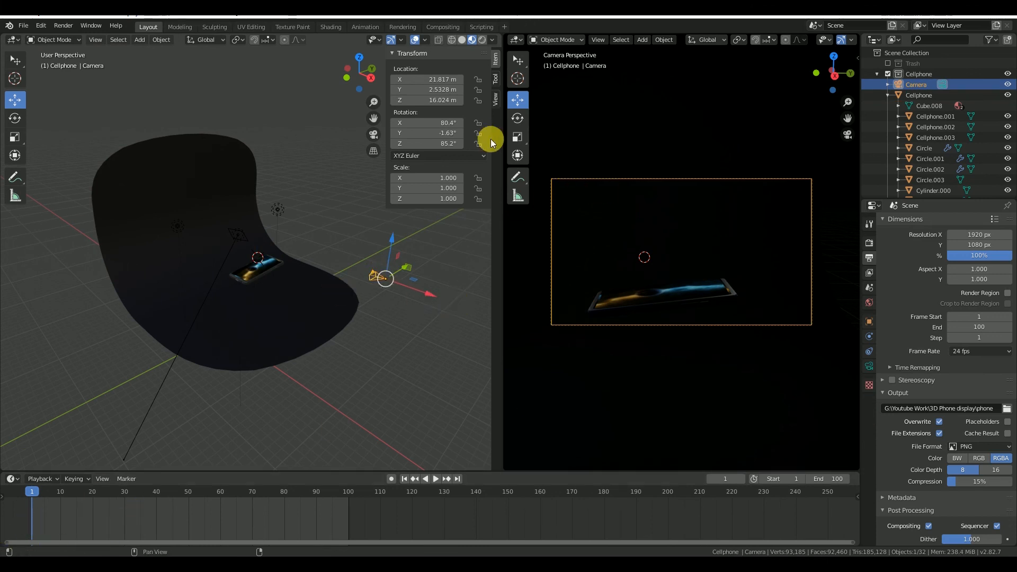
- Insert a location keyframe for the camera at frame 1 and return the playhead to that frame
right_click(418, 78)
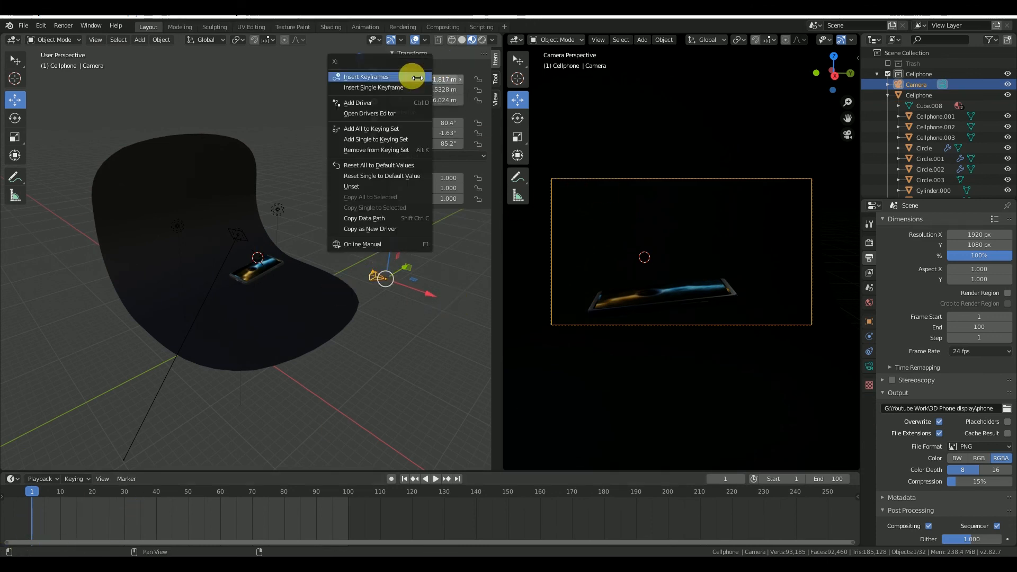
click(418, 78)
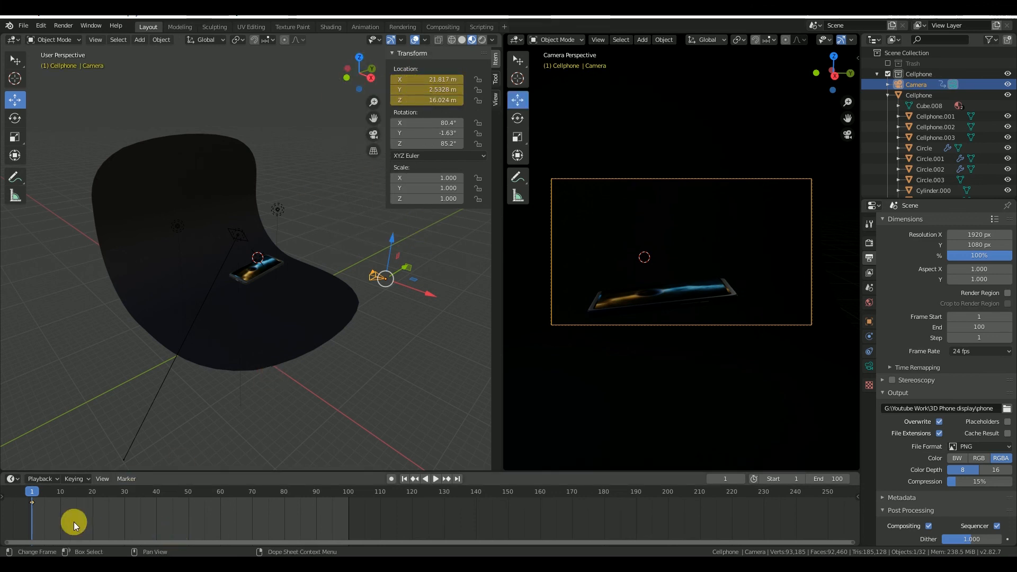
key(space)
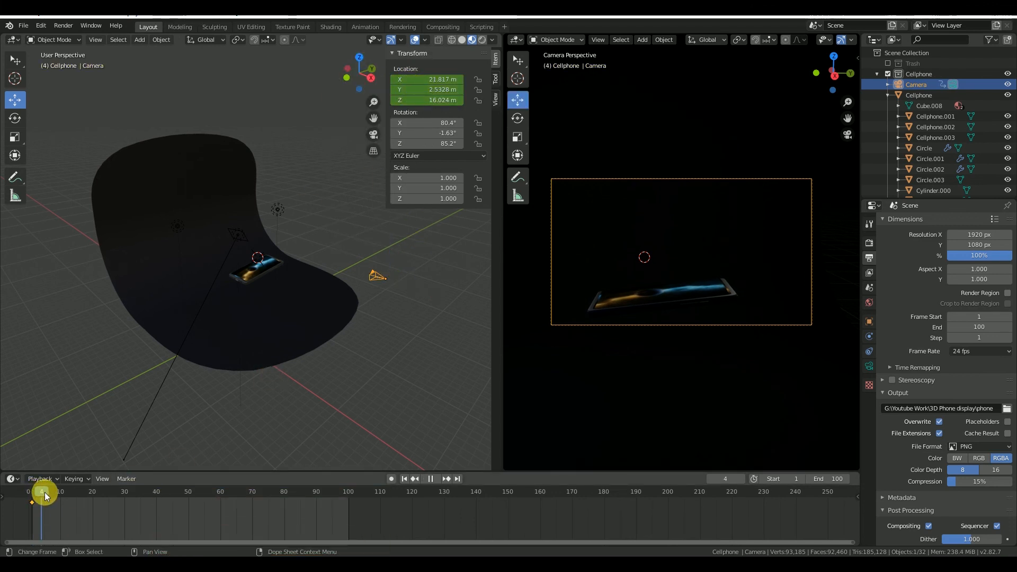
drag(45, 496, 30, 491)
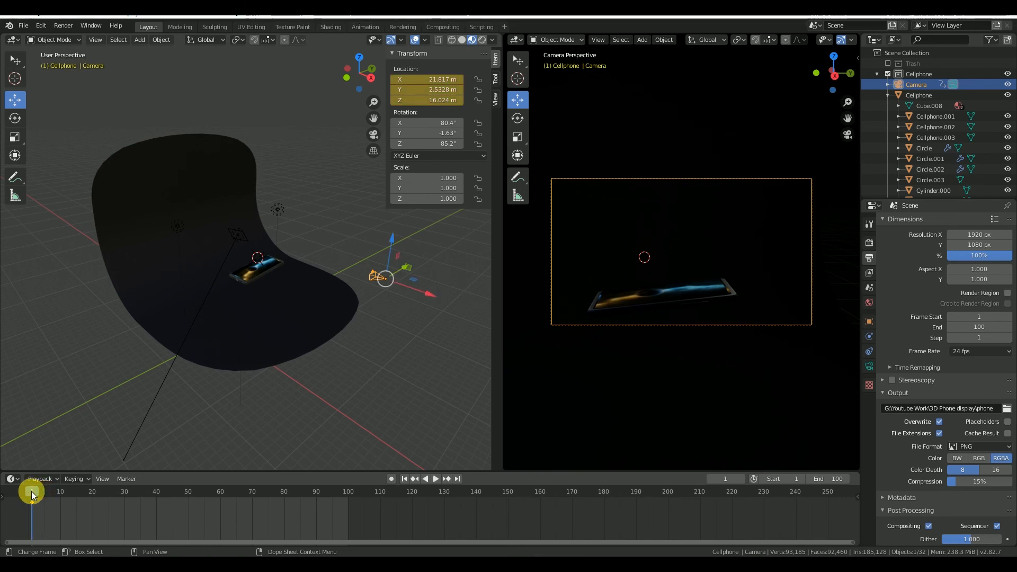
- Scrub the timeline to frame 5 and set the animation's end frame to 50
key(space)
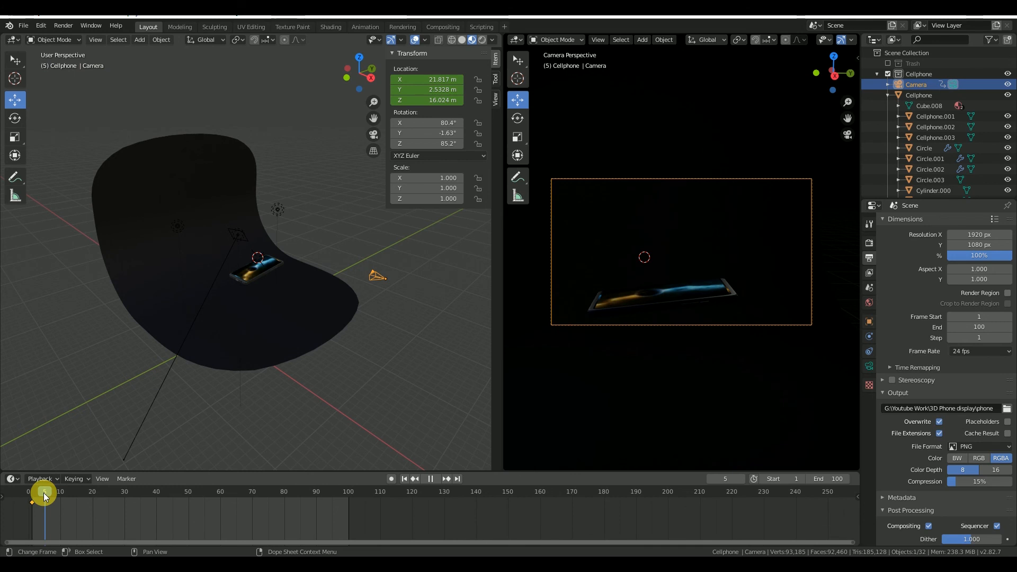
drag(46, 496, 46, 495)
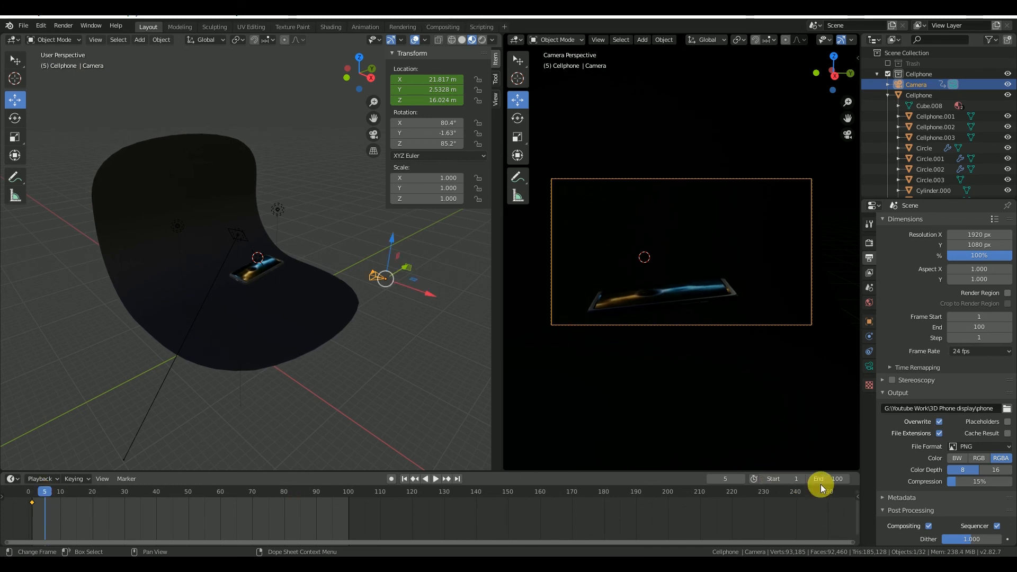
click(839, 480)
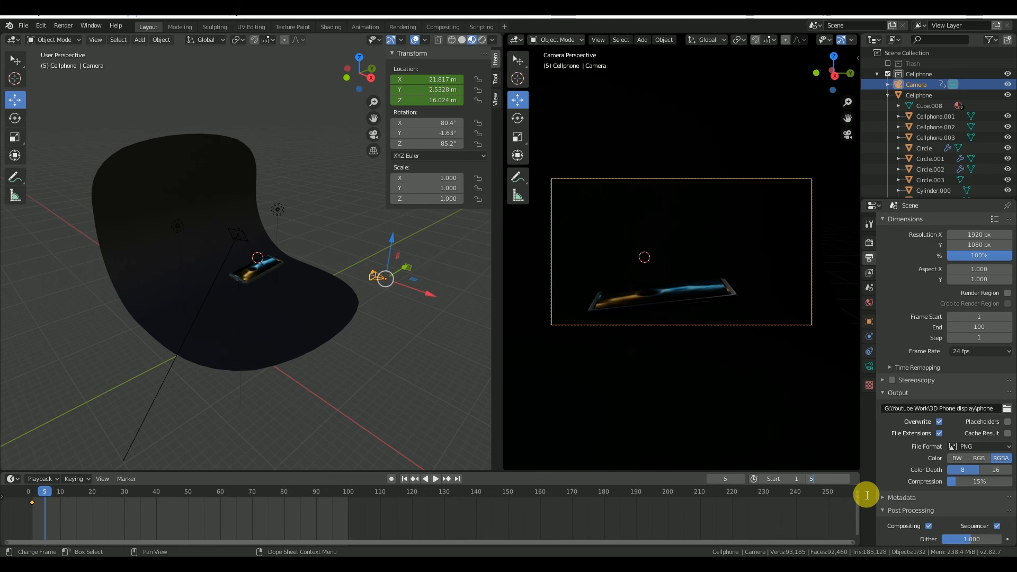
text(50)
key(Return)
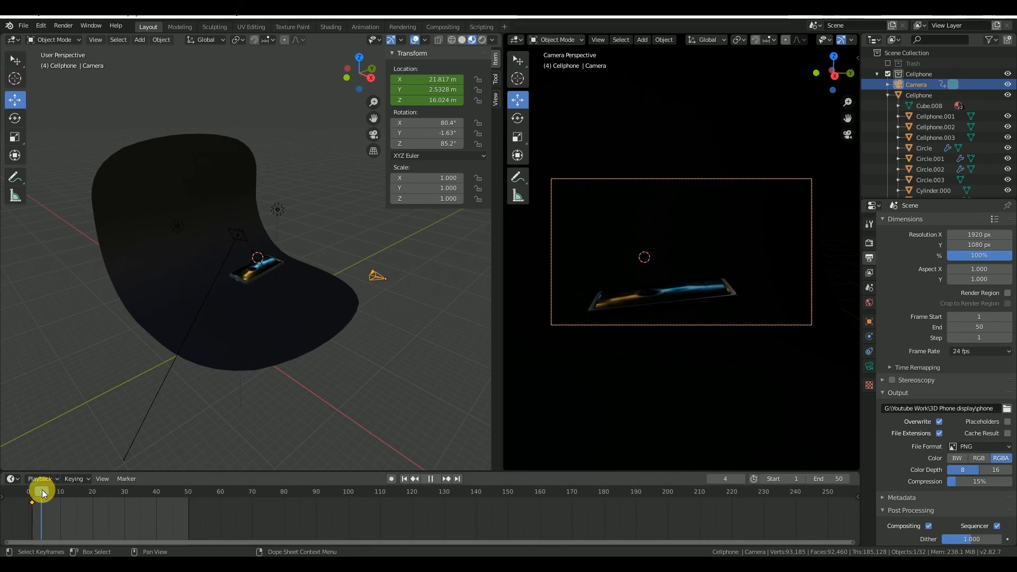
- At frame 5, move the camera -4.44 m along X and insert a location keyframe
drag(42, 489, 43, 489)
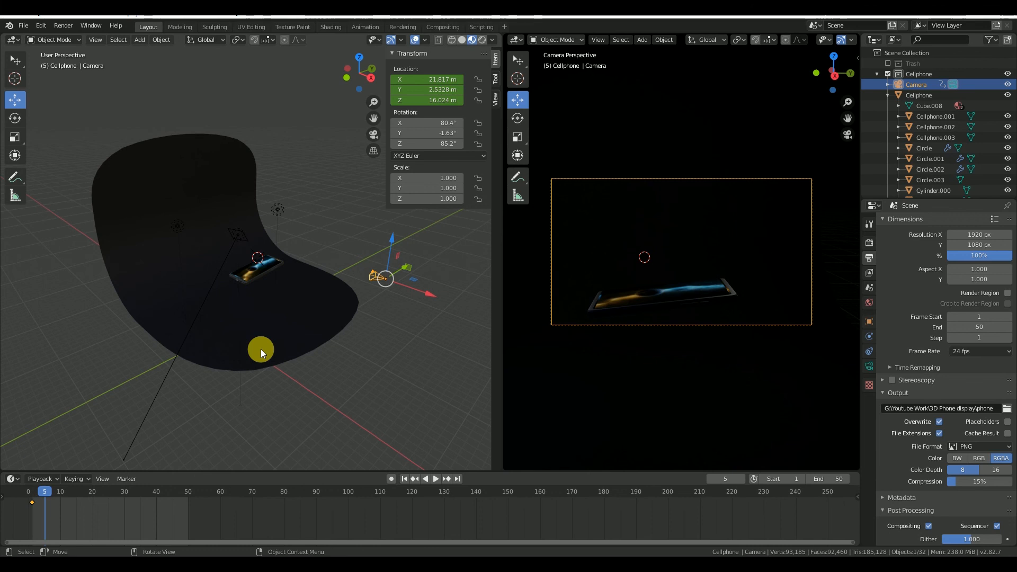
scroll(261, 349, up, 1)
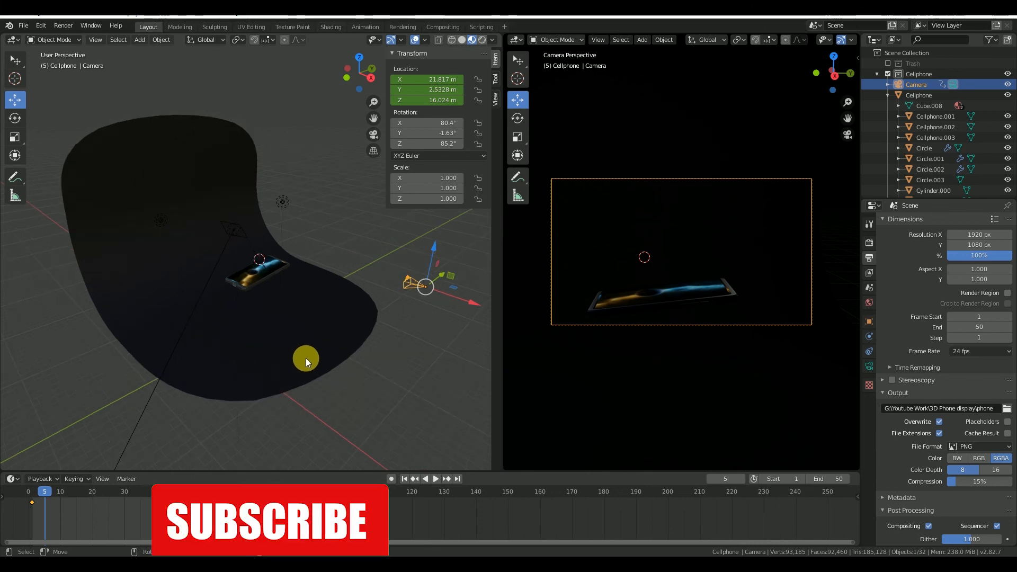
scroll(387, 317, down, 2)
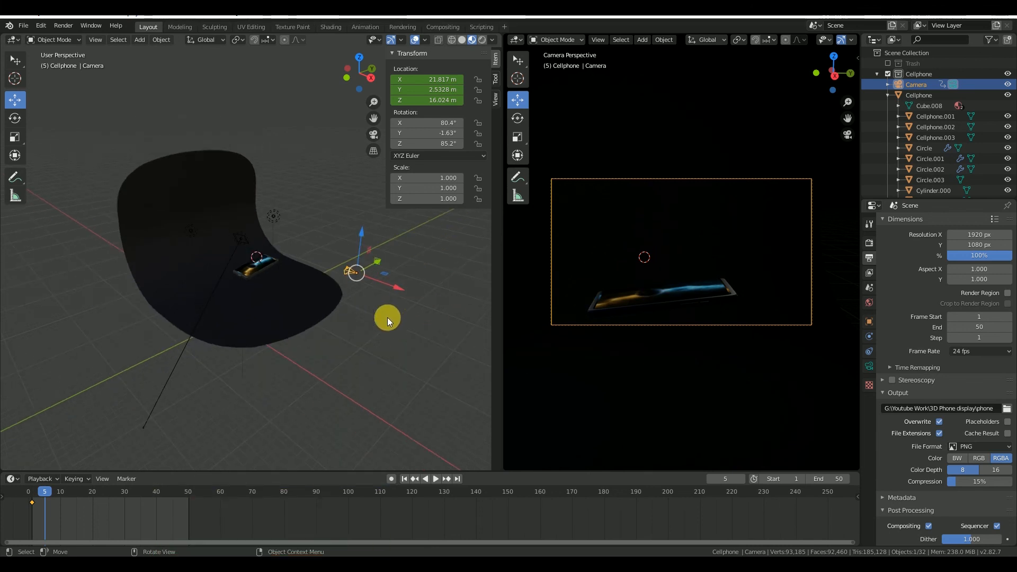
scroll(406, 290, up, 2)
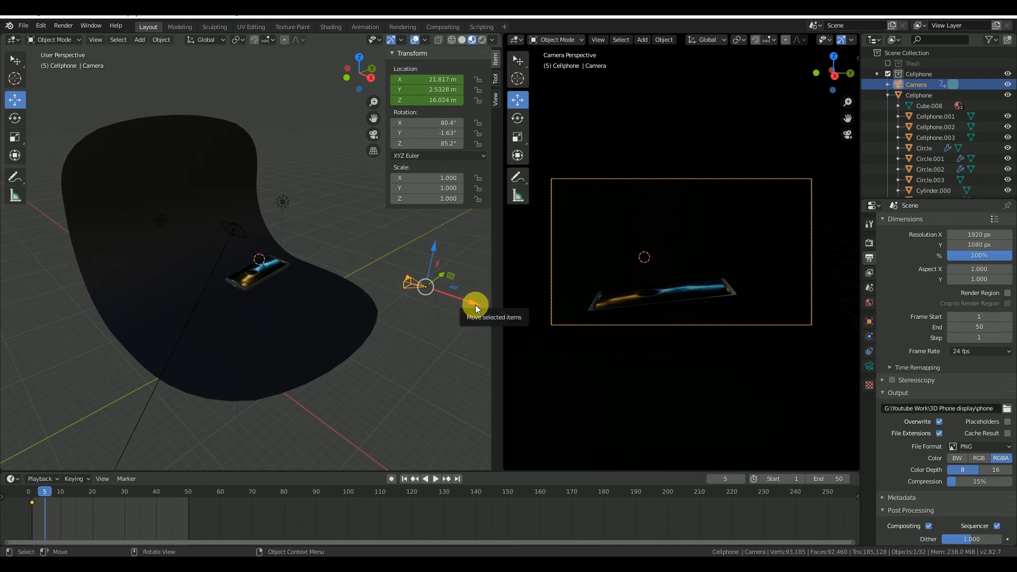
drag(475, 304, 419, 281)
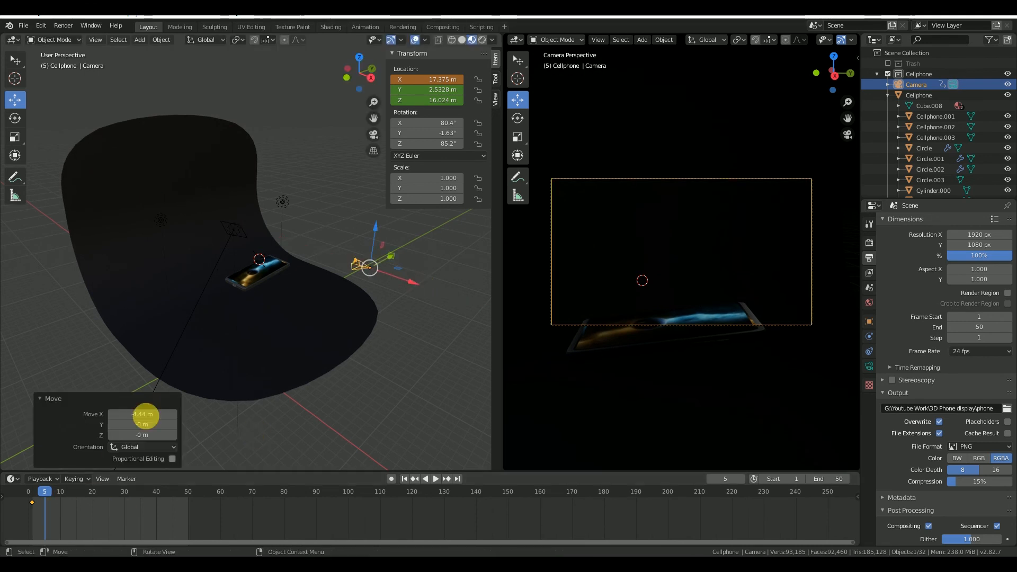
right_click(425, 78)
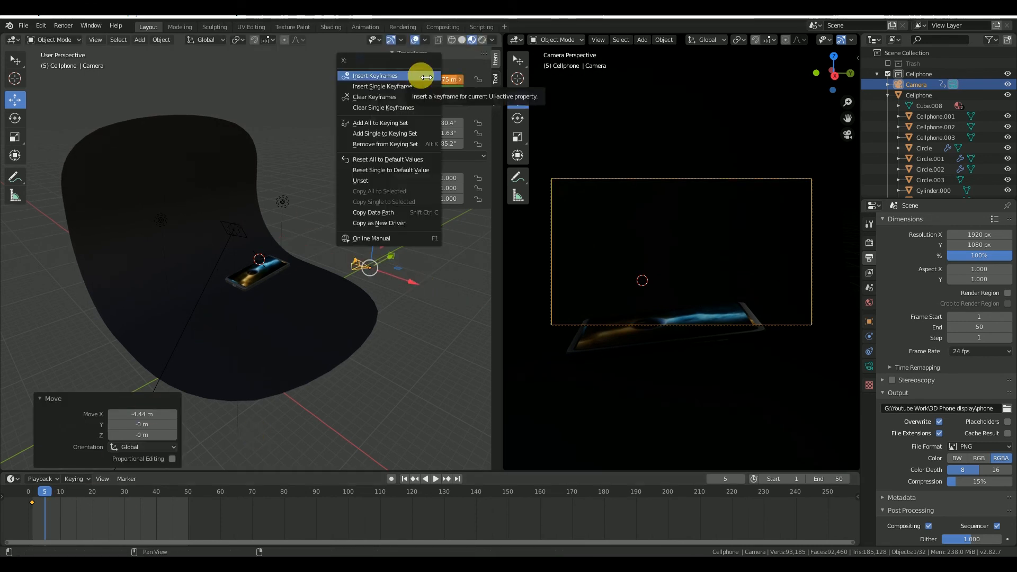
click(395, 77)
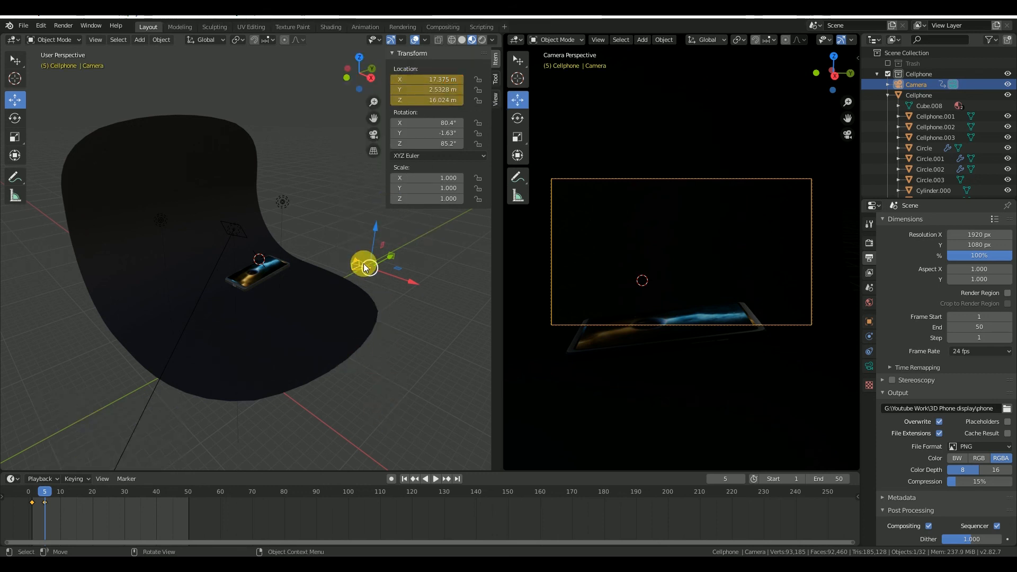